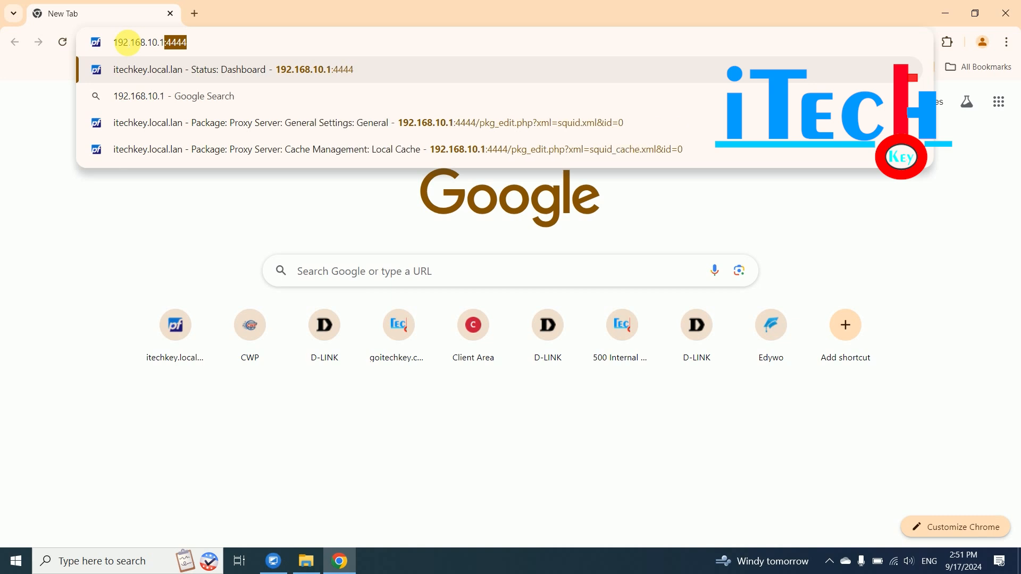
- Load the pfSense login page at 192.168.10.1:4444 in Chrome
{"action": "type", "text": ":4444"}
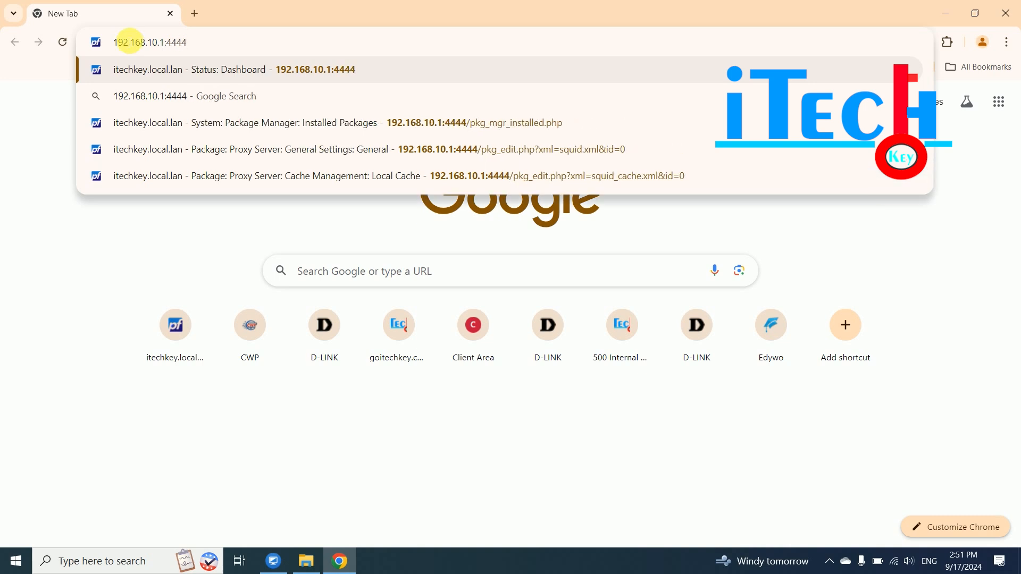
{"action": "key", "text": "Return"}
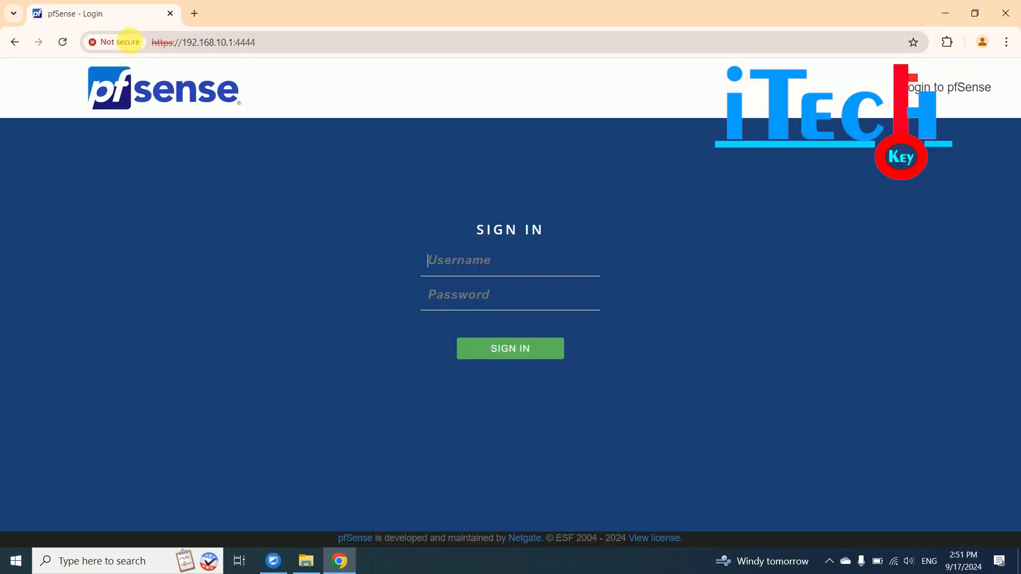
- Sign in with the administrator credentials and go to System > Package Manager
{"action": "type", "text": "admin"}
{"action": "type", "text": "••••••"}
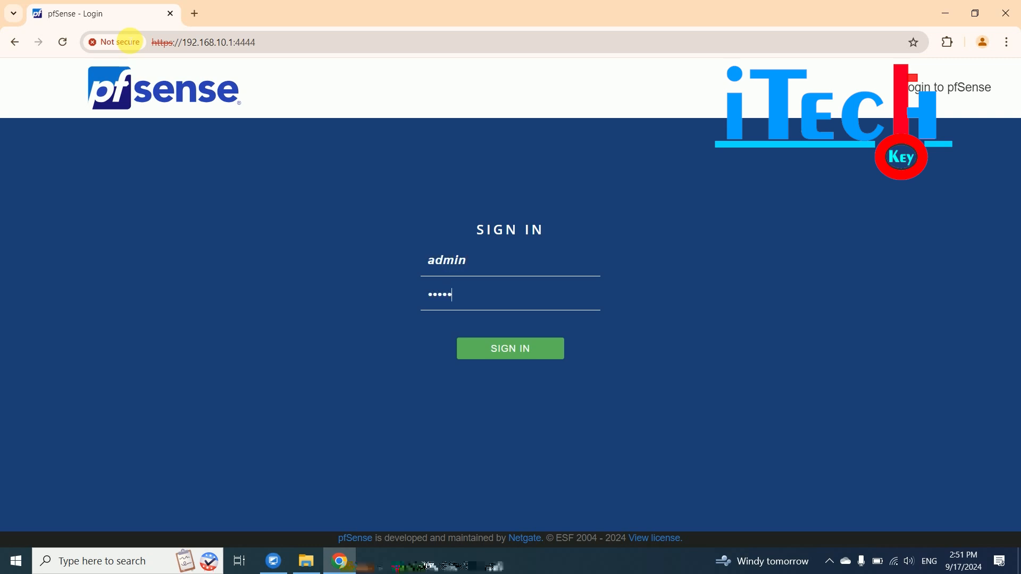
{"action": "type", "text": "••••"}
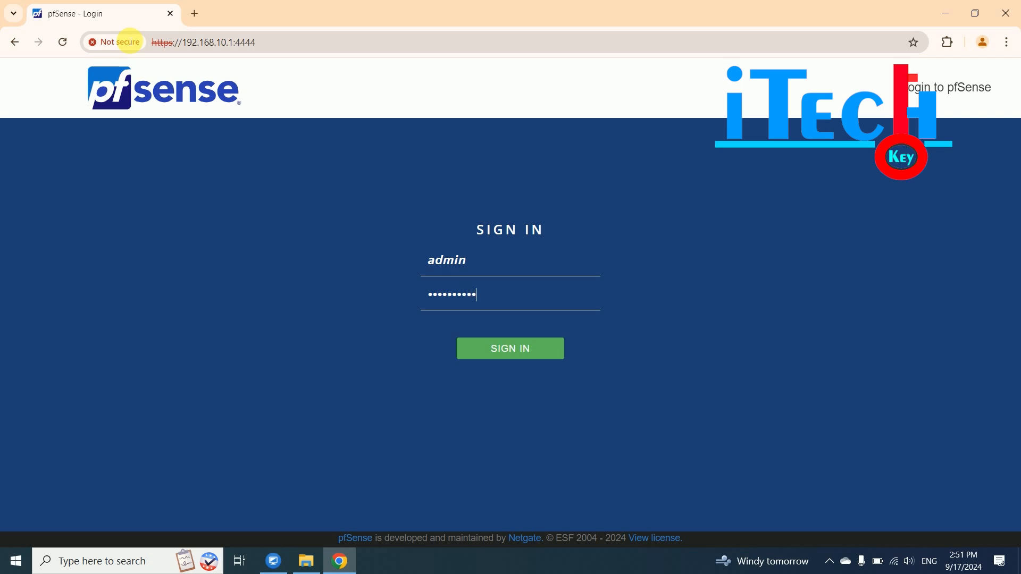
{"action": "key", "text": "Return"}
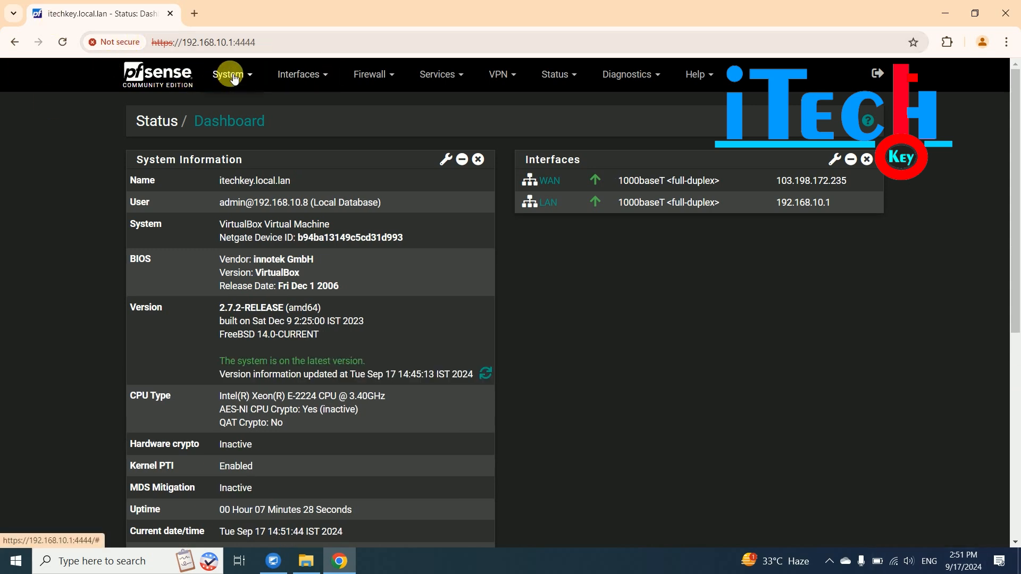
{"action": "left_click", "coordinate": [234, 78]}
{"action": "left_click", "coordinate": [260, 185]}
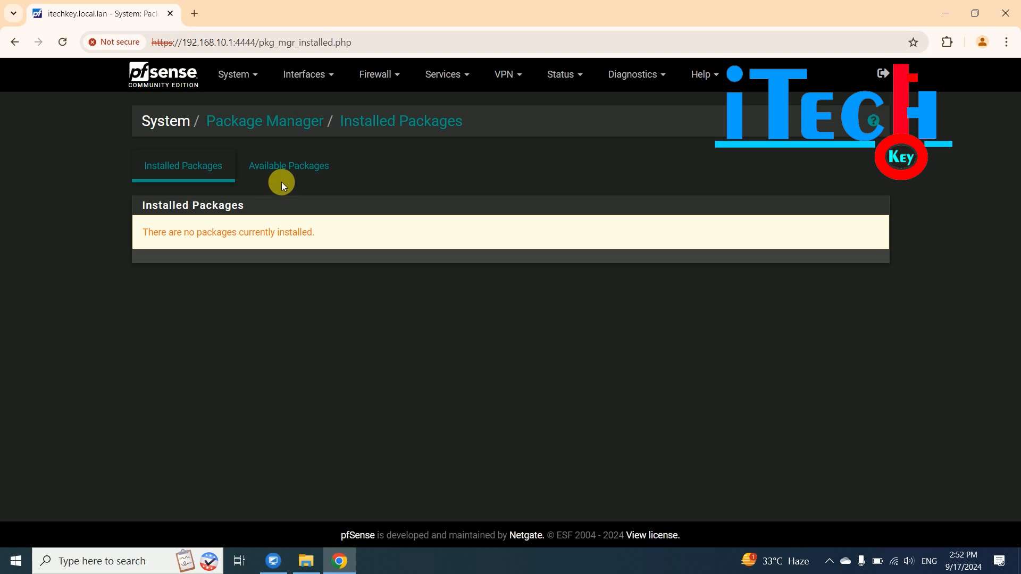
- Search Available Packages for 'squid' and start installing the squid package
{"action": "left_click", "coordinate": [296, 164]}
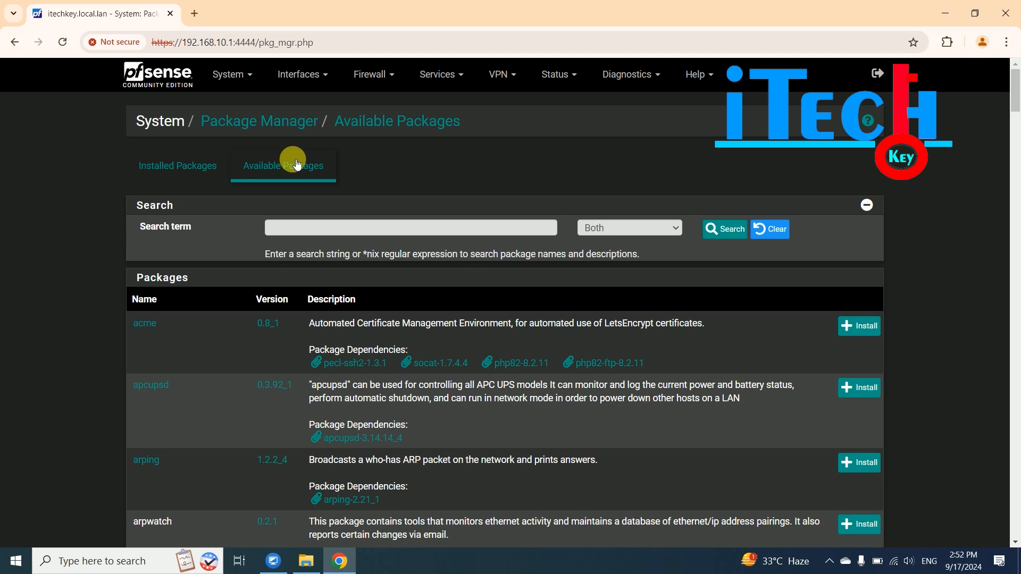
{"action": "left_click", "coordinate": [315, 229]}
{"action": "type", "text": "squi"}
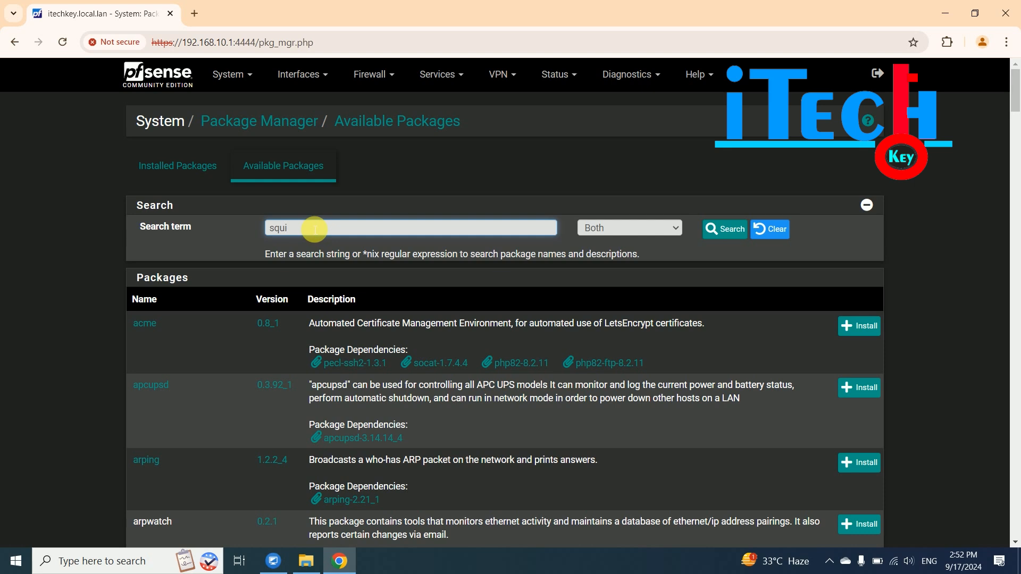
{"action": "type", "text": "d"}
{"action": "left_click", "coordinate": [724, 230]}
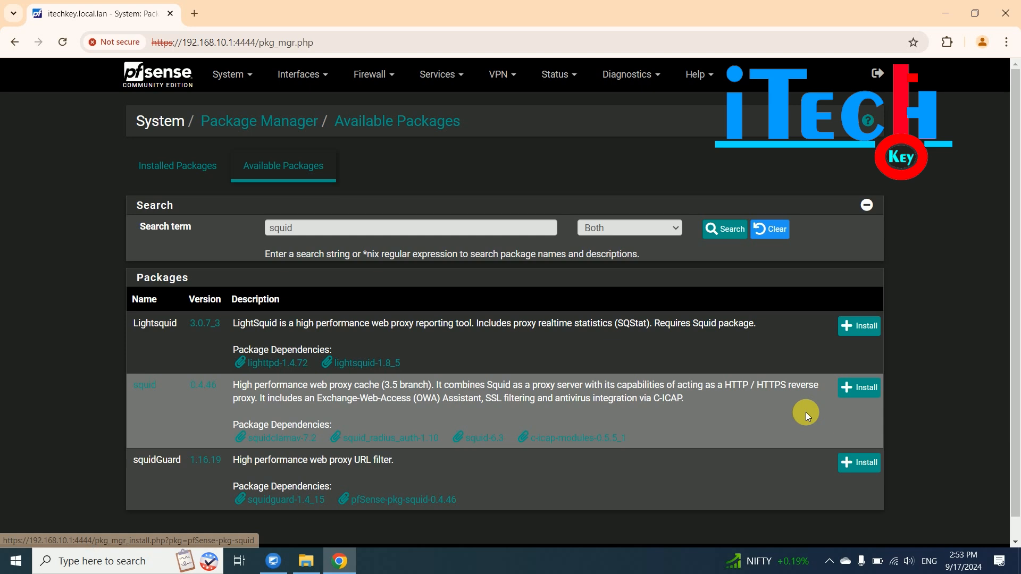
{"action": "left_click", "coordinate": [862, 389]}
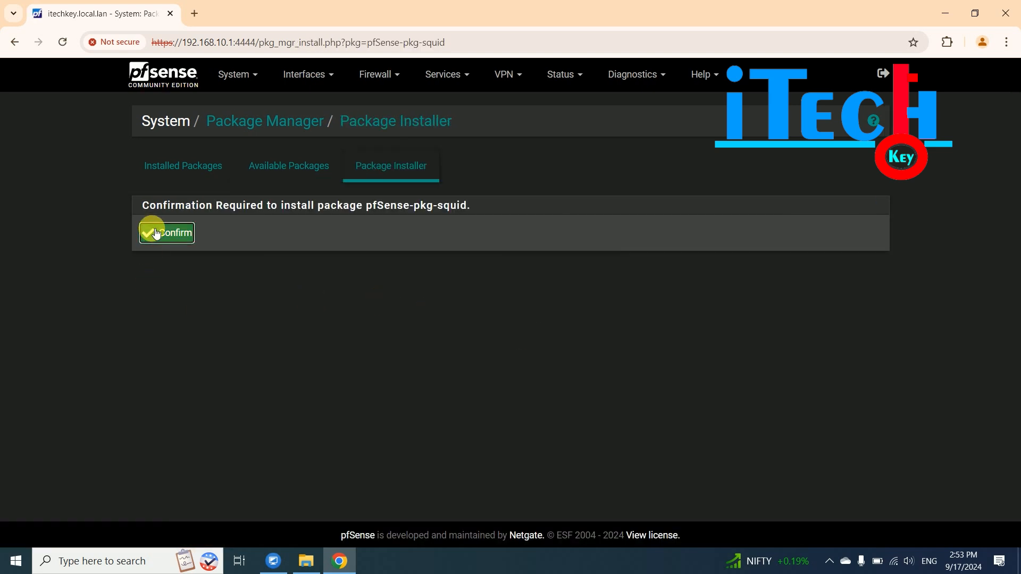
- Confirm the pfSense-pkg-squid installation and, once finished, bring up the Services menu
{"action": "left_click", "coordinate": [157, 234]}
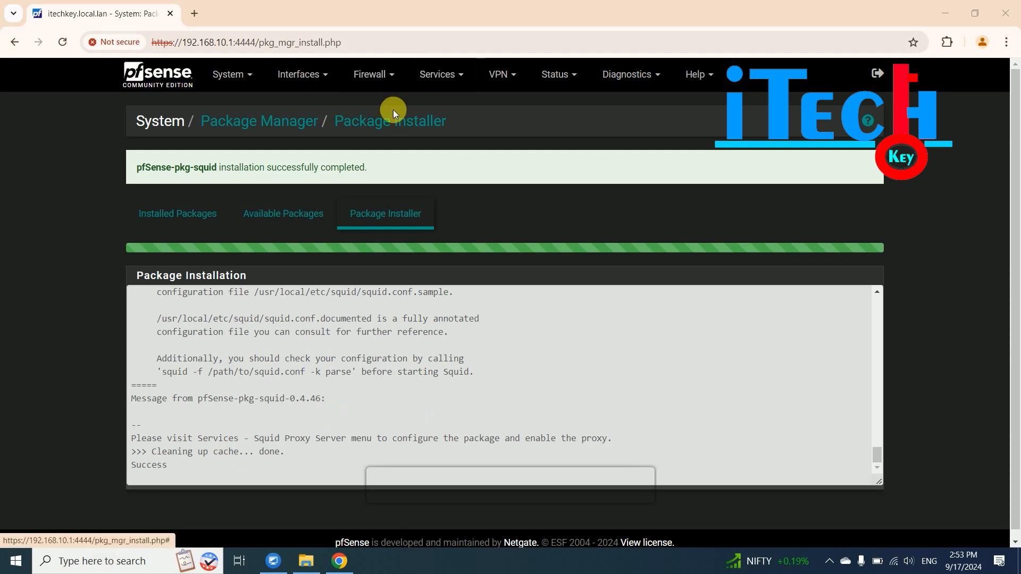
{"action": "left_click", "coordinate": [459, 79]}
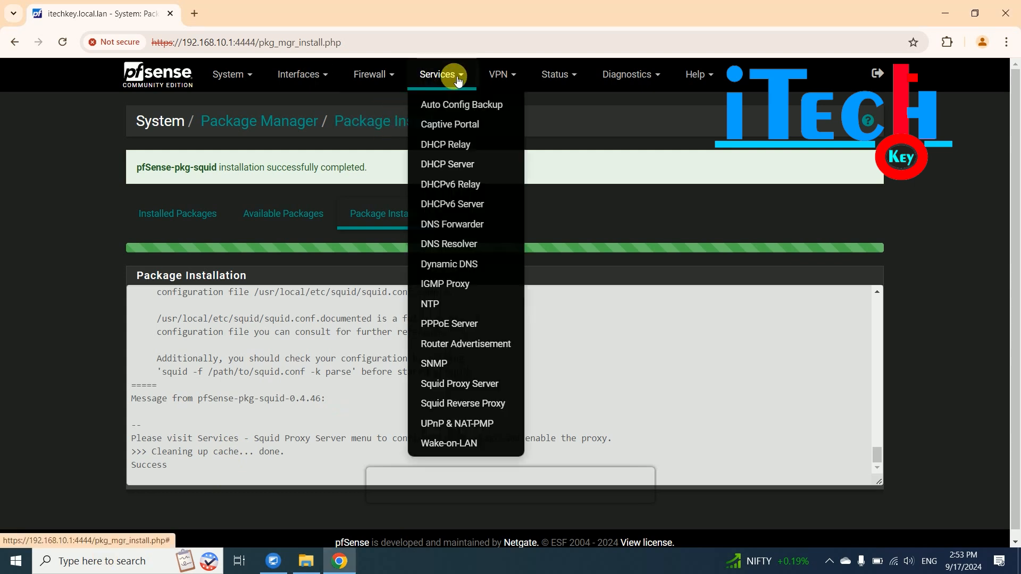
- Open Services > Squid Proxy Server and go to its Local Cache settings
{"action": "left_click", "coordinate": [476, 390]}
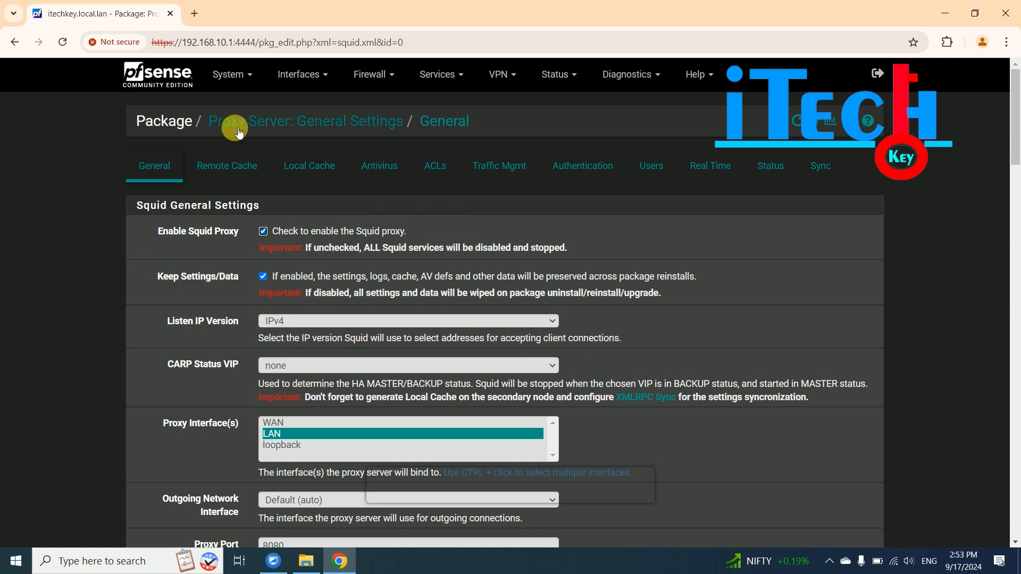
{"action": "left_click", "coordinate": [313, 166]}
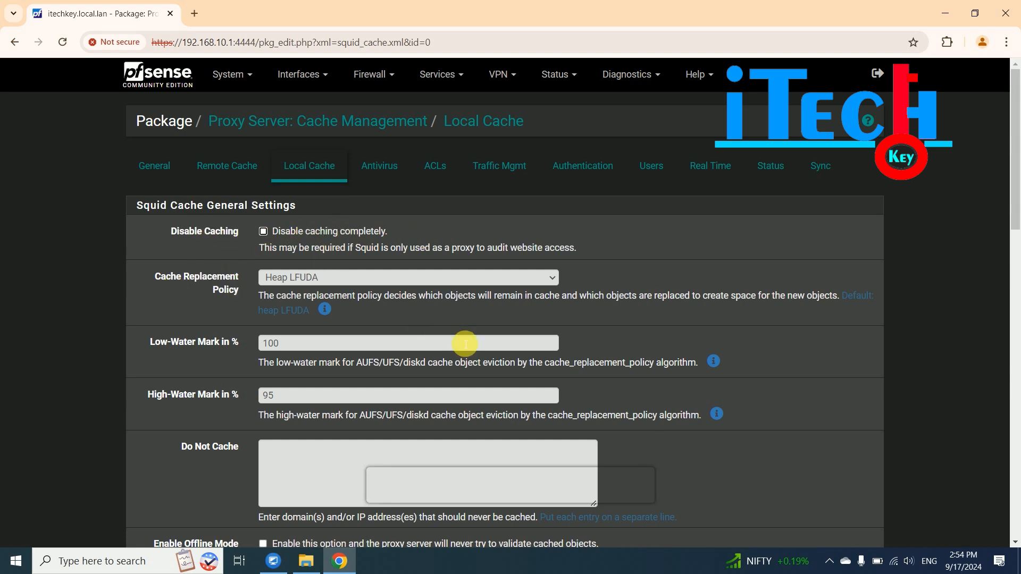
- Set the hard disk cache size to 80 and clear the disk cache now
{"action": "scroll", "coordinate": [822, 456], "scroll_direction": "down", "scroll_amount": 1}
{"action": "scroll", "coordinate": [774, 446], "scroll_direction": "up", "scroll_amount": 1}
{"action": "left_click_drag", "start_coordinate": [1012, 170], "coordinate": [1016, 303]}
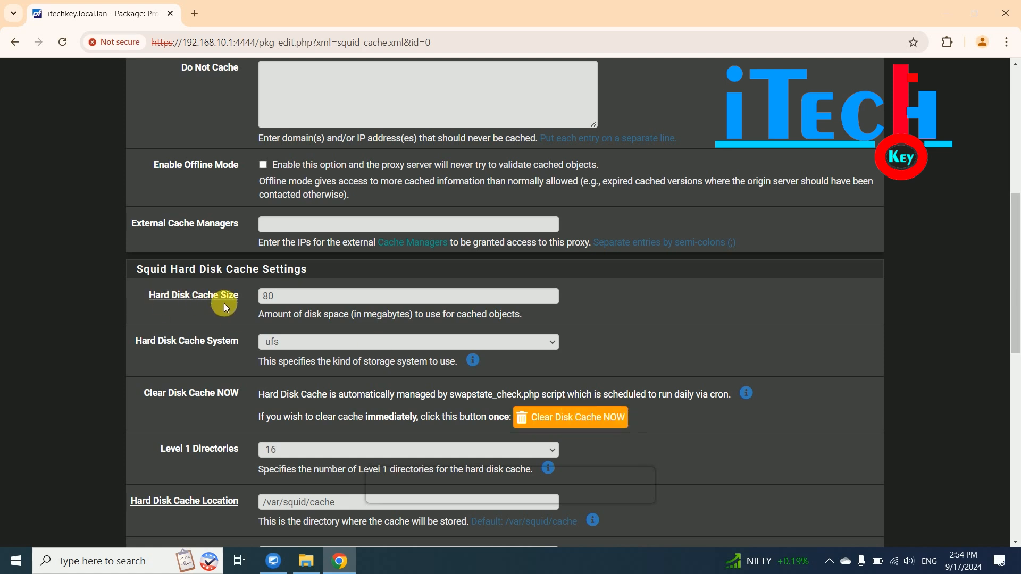
{"action": "double_click", "coordinate": [285, 298]}
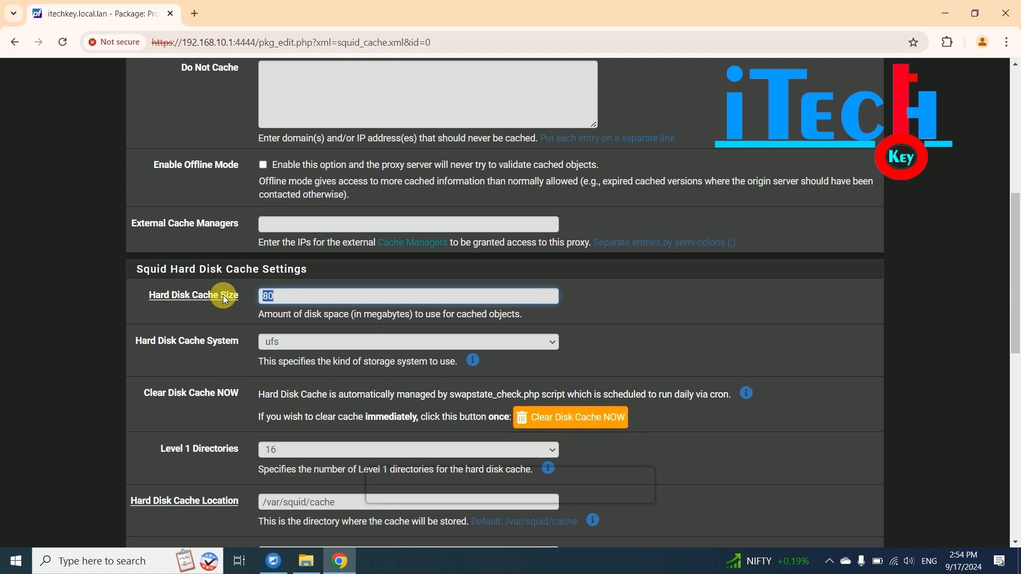
{"action": "type", "text": "100"}
{"action": "key", "text": "BackSpace"}
{"action": "key", "text": "BackSpace"}
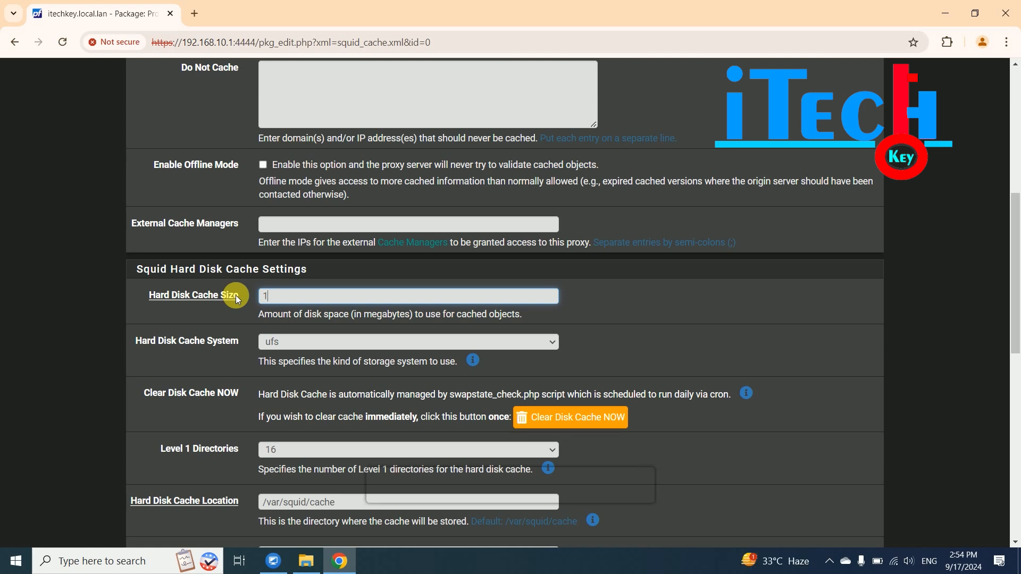
{"action": "type", "text": "80"}
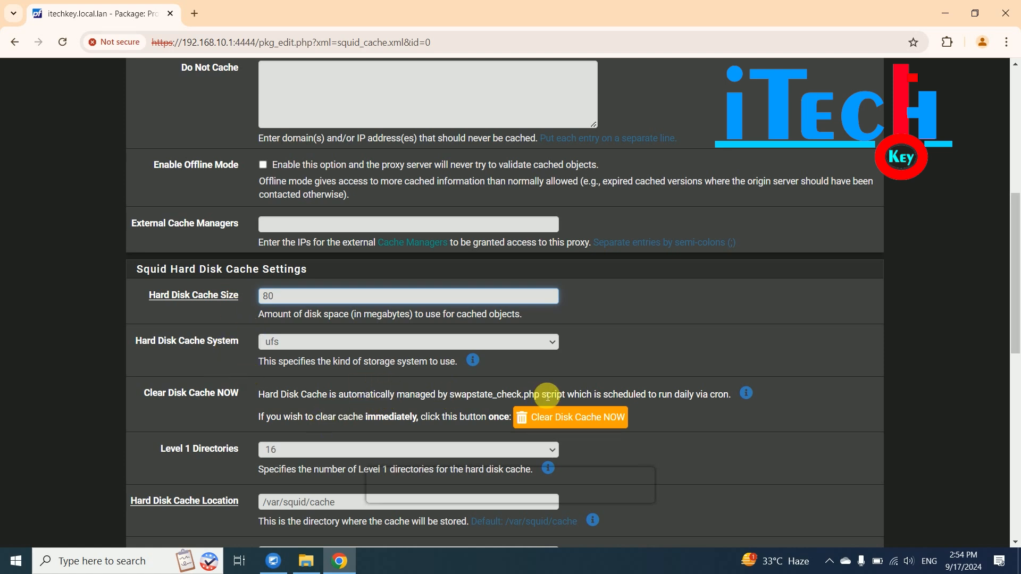
{"action": "scroll", "coordinate": [526, 372], "scroll_direction": "down", "scroll_amount": 1}
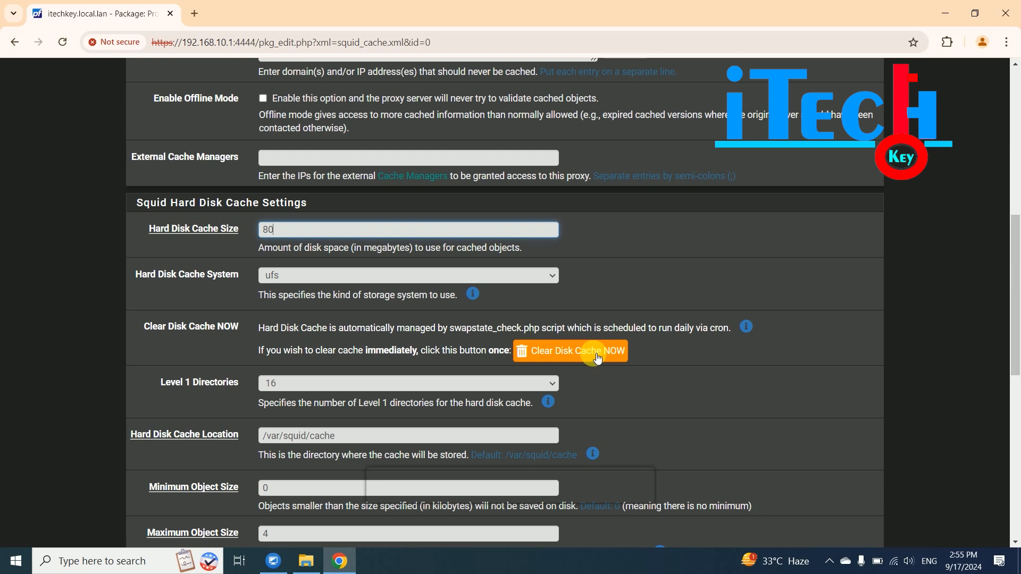
{"action": "left_click", "coordinate": [597, 359]}
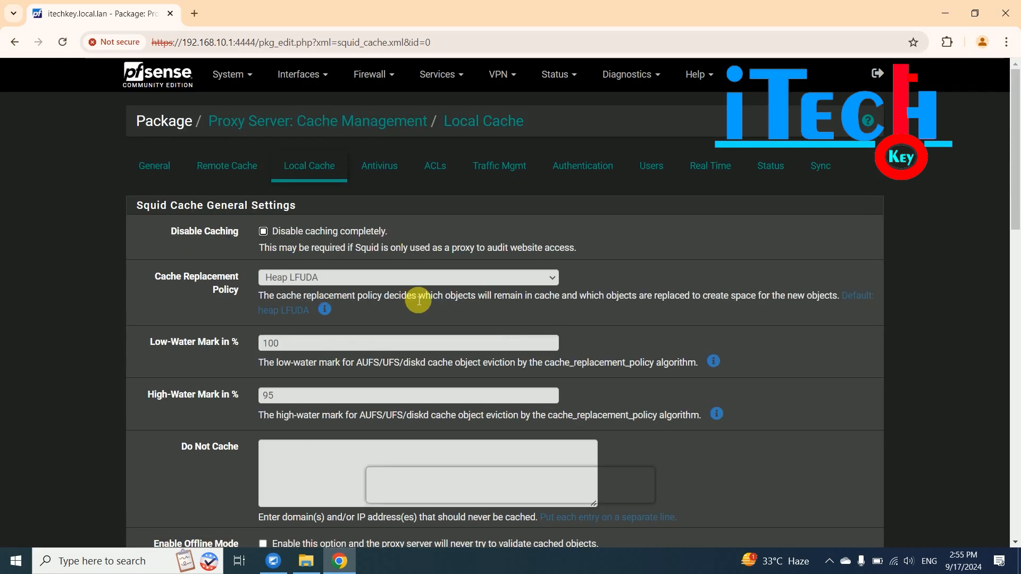
- Select the hard disk cache location path to review it
{"action": "scroll", "coordinate": [994, 231], "scroll_direction": "down", "scroll_amount": 3}
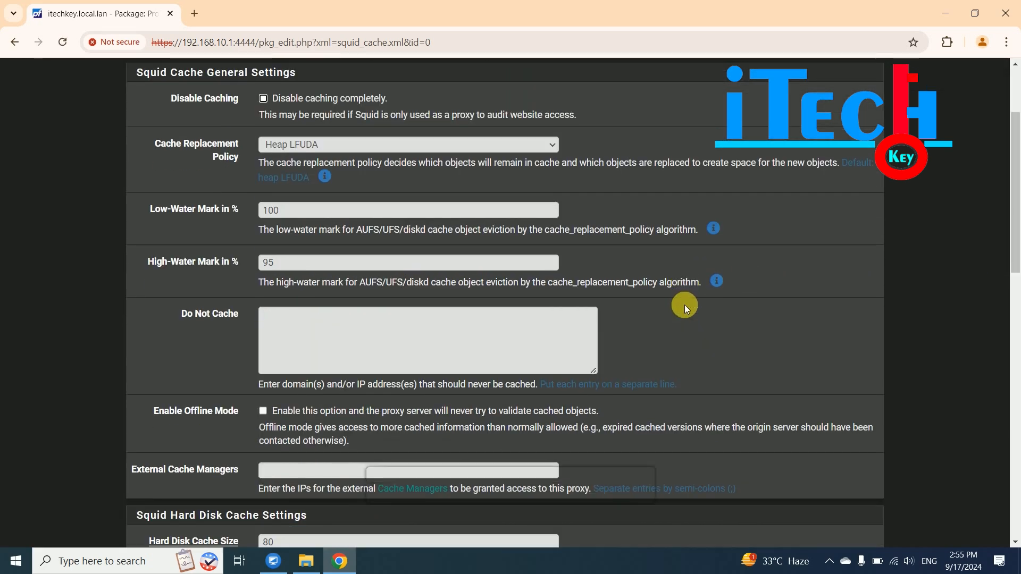
{"action": "left_click_drag", "start_coordinate": [1015, 198], "coordinate": [1016, 323]}
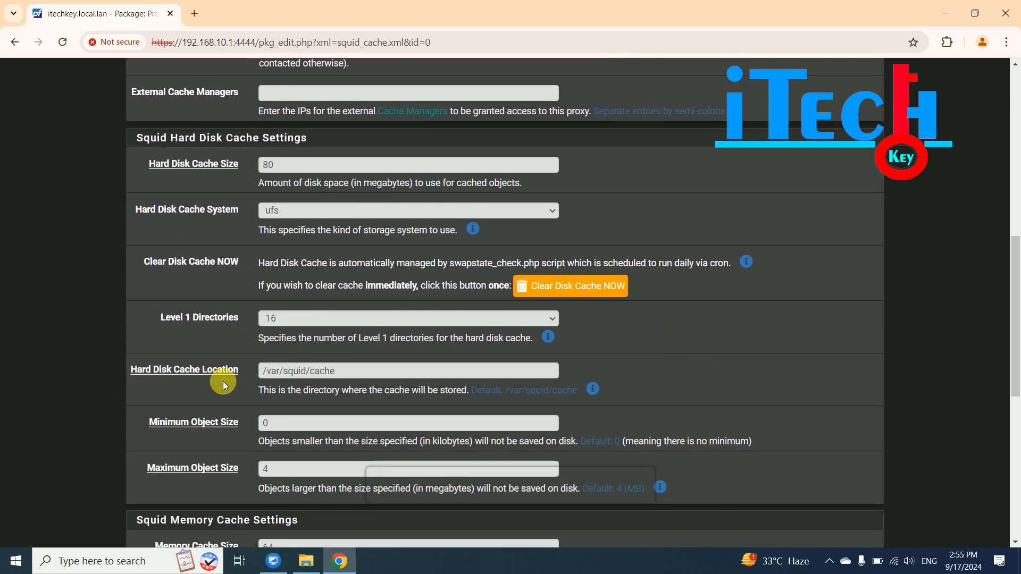
{"action": "left_click", "coordinate": [344, 372]}
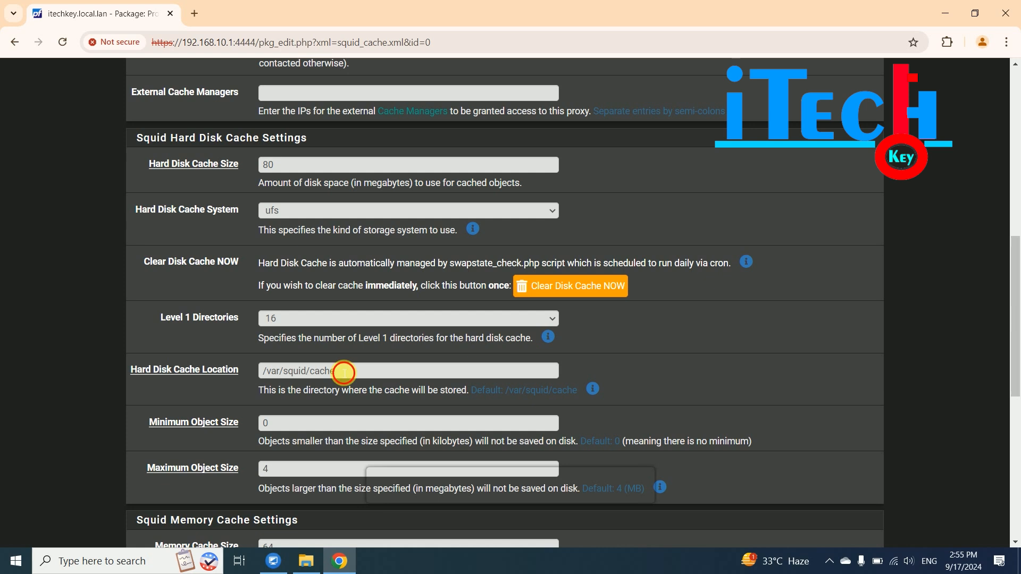
{"action": "left_click_drag", "start_coordinate": [344, 372], "coordinate": [245, 367]}
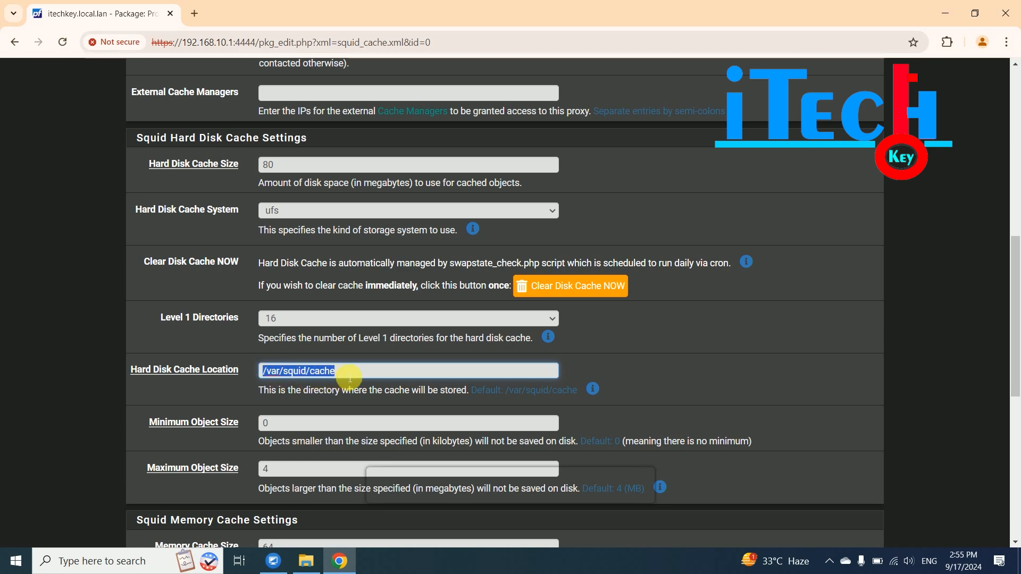
{"action": "scroll", "coordinate": [348, 376], "scroll_direction": "up", "scroll_amount": 1}
{"action": "scroll", "coordinate": [344, 378], "scroll_direction": "down", "scroll_amount": 2}
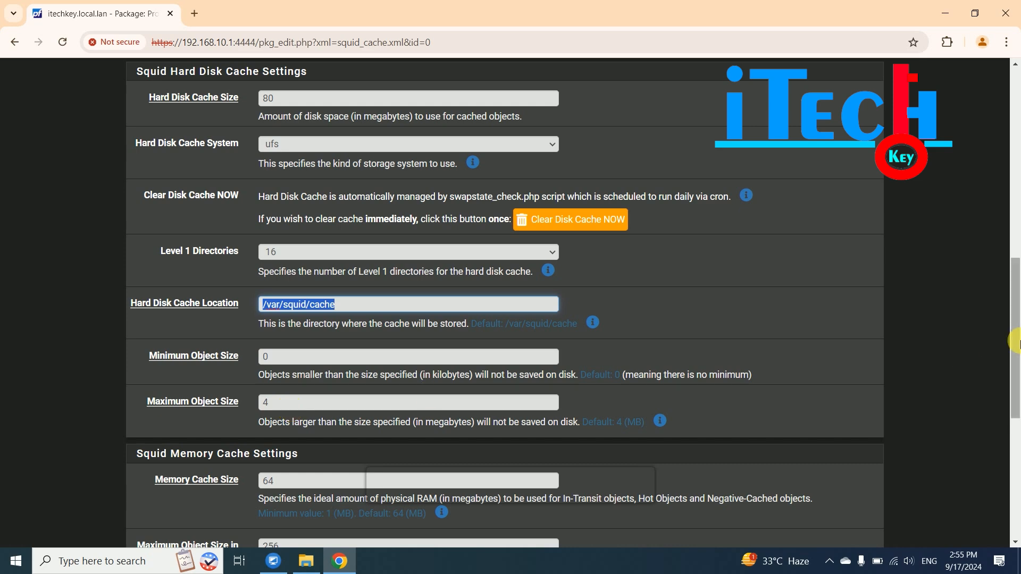
{"action": "left_click_drag", "start_coordinate": [1014, 319], "coordinate": [1016, 394]}
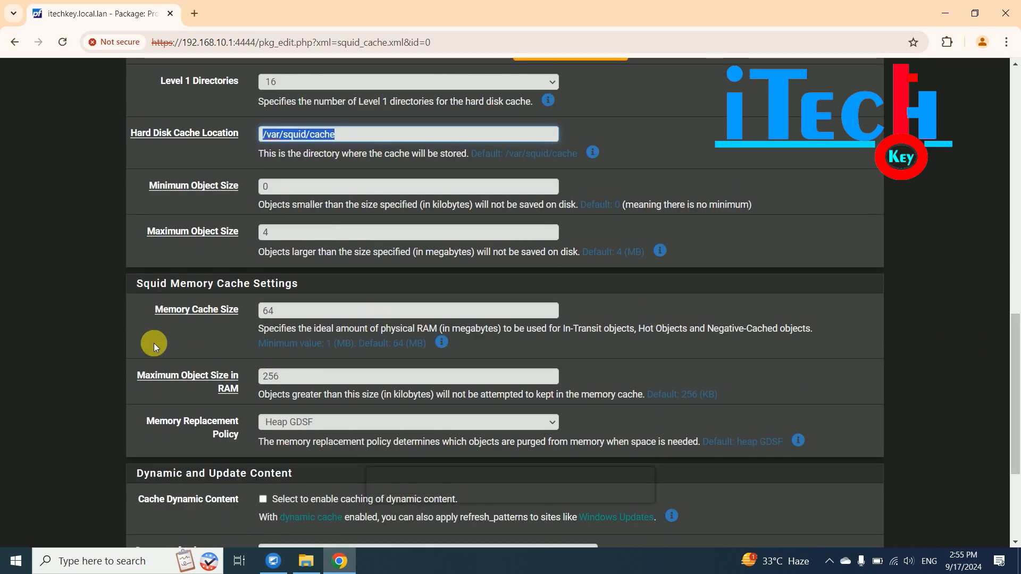
- Check the 64 MB memory cache and 256 KB RAM object limit, then save Local Cache
{"action": "double_click", "coordinate": [284, 313]}
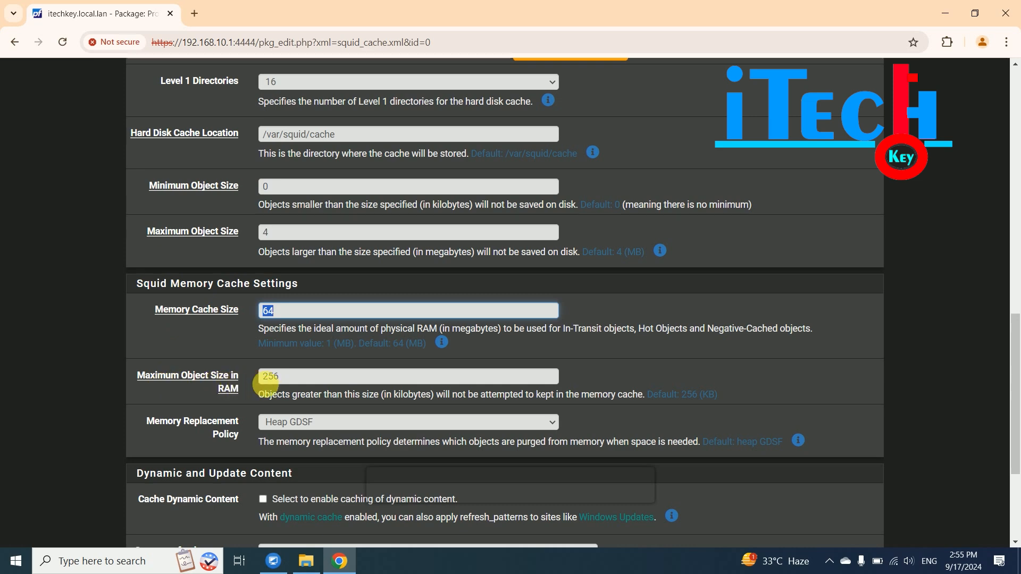
{"action": "left_click", "coordinate": [280, 381]}
{"action": "left_click_drag", "start_coordinate": [280, 384], "coordinate": [242, 378]}
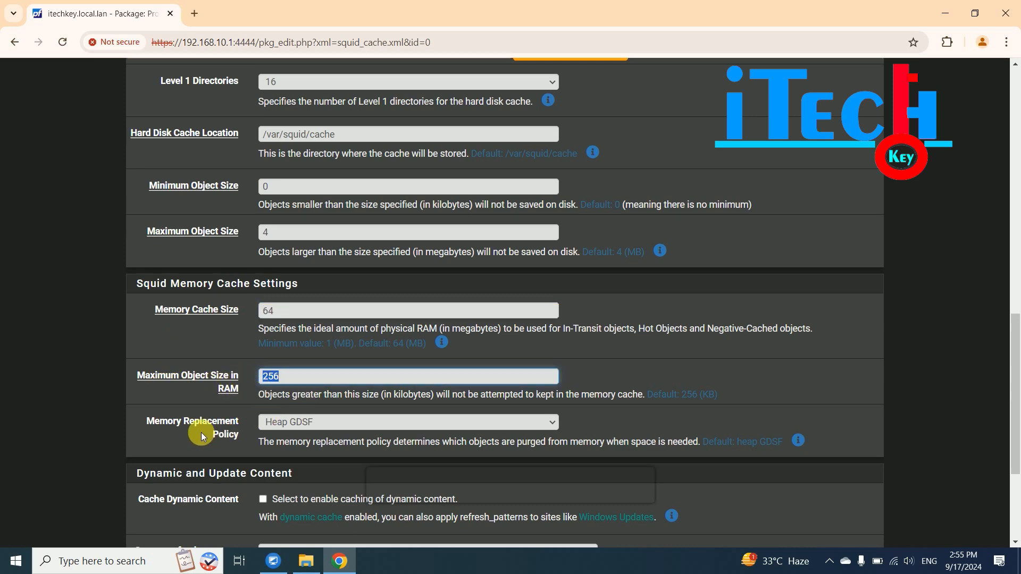
{"action": "scroll", "coordinate": [201, 433], "scroll_direction": "down", "scroll_amount": 1}
{"action": "scroll", "coordinate": [167, 424], "scroll_direction": "up", "scroll_amount": 2}
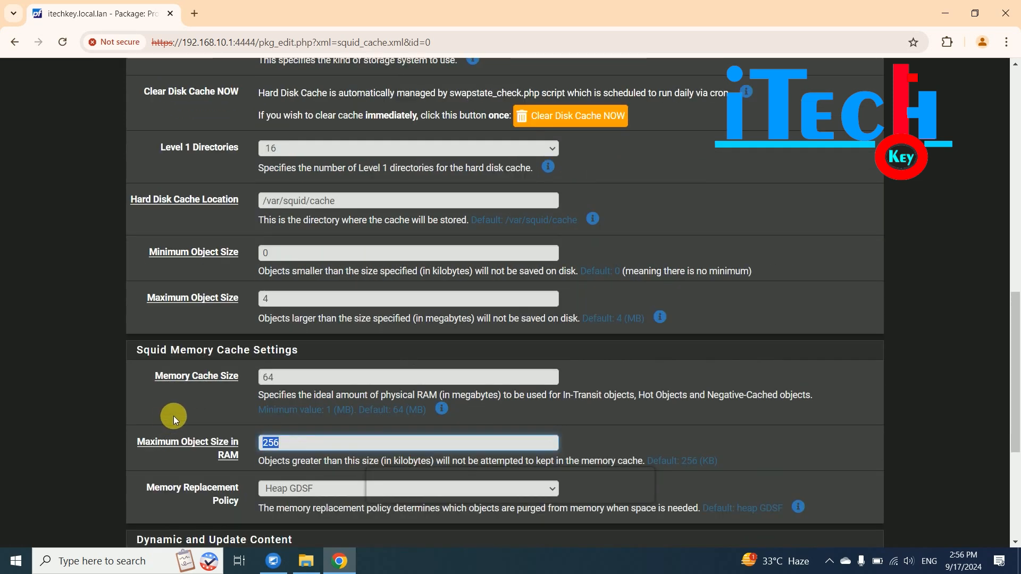
{"action": "left_click_drag", "start_coordinate": [1017, 358], "coordinate": [1017, 441]}
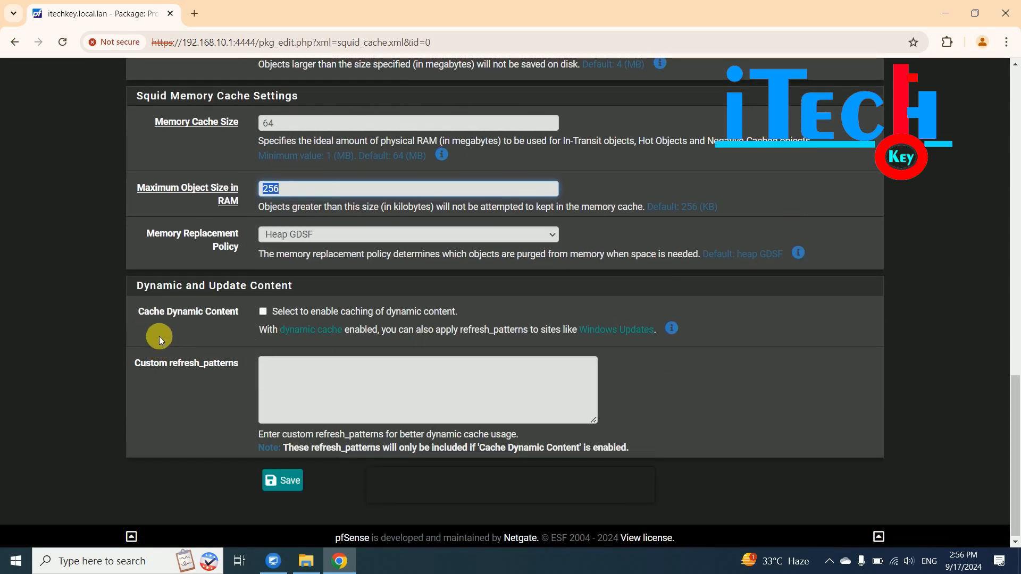
{"action": "left_click", "coordinate": [290, 487]}
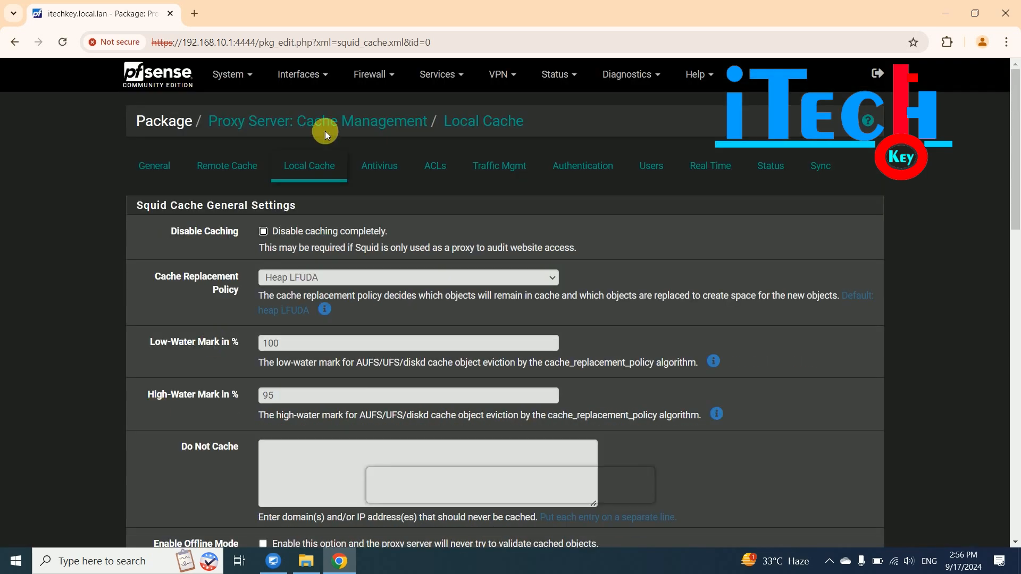
- In the General tab, review the LAN proxy interface and port 8080
{"action": "left_click", "coordinate": [155, 165]}
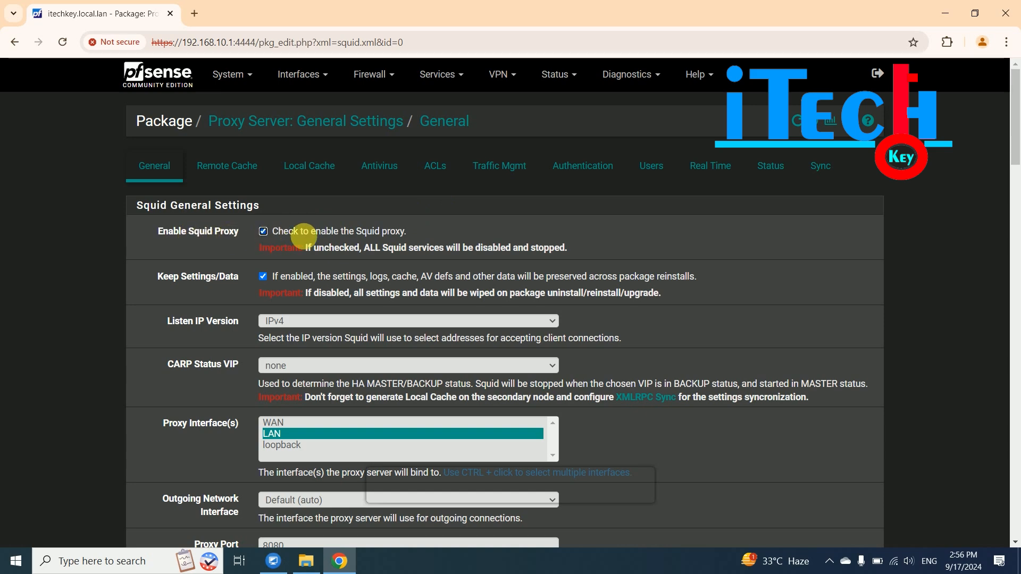
{"action": "scroll", "coordinate": [141, 272], "scroll_direction": "down", "scroll_amount": 1}
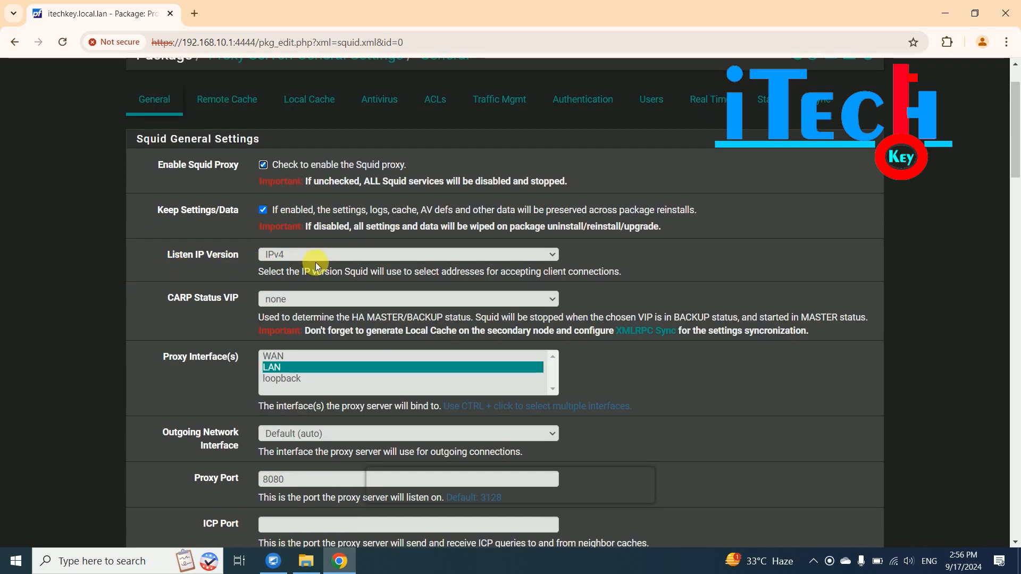
{"action": "scroll", "coordinate": [347, 260], "scroll_direction": "up", "scroll_amount": 1}
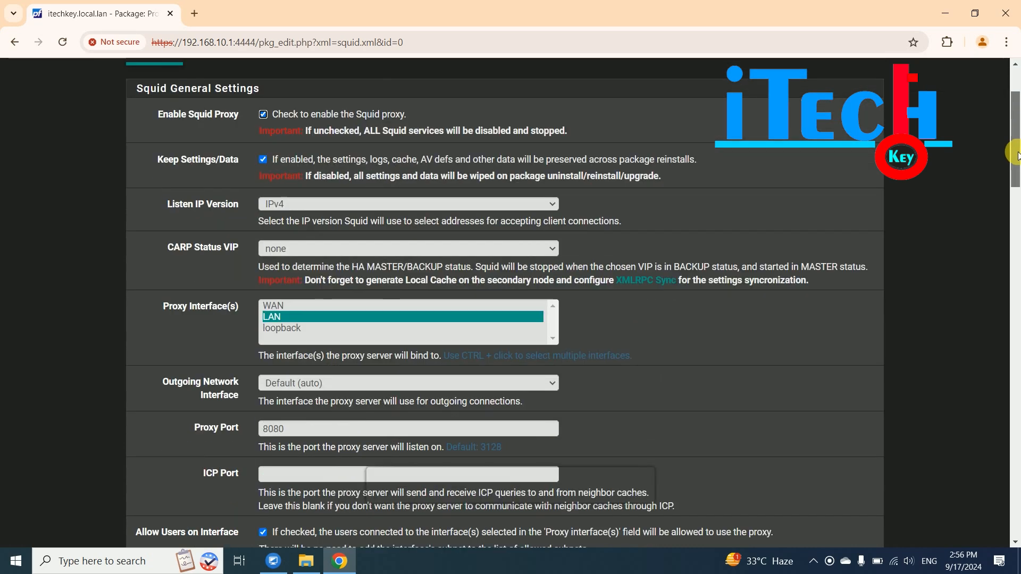
{"action": "left_click_drag", "start_coordinate": [1014, 118], "coordinate": [1016, 169]}
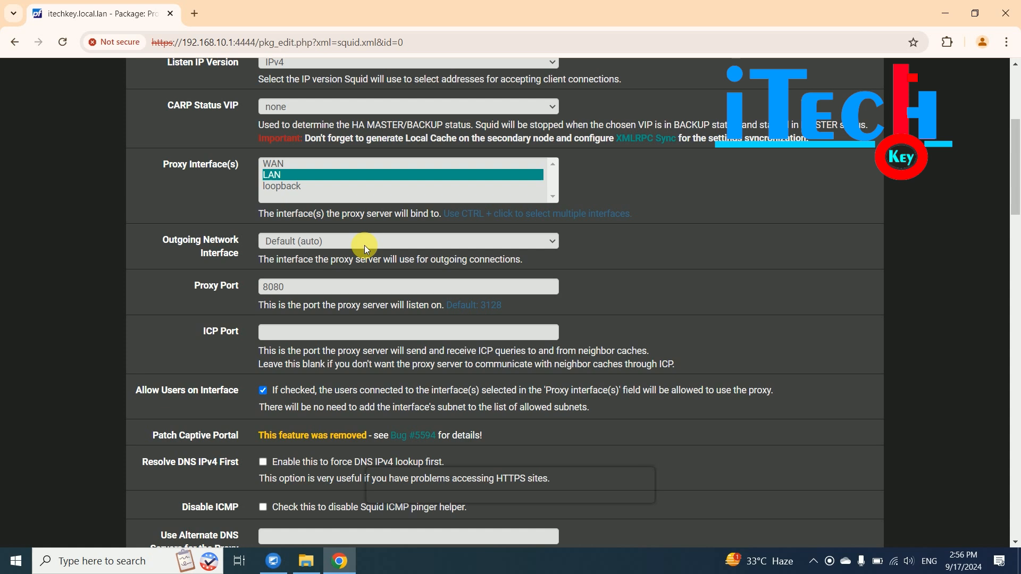
{"action": "left_click_drag", "start_coordinate": [292, 287], "coordinate": [196, 286]}
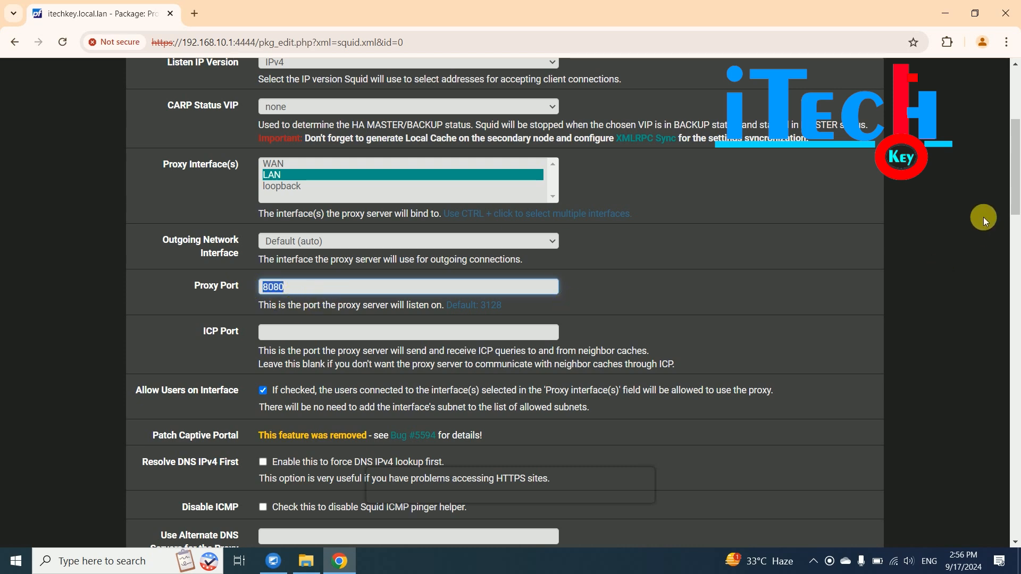
{"action": "left_click_drag", "start_coordinate": [1016, 162], "coordinate": [1016, 194]}
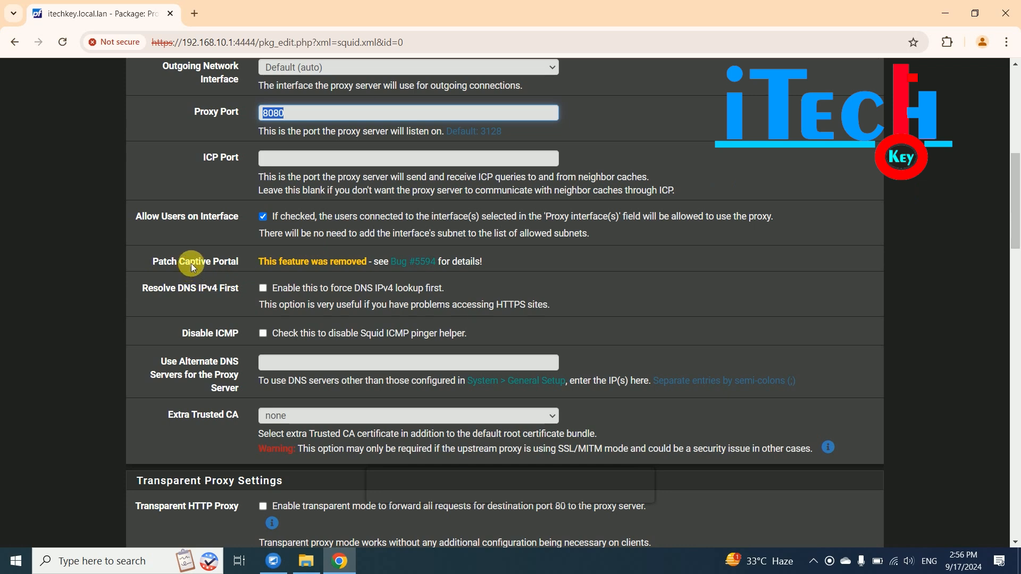
{"action": "scroll", "coordinate": [143, 218], "scroll_direction": "down", "scroll_amount": 2}
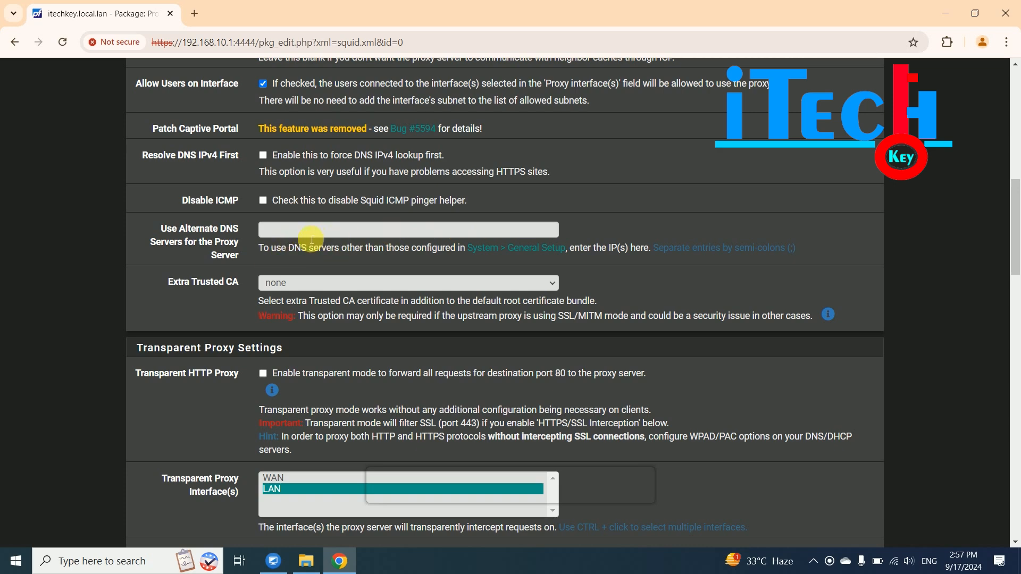
{"action": "left_click_drag", "start_coordinate": [1015, 217], "coordinate": [1016, 277]}
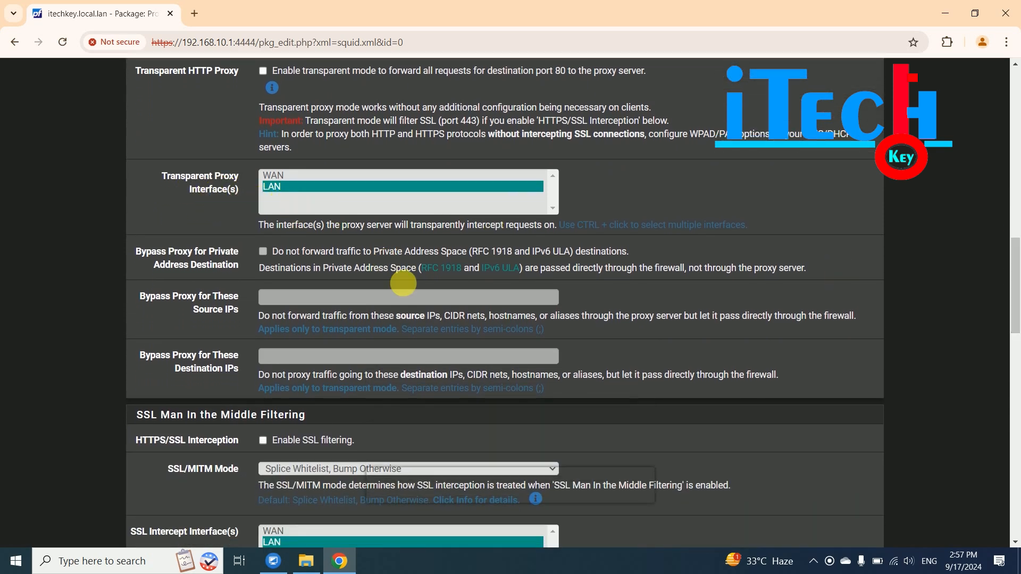
{"action": "left_click_drag", "start_coordinate": [1015, 268], "coordinate": [1016, 392]}
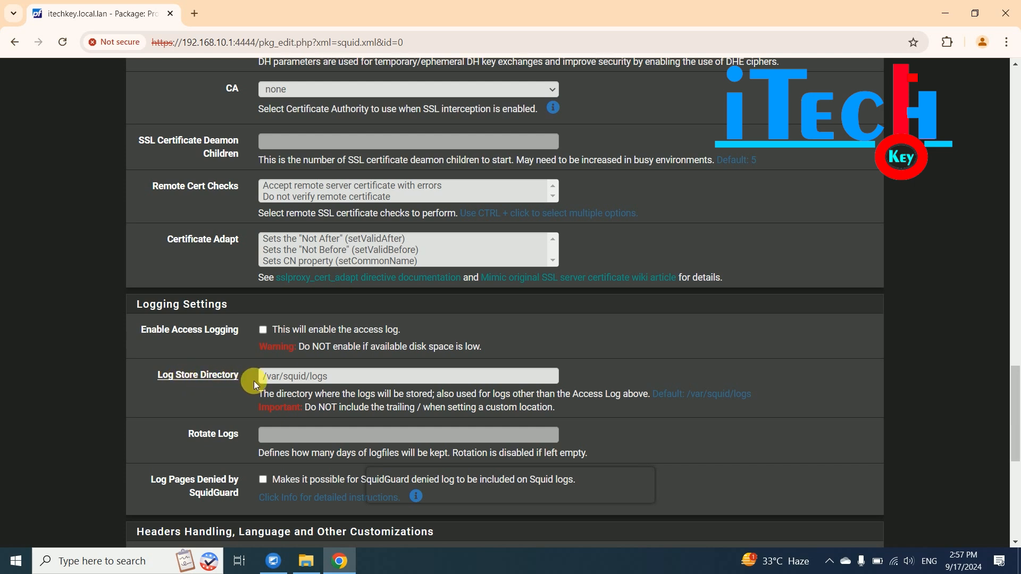
- Review the log directory and administrator email fields, then save the General settings
{"action": "left_click_drag", "start_coordinate": [339, 380], "coordinate": [221, 376]}
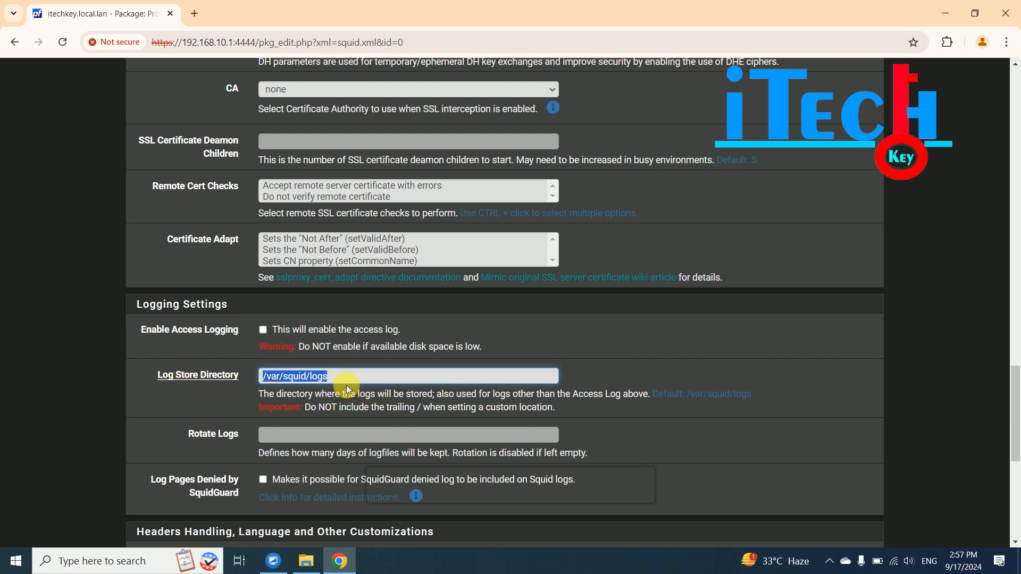
{"action": "left_click", "coordinate": [319, 378]}
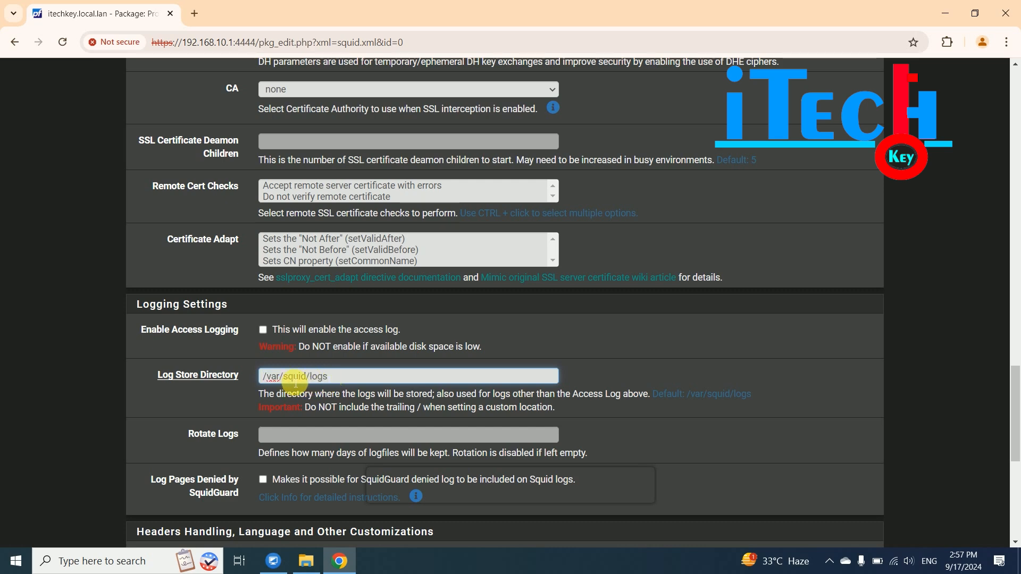
{"action": "scroll", "coordinate": [1016, 407], "scroll_direction": "down", "scroll_amount": 2}
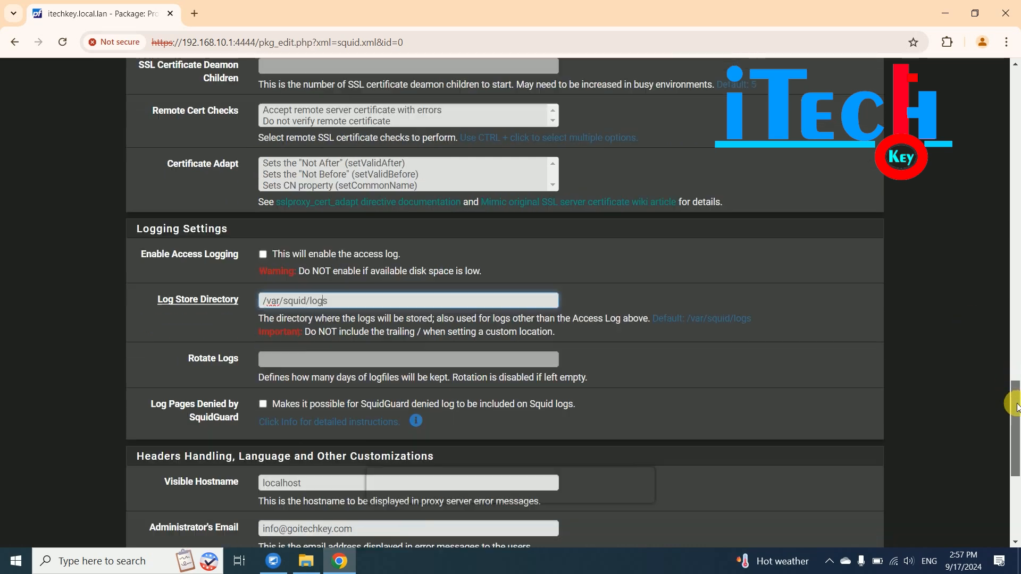
{"action": "scroll", "coordinate": [1016, 406], "scroll_direction": "down", "scroll_amount": 1}
{"action": "left_click_drag", "start_coordinate": [1017, 411], "coordinate": [1016, 445]}
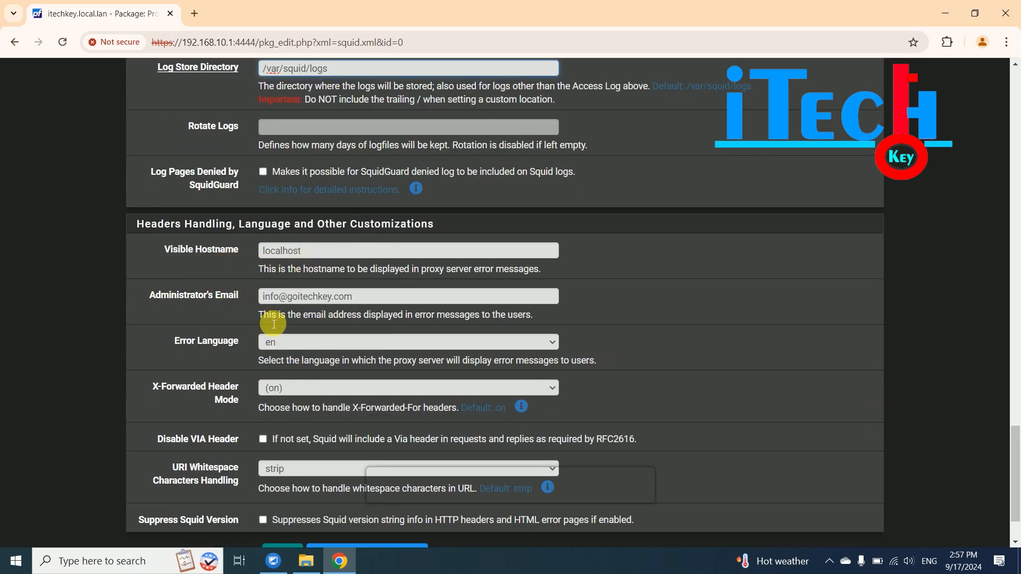
{"action": "left_click", "coordinate": [277, 296]}
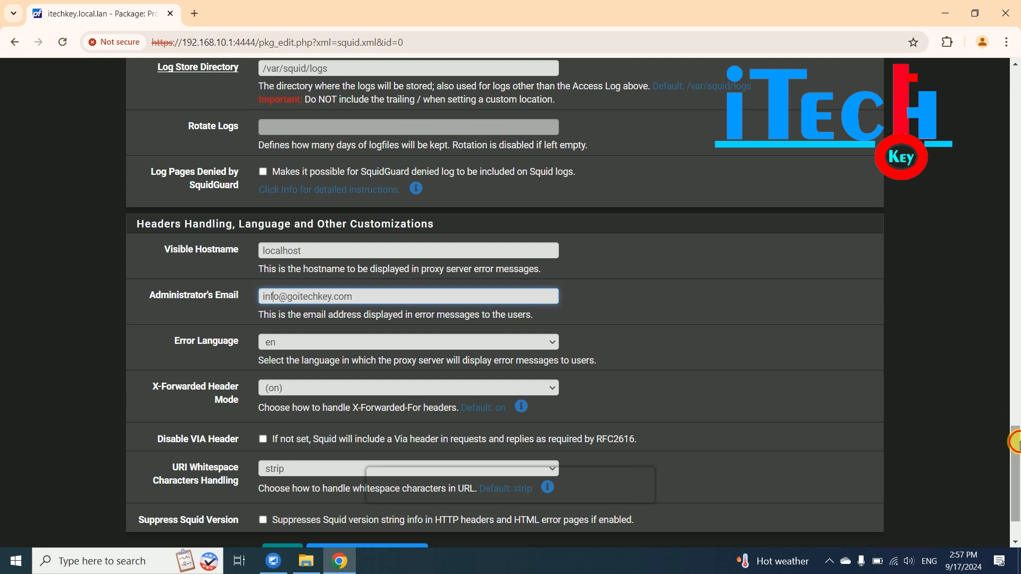
{"action": "scroll", "coordinate": [1013, 444], "scroll_direction": "down", "scroll_amount": 2}
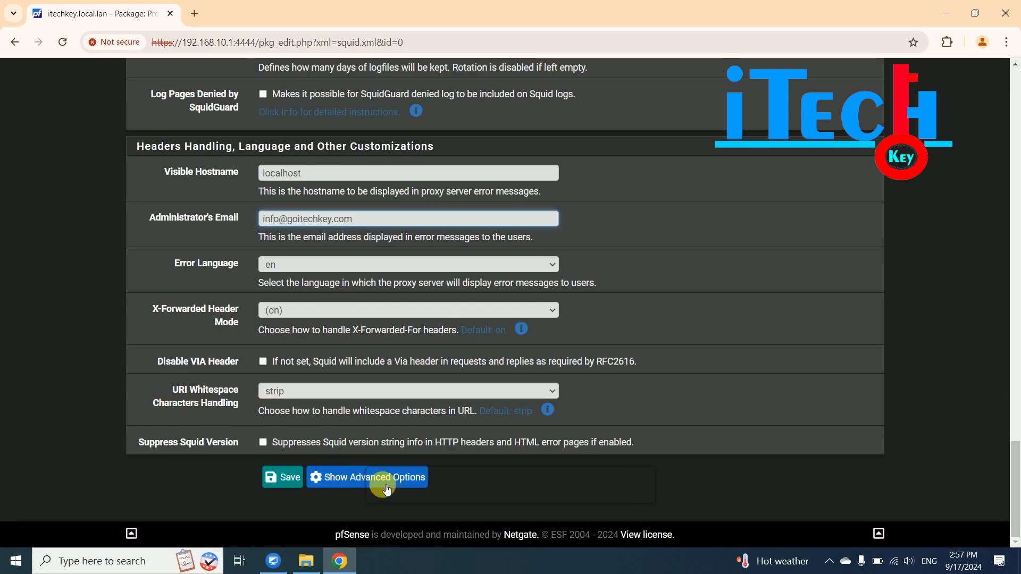
{"action": "left_click", "coordinate": [287, 482]}
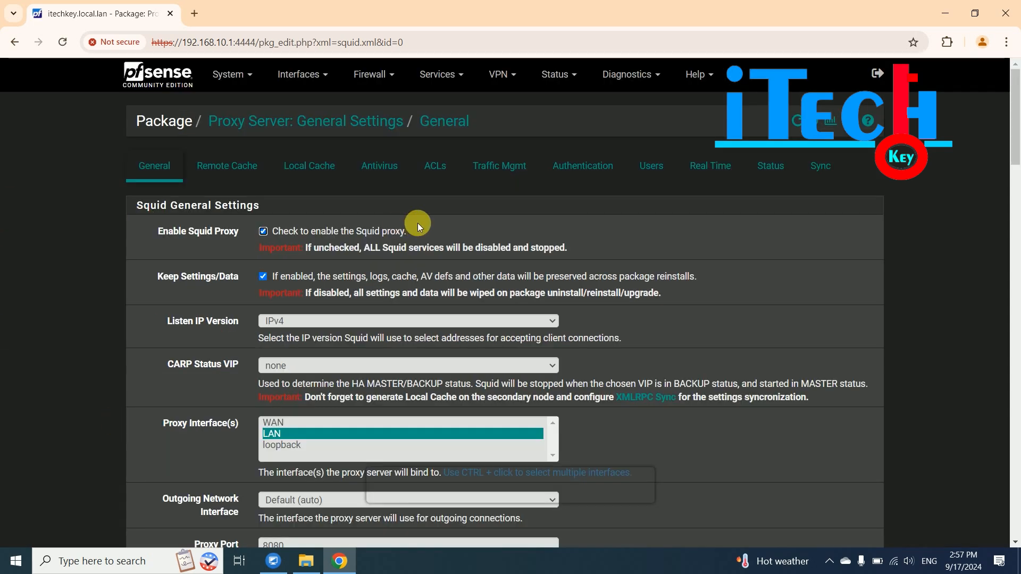
{"action": "left_click", "coordinate": [435, 167]}
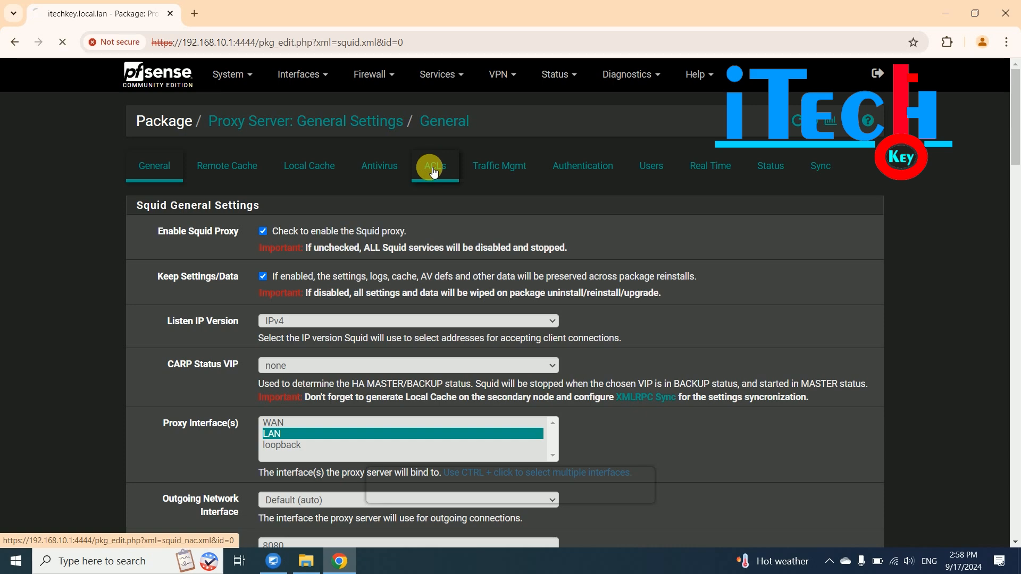
- Enter 192.168.10.0/24 and 192.168.0.0/24 on separate lines in Allowed Subnets
{"action": "left_click", "coordinate": [279, 243]}
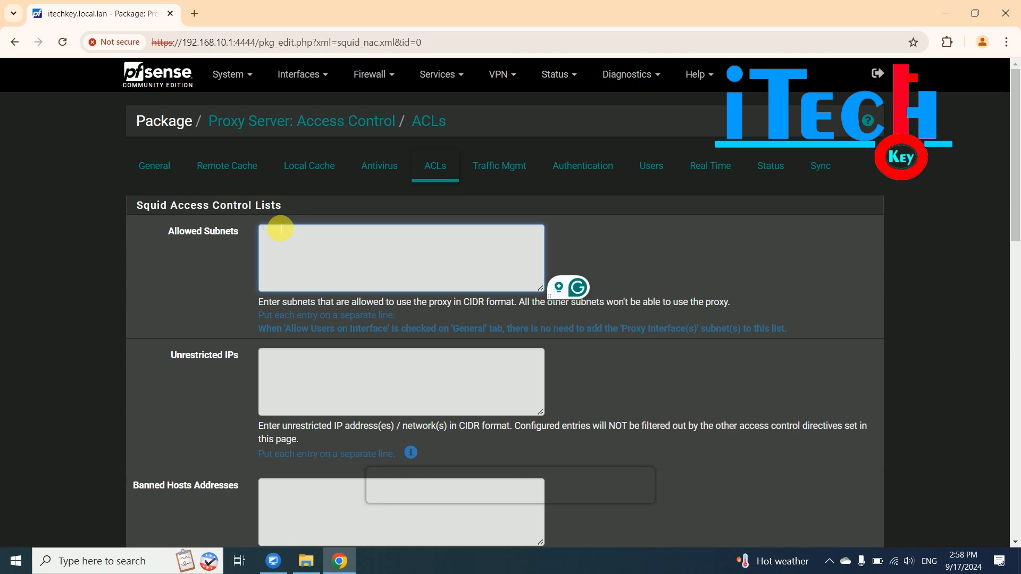
{"action": "type", "text": "192"}
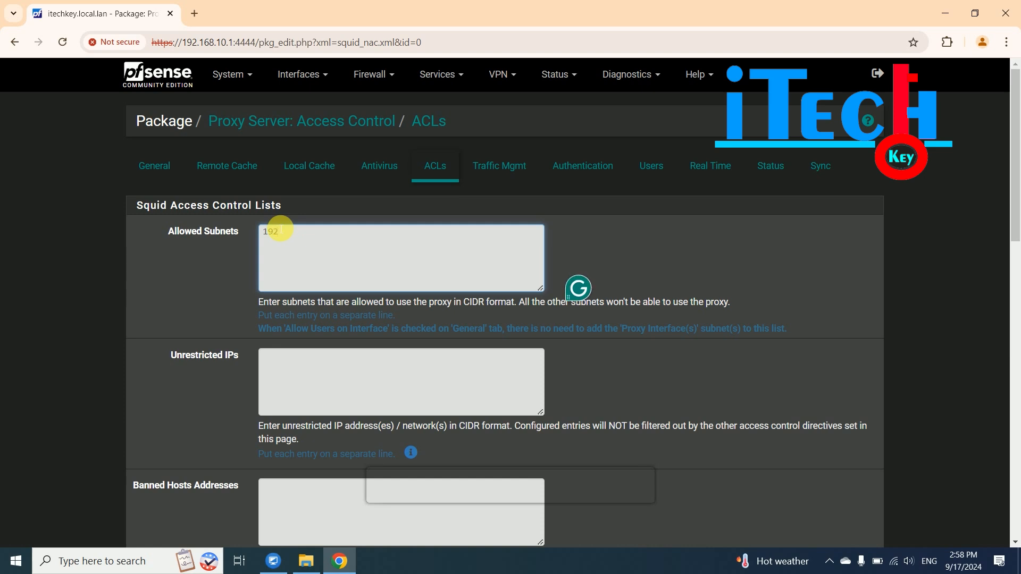
{"action": "type", "text": ".168.10.0/24 192.168.1"}
{"action": "key", "text": "BackSpace"}
{"action": "type", "text": "0.0/24"}
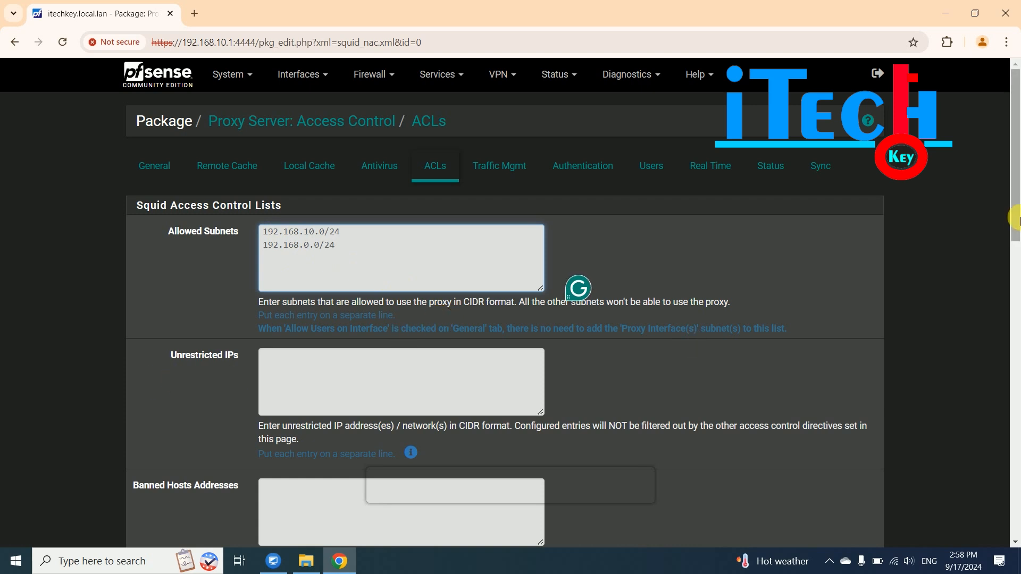
{"action": "scroll", "coordinate": [422, 168], "scroll_direction": "down", "scroll_amount": 3}
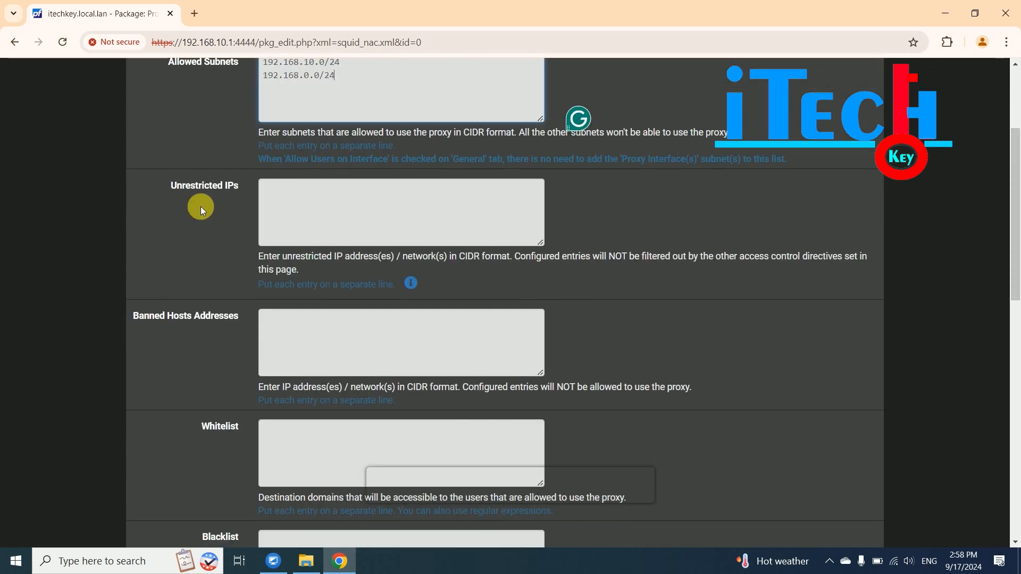
{"action": "left_click", "coordinate": [294, 195]}
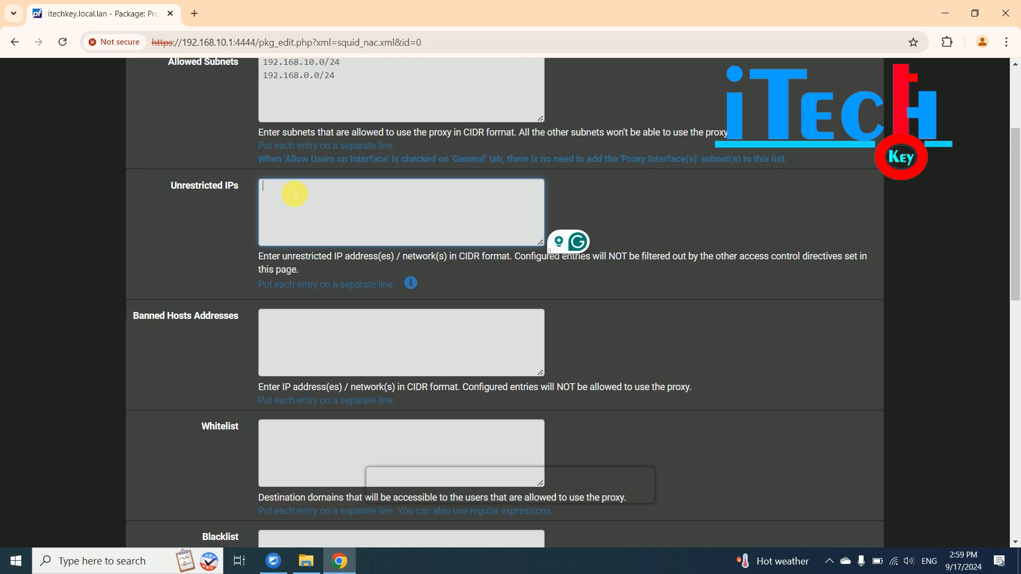
{"action": "type", "text": "192.168.0.3"}
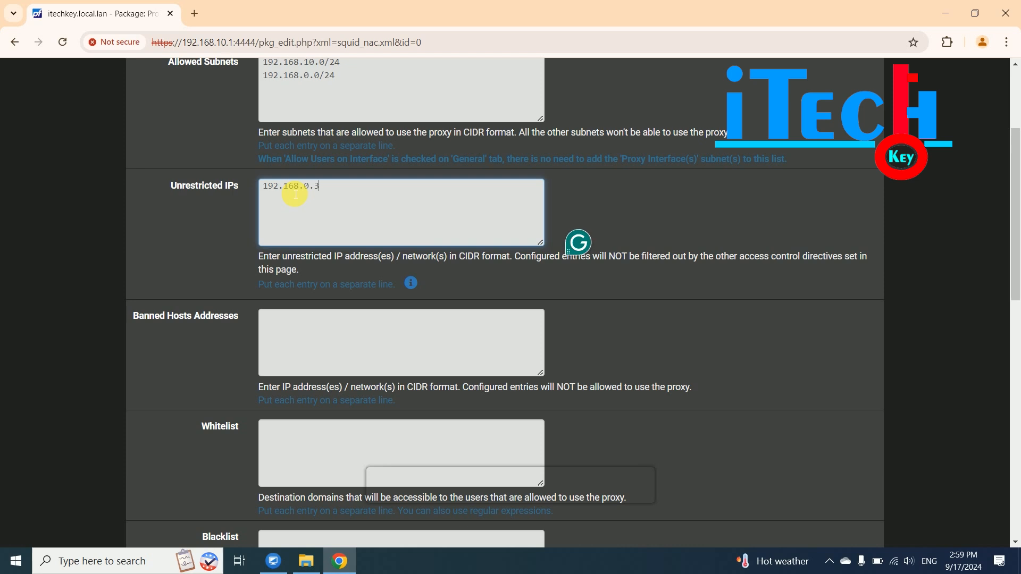
{"action": "key", "text": "BackSpace"}
{"action": "key", "text": "BackSpace"}
{"action": "key", "text": "BackSpace"}
{"action": "type", "text": "10.5"}
{"action": "scroll", "coordinate": [385, 213], "scroll_direction": "up", "scroll_amount": 1}
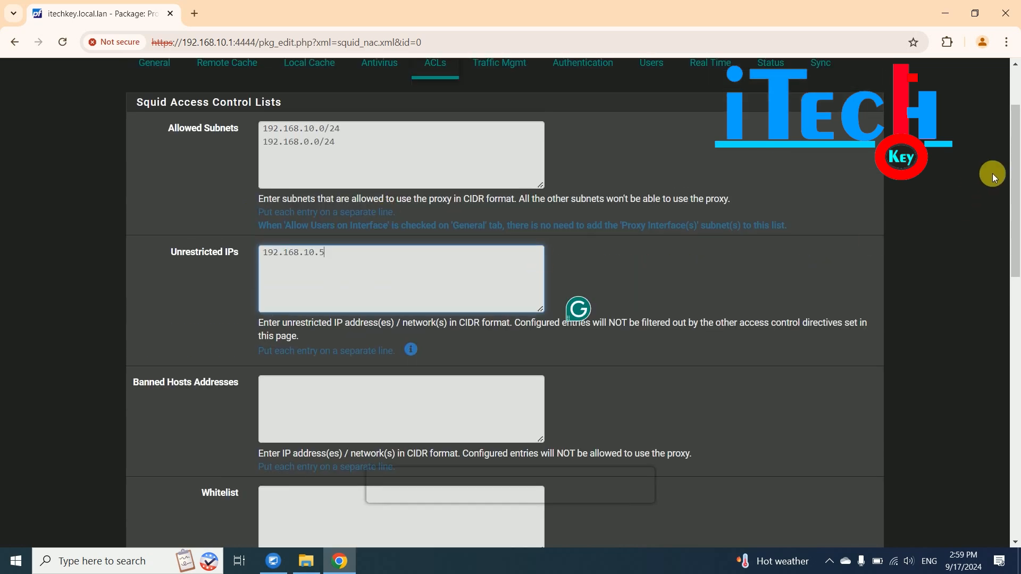
{"action": "left_click_drag", "start_coordinate": [1014, 155], "coordinate": [1017, 232]}
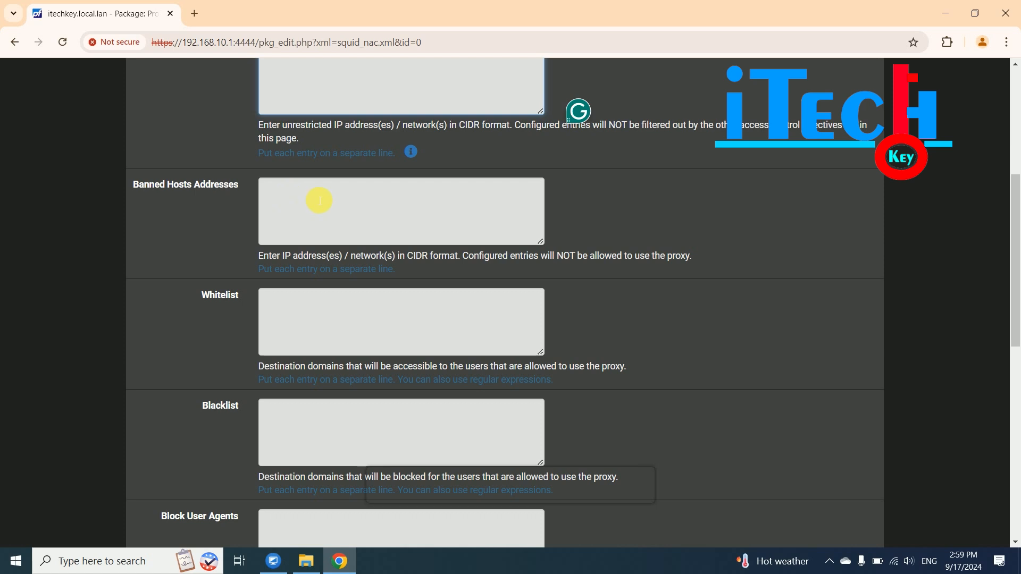
{"action": "scroll", "coordinate": [319, 201], "scroll_direction": "up", "scroll_amount": 2}
{"action": "left_click_drag", "start_coordinate": [330, 189], "coordinate": [235, 183]}
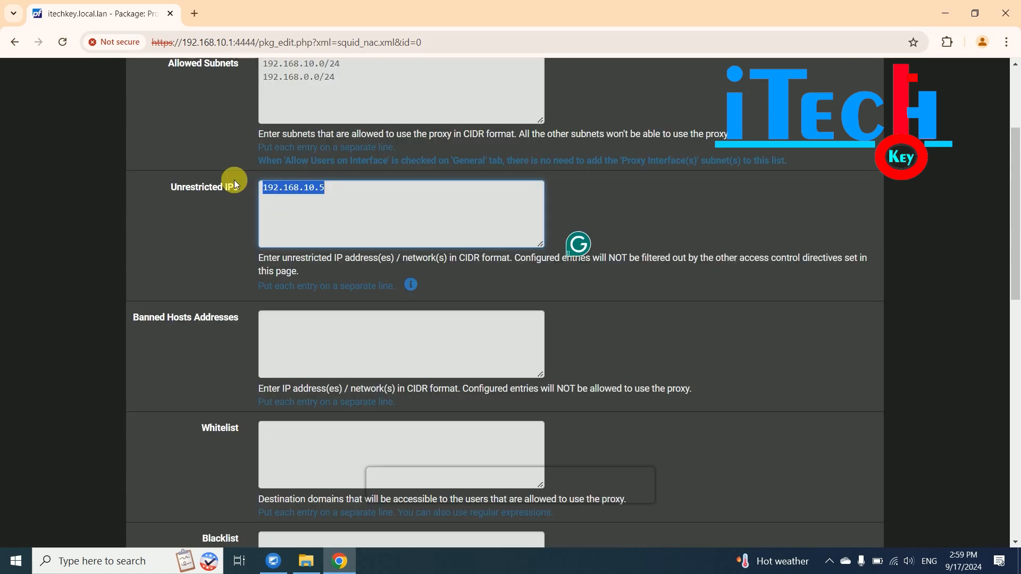
{"action": "left_click", "coordinate": [319, 323]}
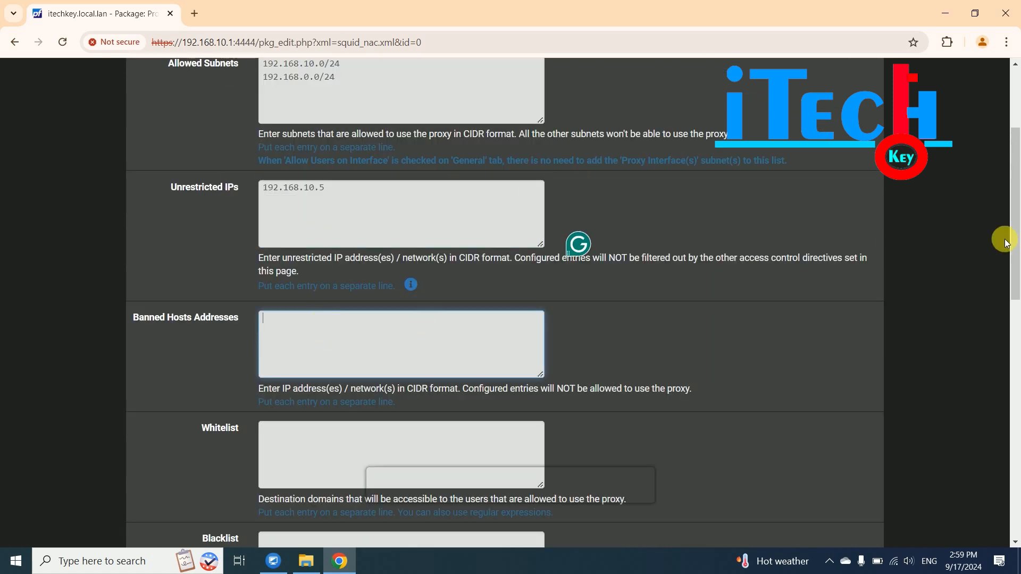
{"action": "scroll", "coordinate": [1014, 228], "scroll_direction": "down", "scroll_amount": 2}
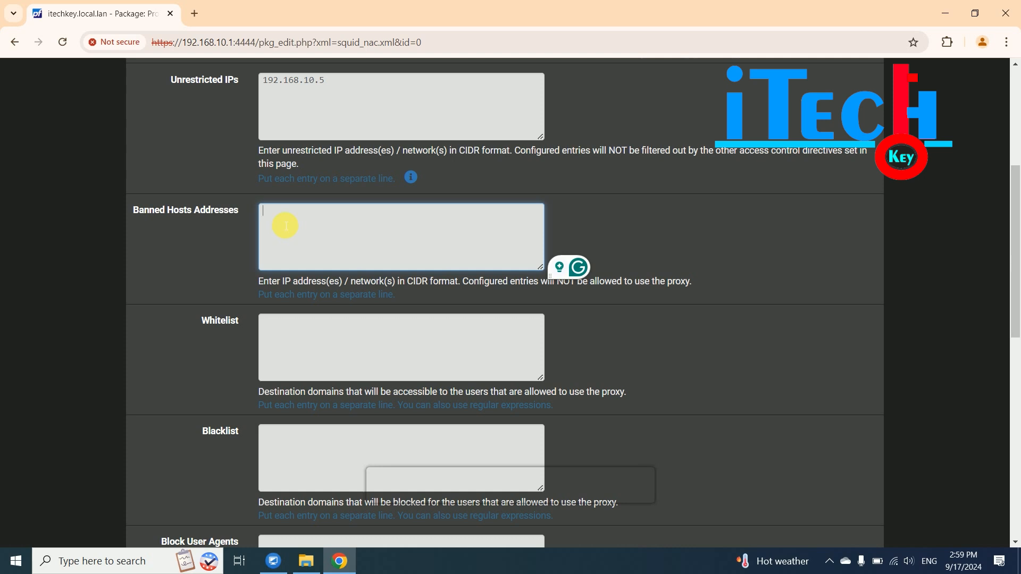
{"action": "type", "text": "192.168.10"}
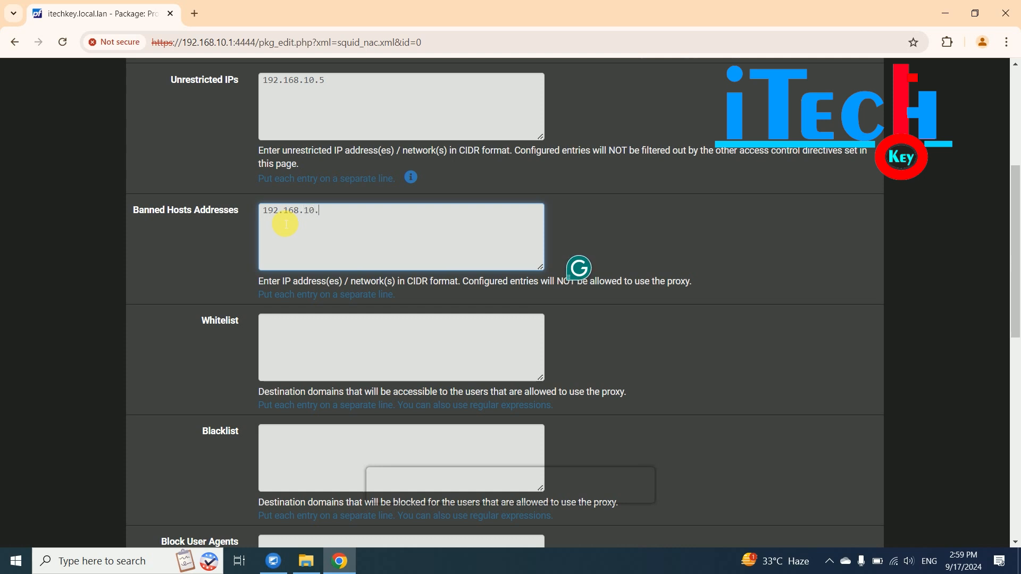
{"action": "type", "text": ".6"}
{"action": "key", "text": "ctrl+a"}
{"action": "key", "text": "BackSpace"}
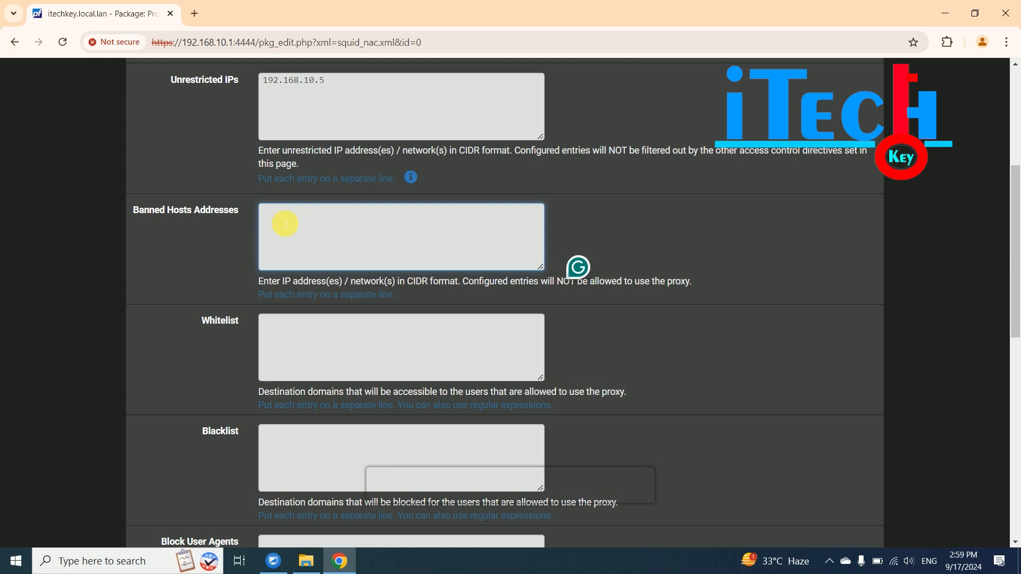
{"action": "left_click", "coordinate": [345, 98]}
{"action": "key", "text": "BackSpace"}
{"action": "key", "text": "BackSpace"}
{"action": "key", "text": "BackSpace"}
{"action": "key", "text": "BackSpace"}
{"action": "key", "text": "BackSpace"}
{"action": "key", "text": "BackSpace"}
{"action": "key", "text": "BackSpace"}
{"action": "key", "text": "BackSpace"}
{"action": "key", "text": "BackSpace"}
{"action": "key", "text": "BackSpace"}
{"action": "key", "text": "BackSpace"}
{"action": "key", "text": "BackSpace"}
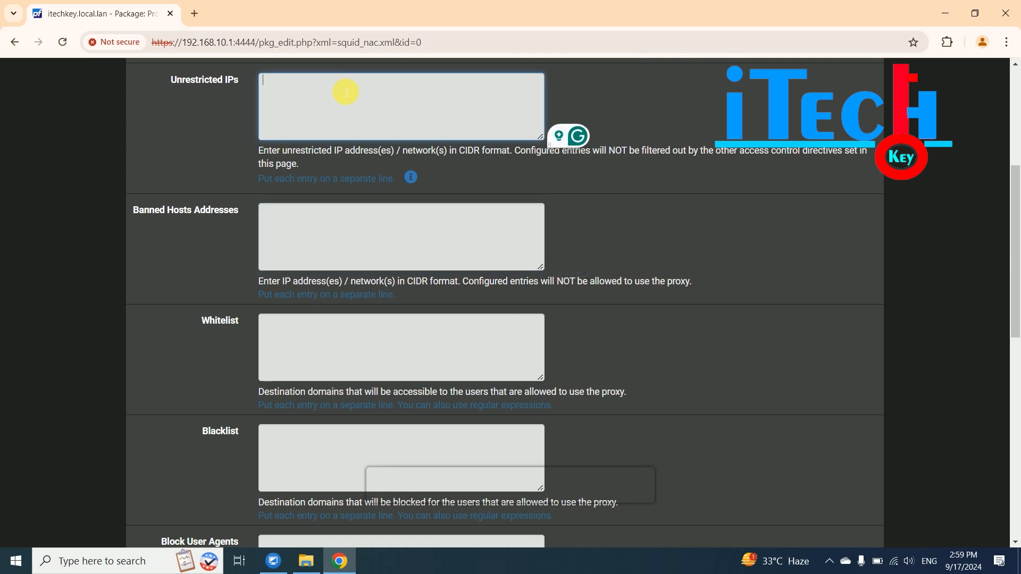
{"action": "scroll", "coordinate": [319, 245], "scroll_direction": "down", "scroll_amount": 3}
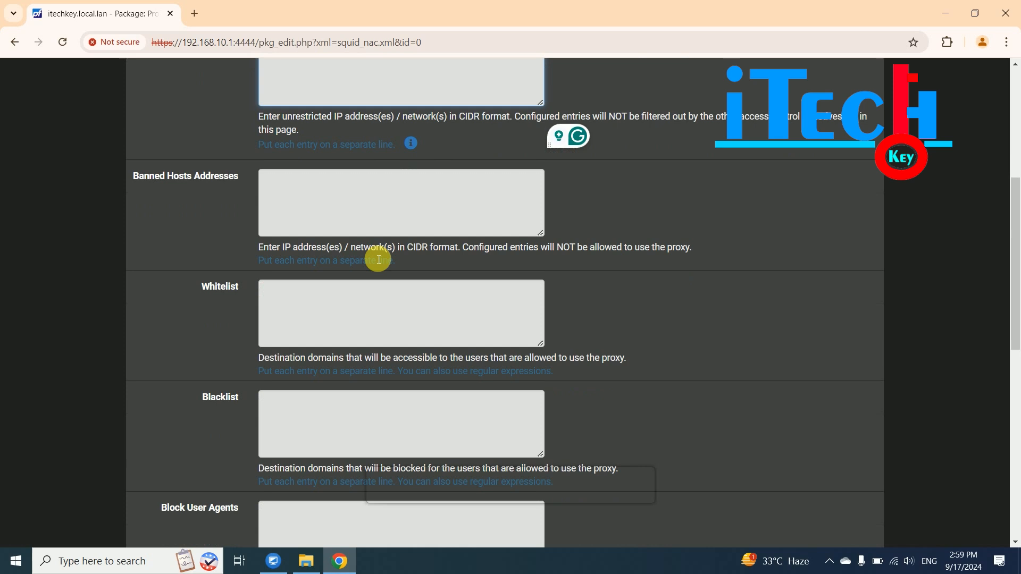
{"action": "left_click", "coordinate": [282, 199]}
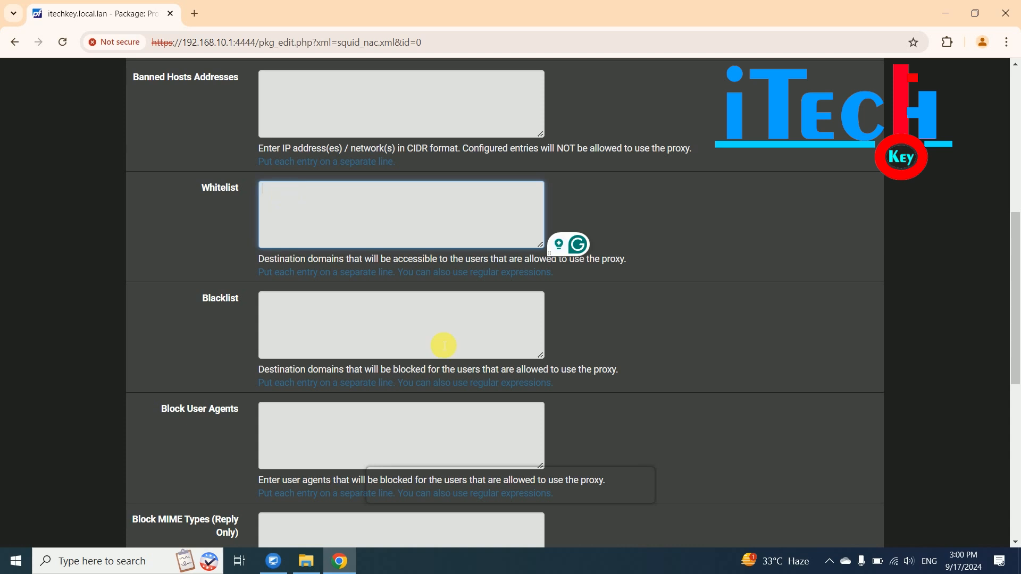
- Enter google.com and facebook.com as separate Blacklist lines, then scroll down toward Save
{"action": "left_click", "coordinate": [294, 330]}
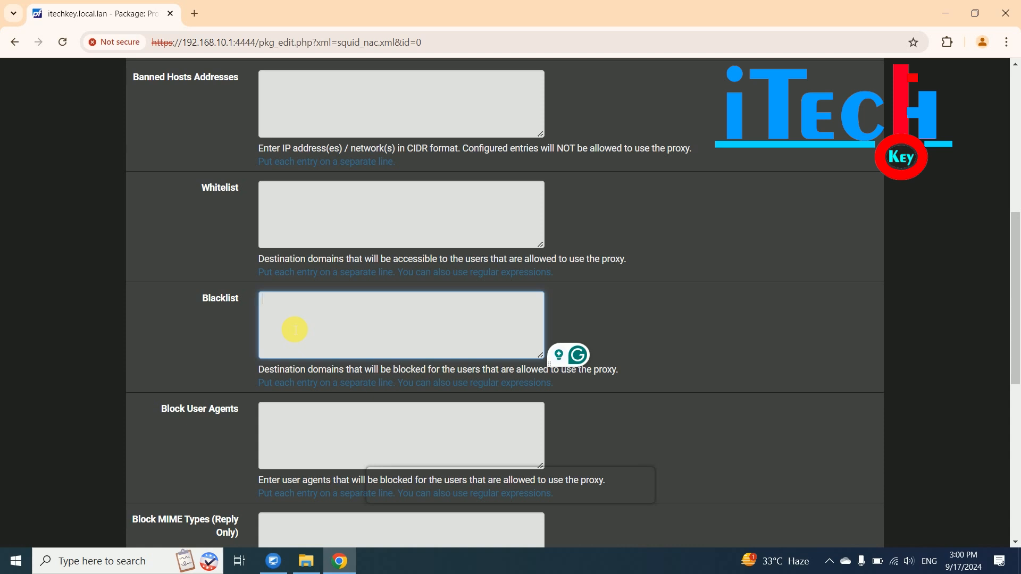
{"action": "type", "text": "google.com"}
{"action": "key", "text": "Return"}
{"action": "type", "text": "faceb"}
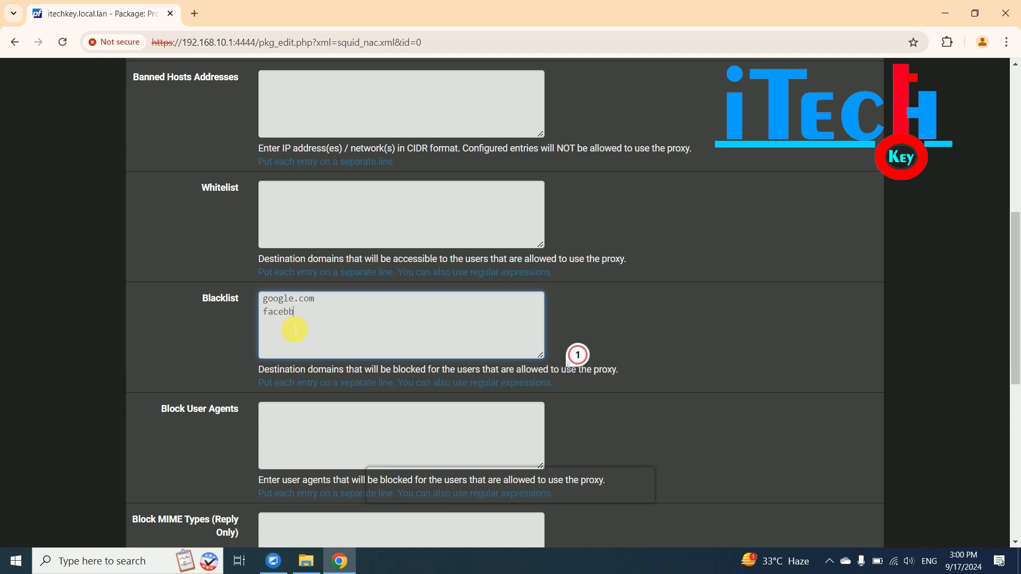
{"action": "type", "text": "ook.com"}
{"action": "scroll", "coordinate": [364, 464], "scroll_direction": "up", "scroll_amount": 2}
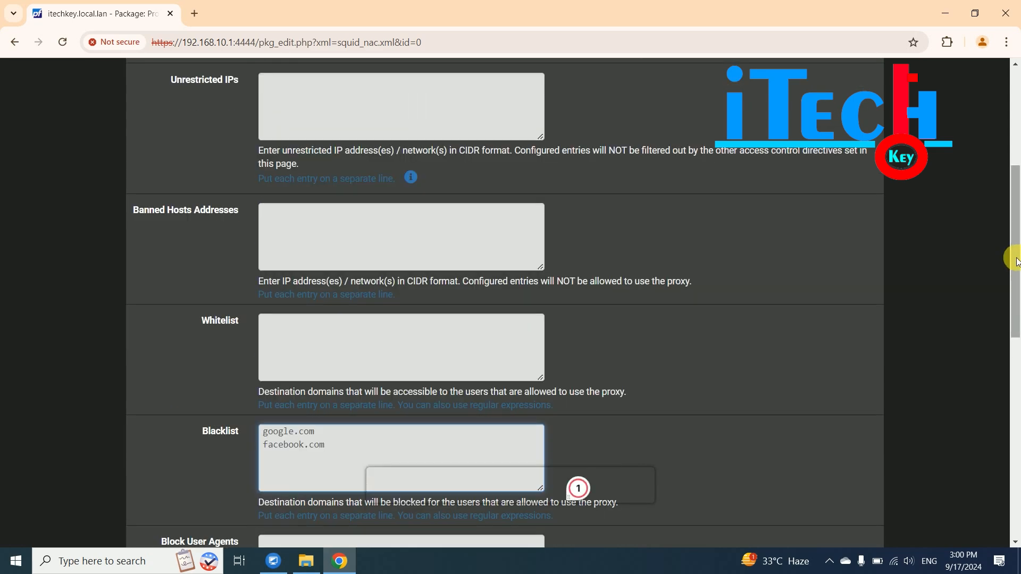
{"action": "scroll", "coordinate": [1016, 319], "scroll_direction": "down", "scroll_amount": 5}
{"action": "scroll", "coordinate": [1014, 352], "scroll_direction": "down", "scroll_amount": 2}
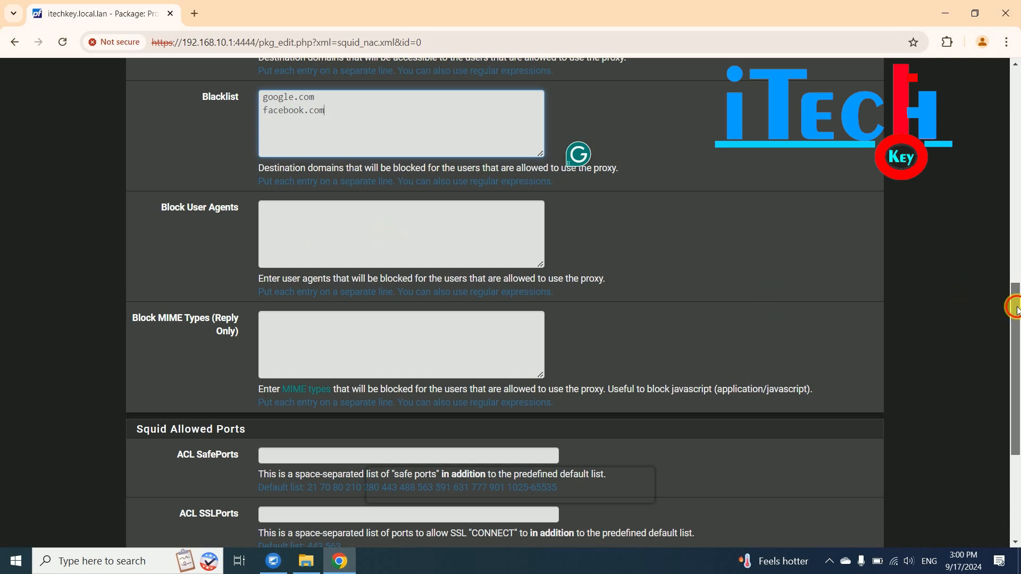
{"action": "scroll", "coordinate": [1015, 335], "scroll_direction": "down", "scroll_amount": 2}
{"action": "scroll", "coordinate": [1016, 340], "scroll_direction": "down", "scroll_amount": 2}
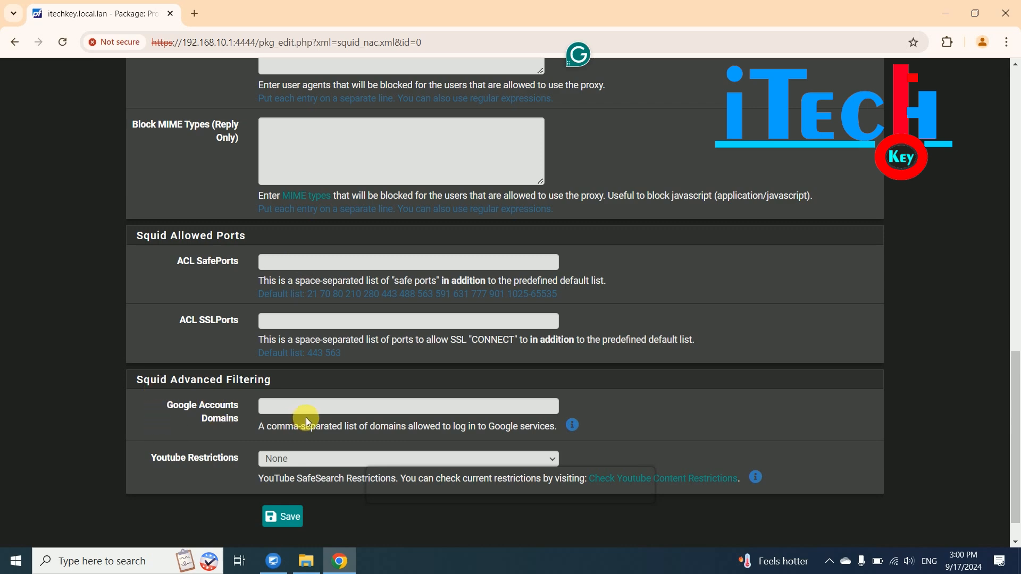
{"action": "scroll", "coordinate": [392, 409], "scroll_direction": "down", "scroll_amount": 1}
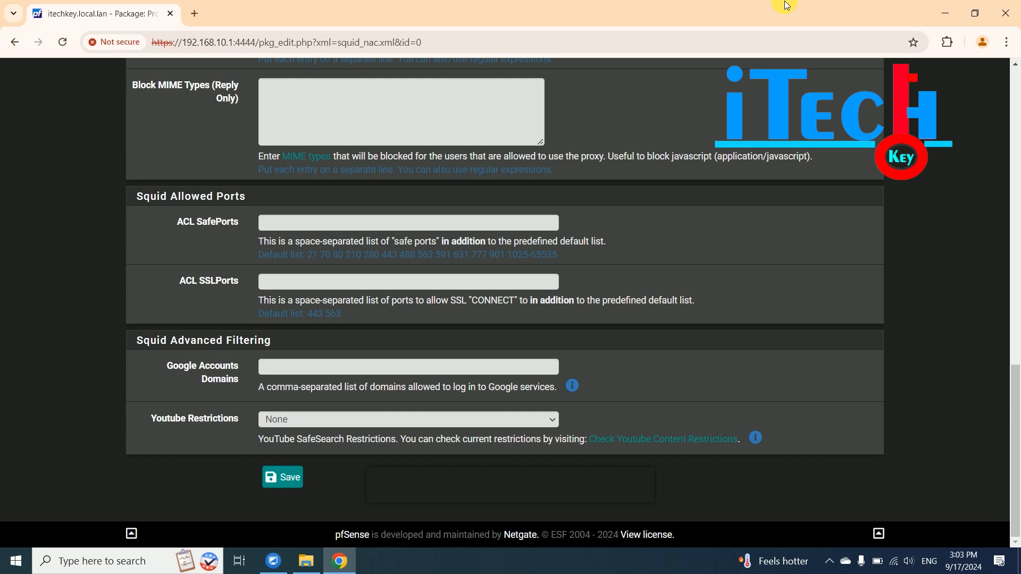
- Search Chrome settings for 'proxy' and open the computer's Windows proxy settings
{"action": "left_click", "coordinate": [1007, 43]}
{"action": "left_click", "coordinate": [874, 458]}
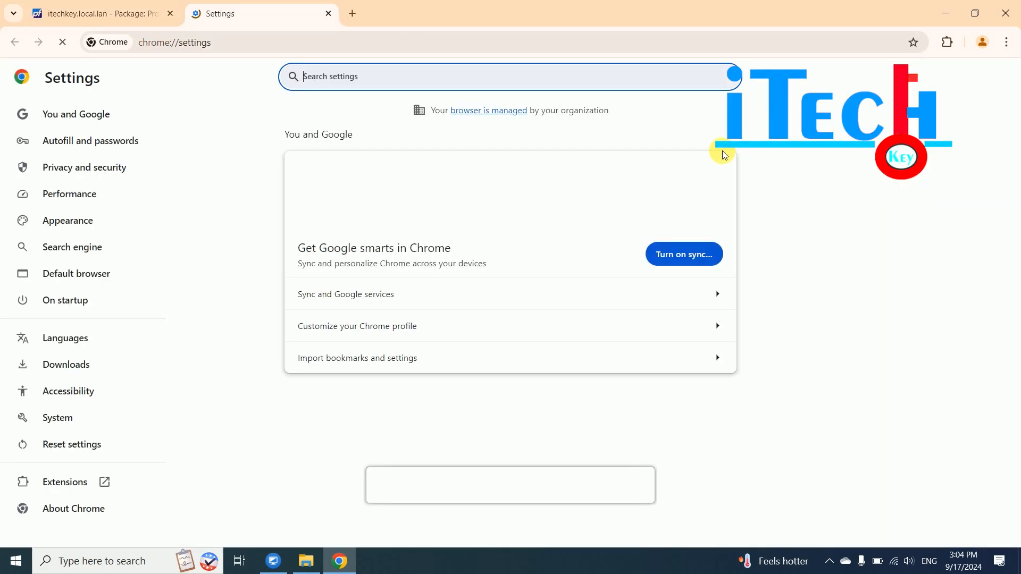
{"action": "type", "text": "proxy"}
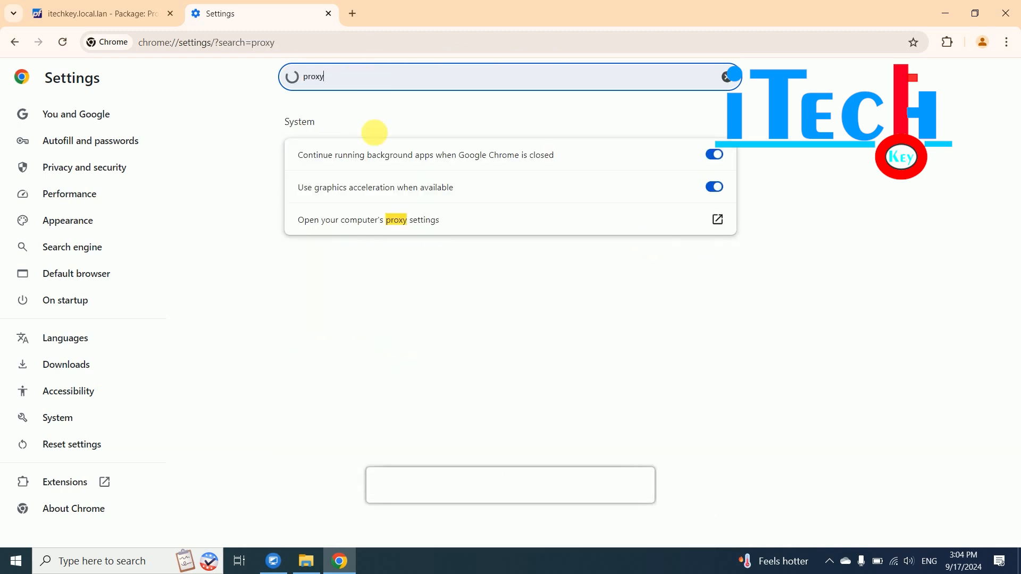
{"action": "left_click", "coordinate": [427, 226]}
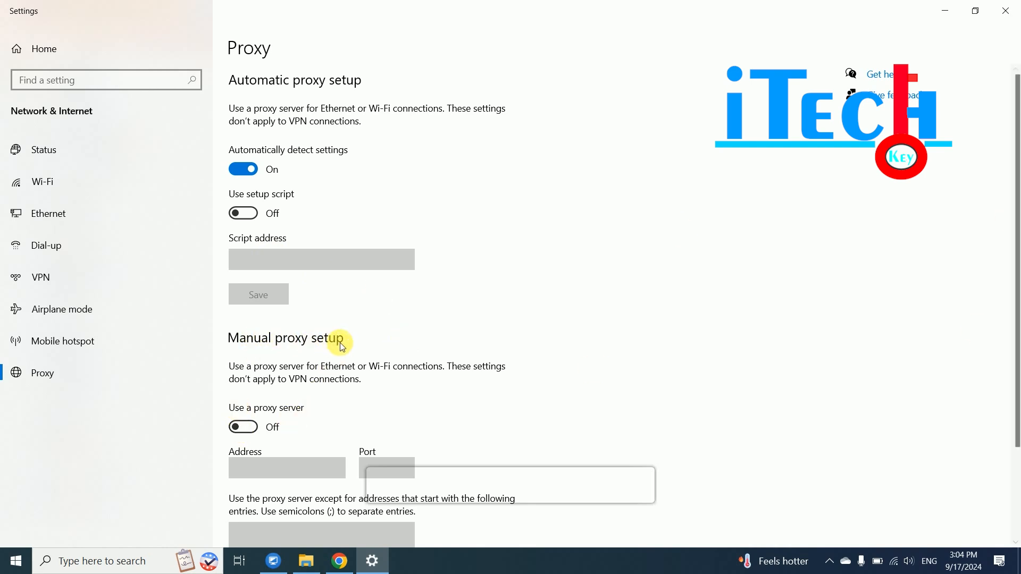
- Enable the Windows manual proxy at address 192.168.10.1, port 8080, save it and close Settings
{"action": "left_click", "coordinate": [243, 427]}
{"action": "left_click", "coordinate": [262, 469]}
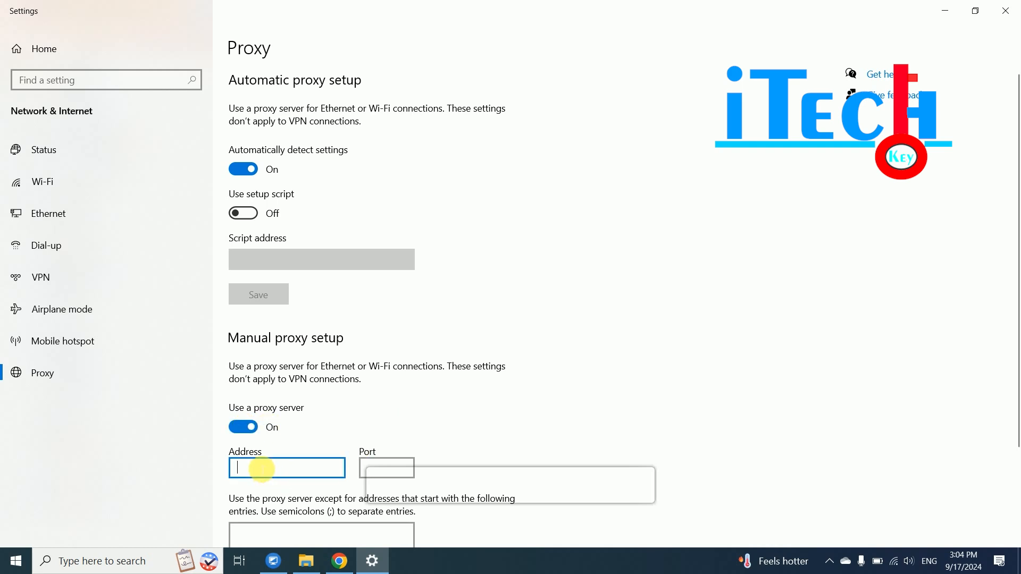
{"action": "type", "text": "192.168.10.1"}
{"action": "key", "text": "Tab"}
{"action": "type", "text": "8080"}
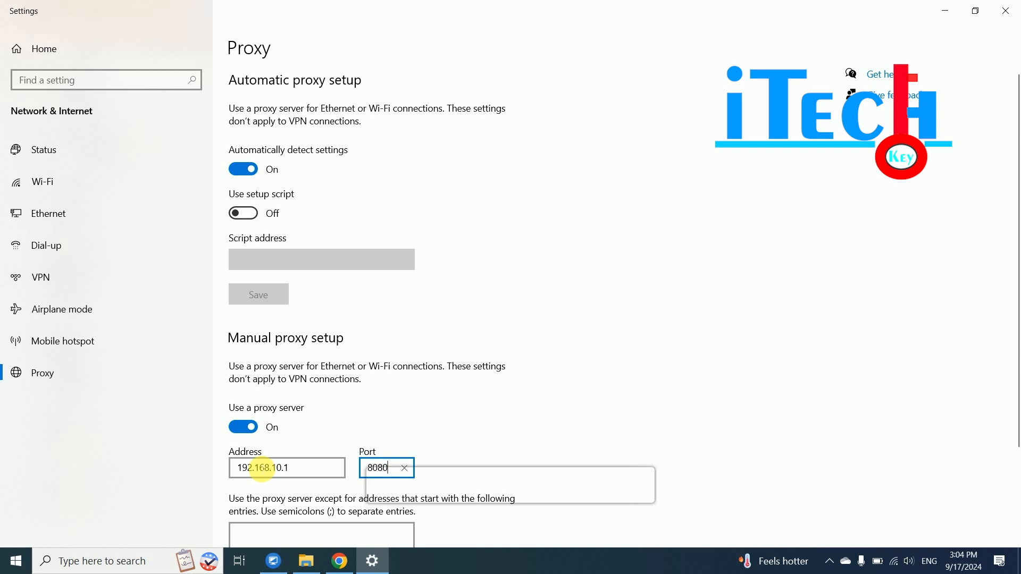
{"action": "left_click_drag", "start_coordinate": [1013, 162], "coordinate": [1016, 335]}
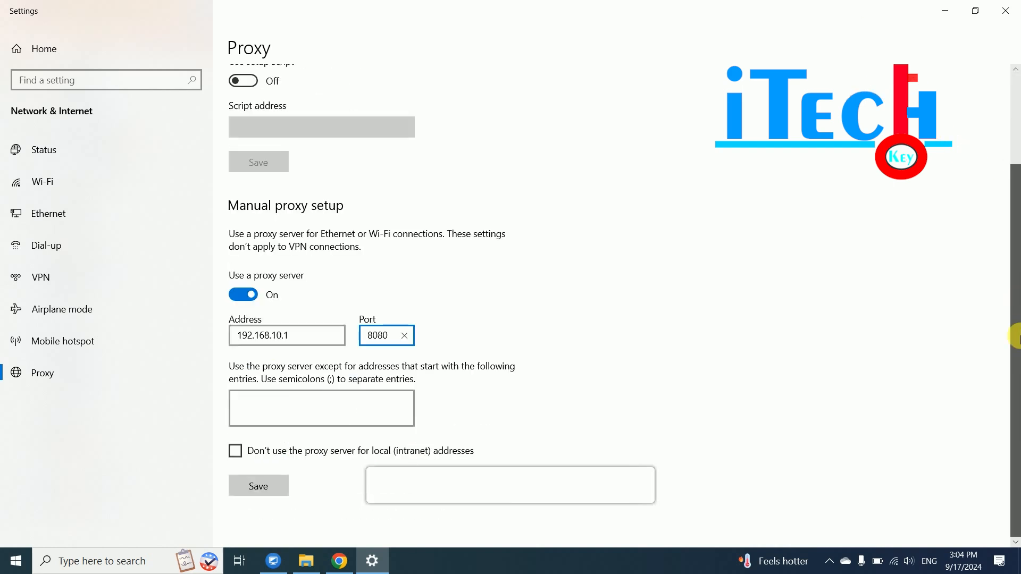
{"action": "left_click", "coordinate": [259, 487]}
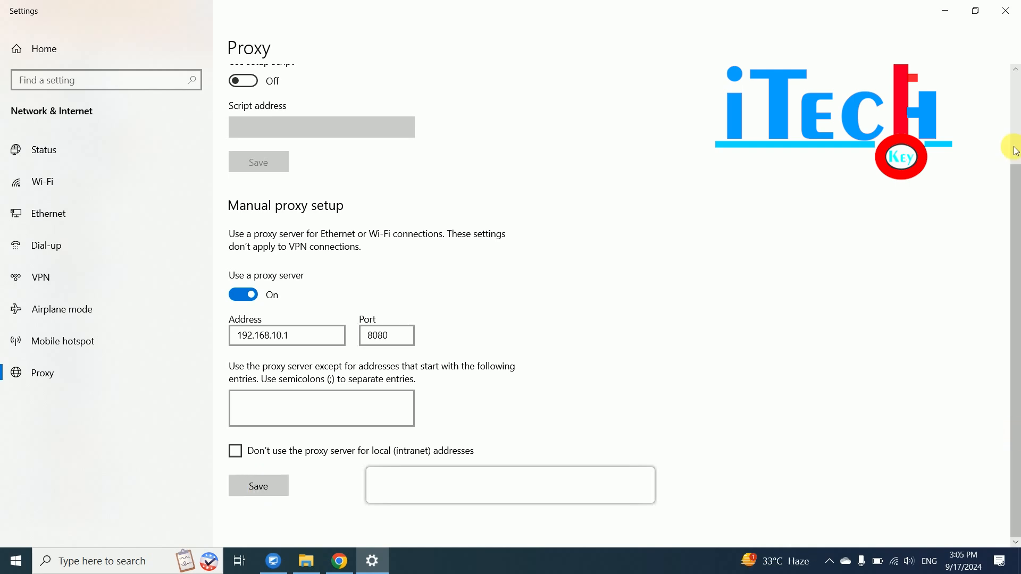
{"action": "left_click", "coordinate": [1003, 16]}
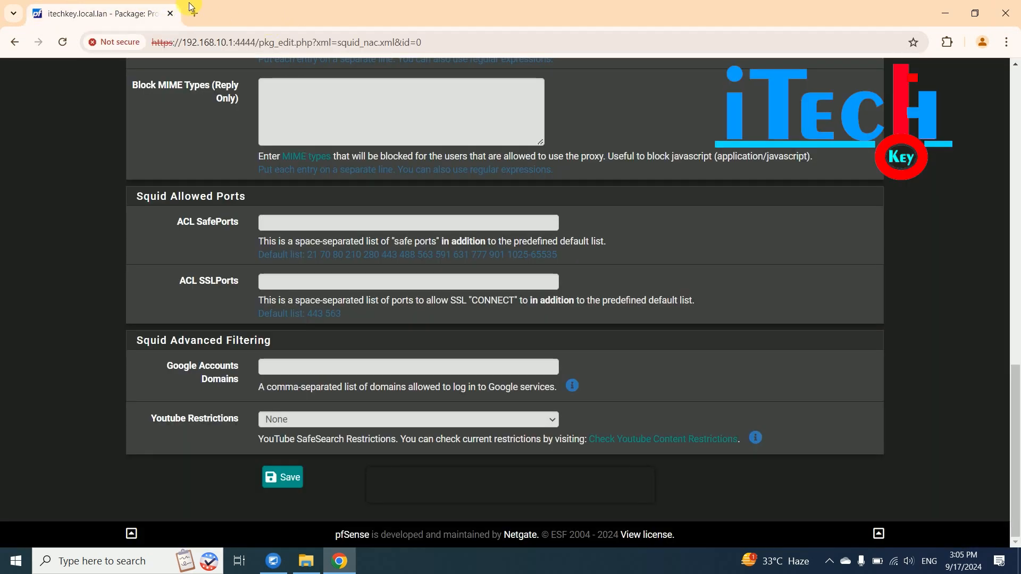
- In a new tab, try google.com and then facebook.com through the proxy and see both fail
{"action": "left_click", "coordinate": [196, 14]}
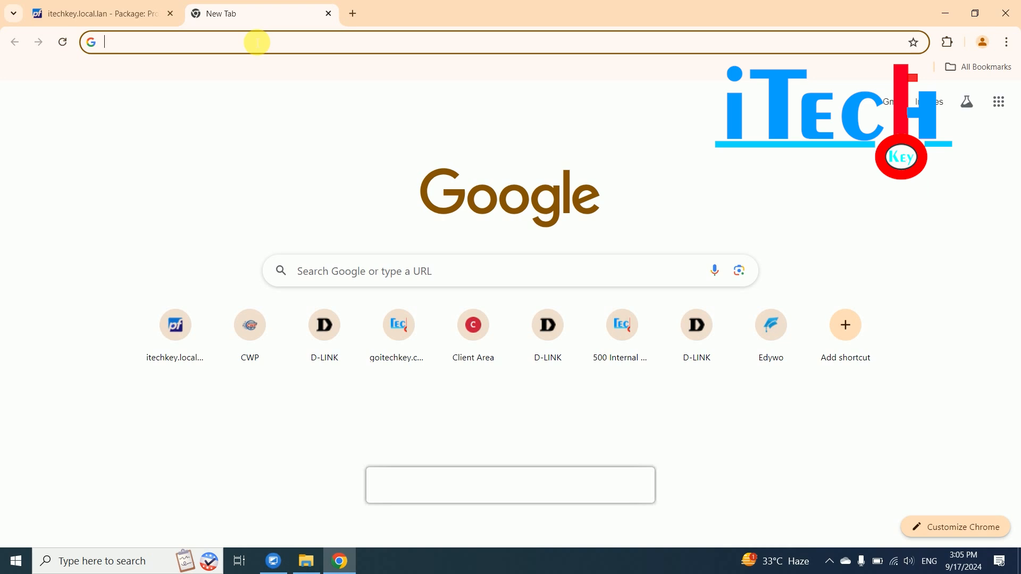
{"action": "type", "text": "google"}
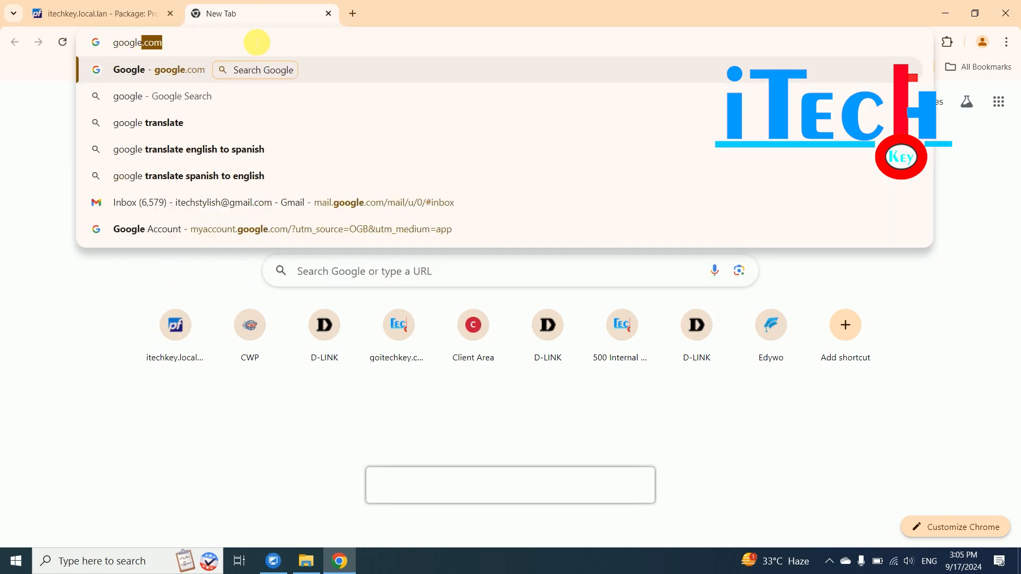
{"action": "key", "text": "Return"}
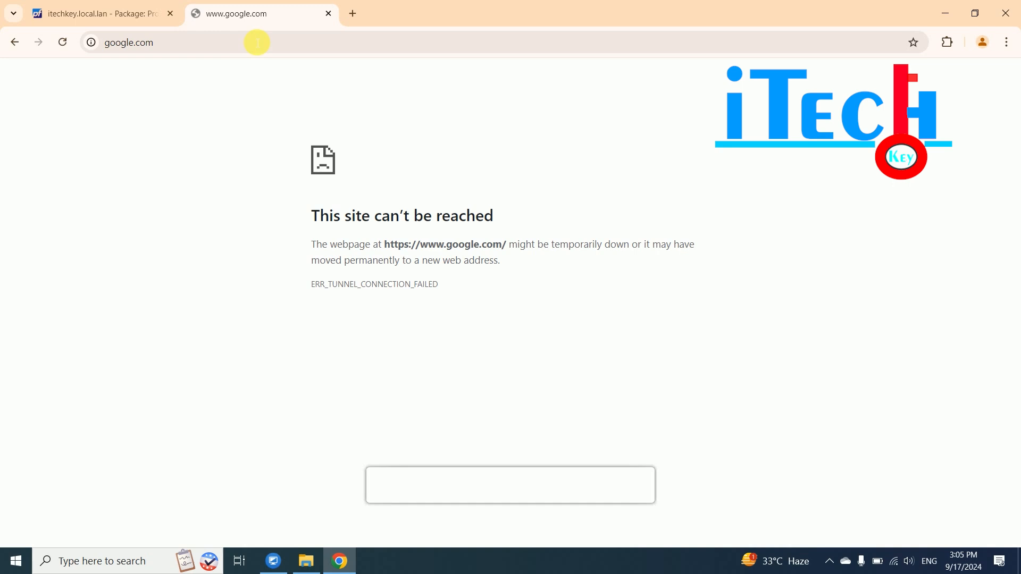
{"action": "left_click", "coordinate": [109, 42]}
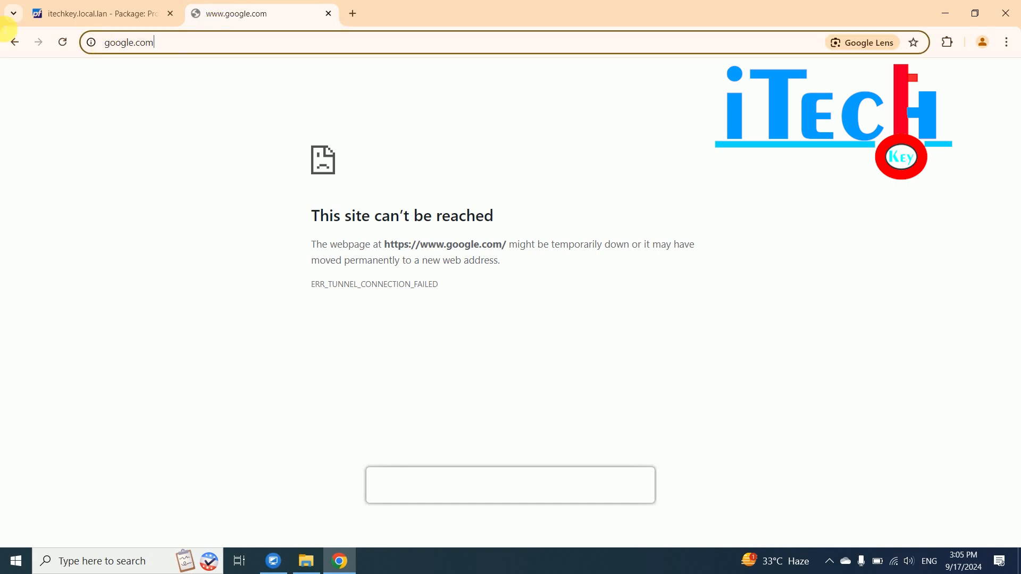
{"action": "type", "text": "facebb"}
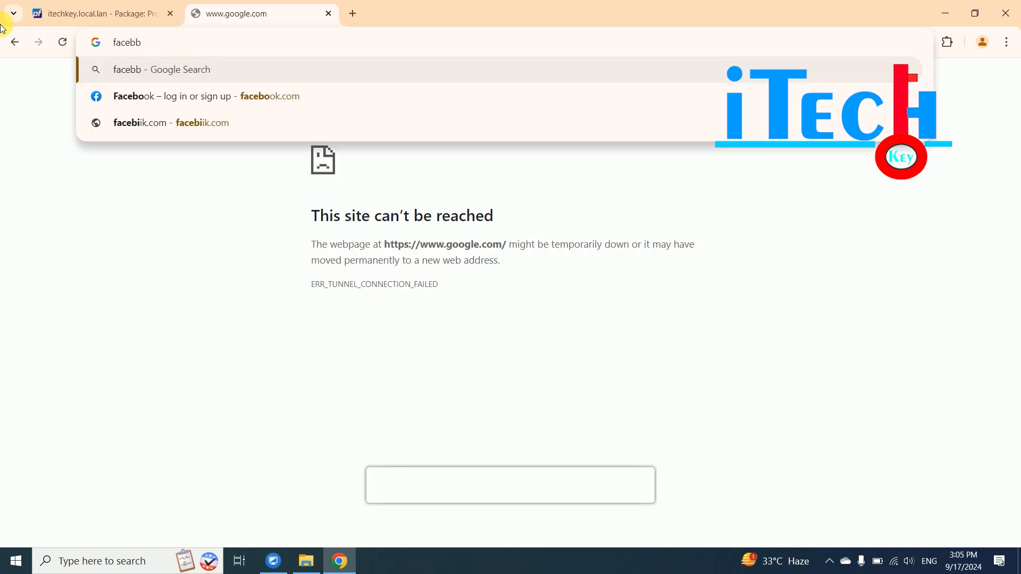
{"action": "key", "text": "BackSpace"}
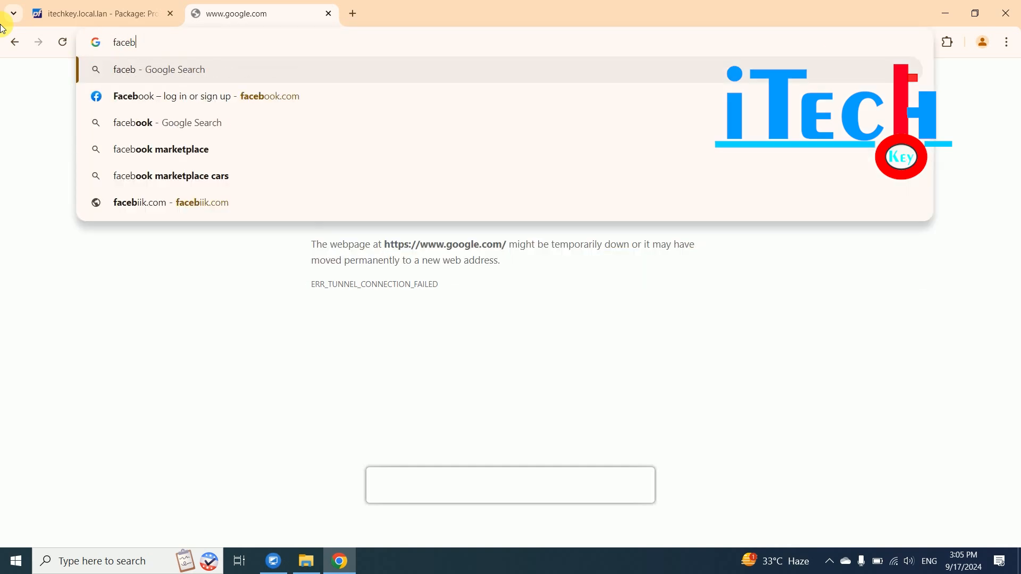
{"action": "type", "text": "ook.com"}
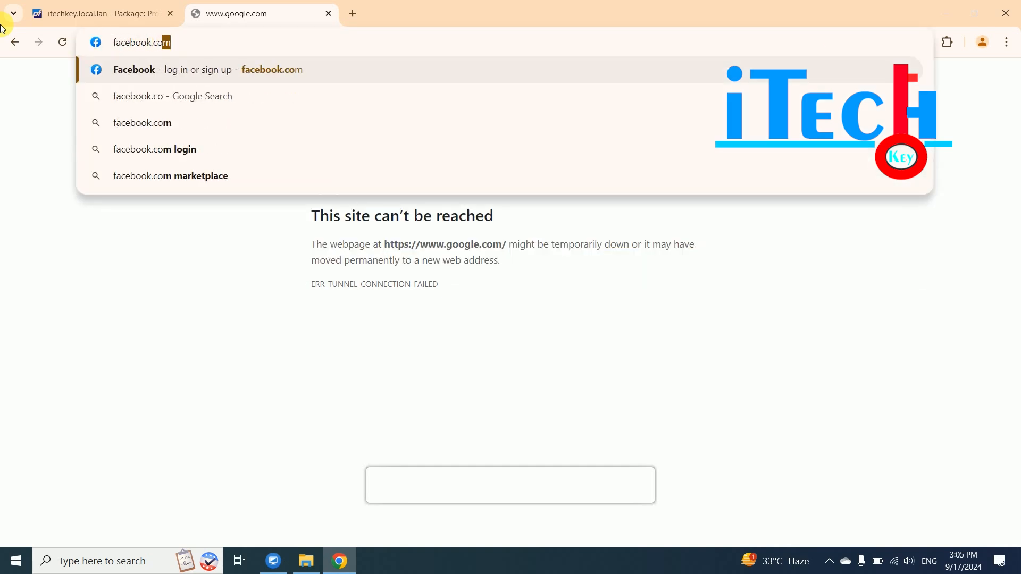
{"action": "key", "text": "Return"}
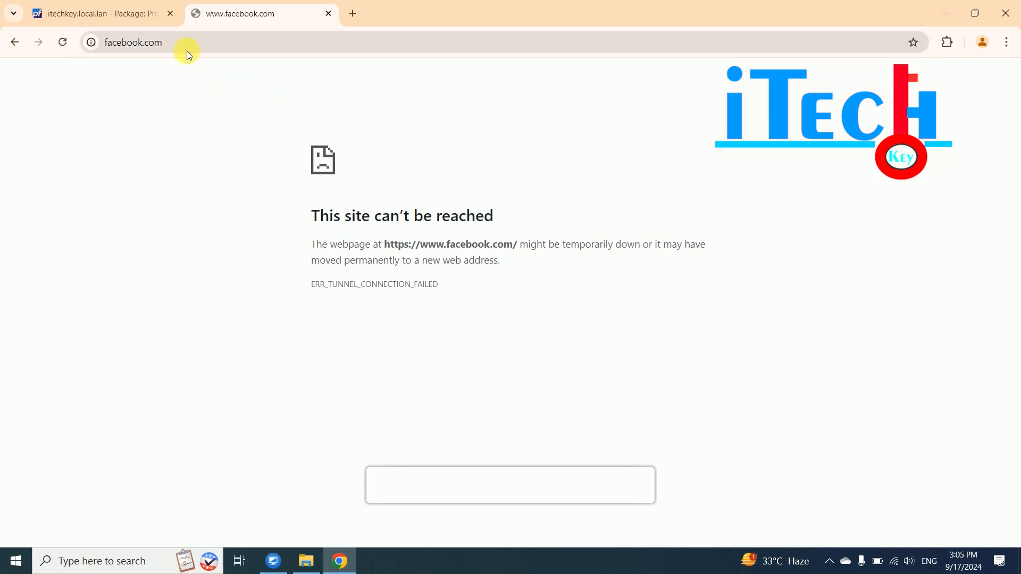
{"action": "left_click", "coordinate": [99, 46]}
{"action": "type", "text": "you"}
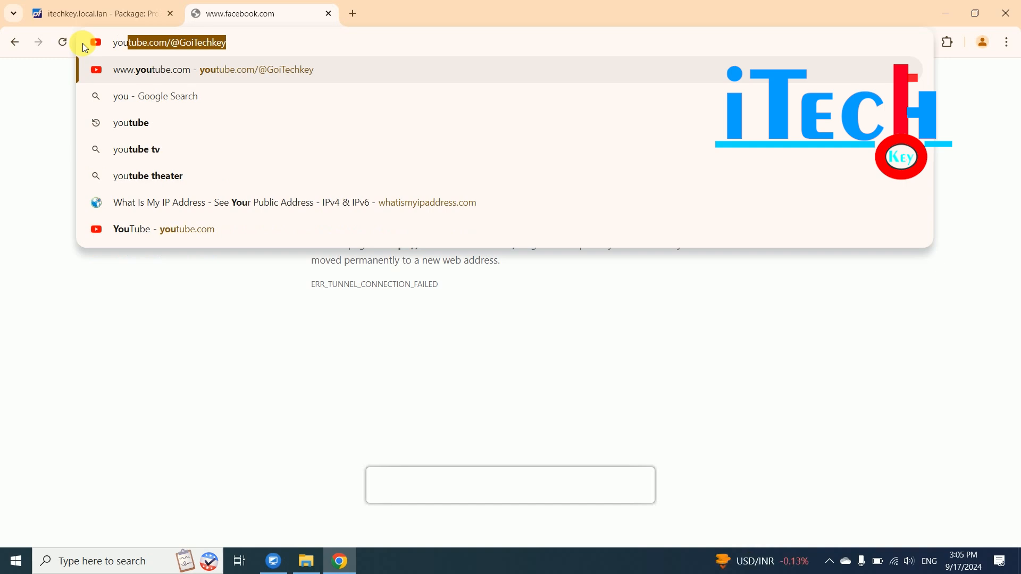
{"action": "key", "text": "Return"}
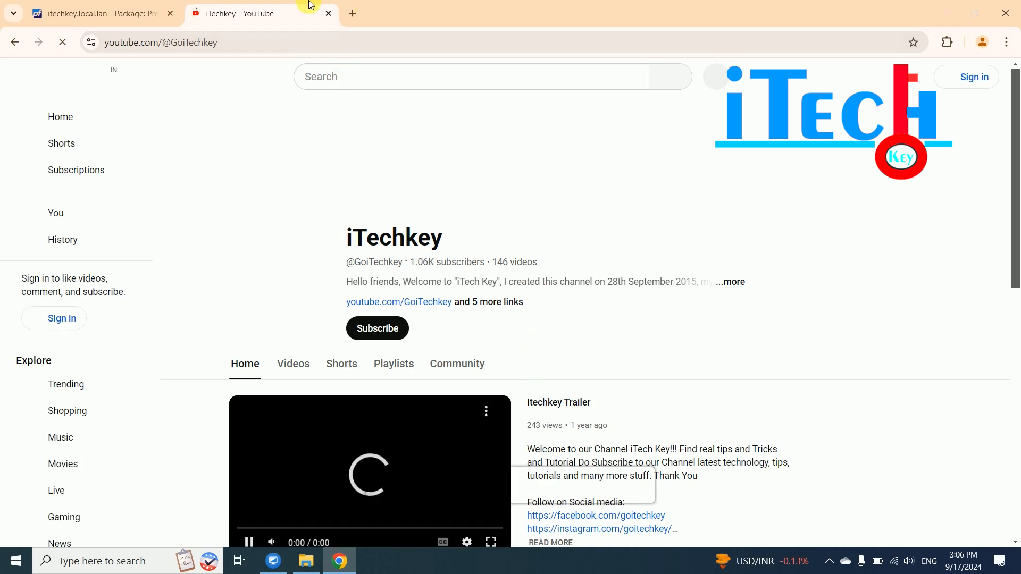
- Delete google.com from the Squid Blacklist, leaving only facebook.com, and save the ACLs
{"action": "left_click", "coordinate": [112, 16]}
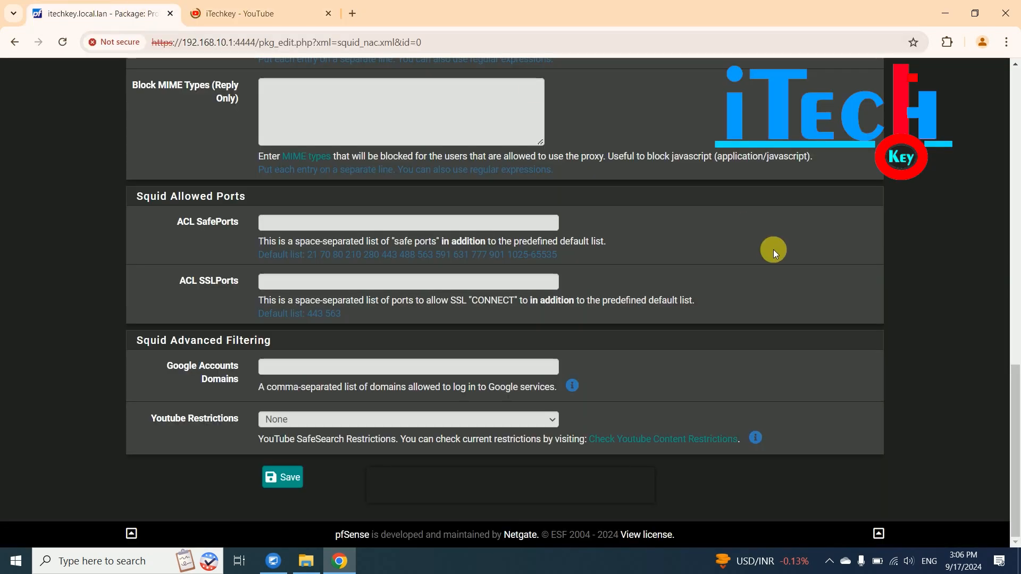
{"action": "scroll", "coordinate": [1016, 367], "scroll_direction": "up", "scroll_amount": 1}
{"action": "scroll", "coordinate": [1016, 367], "scroll_direction": "up", "scroll_amount": 7}
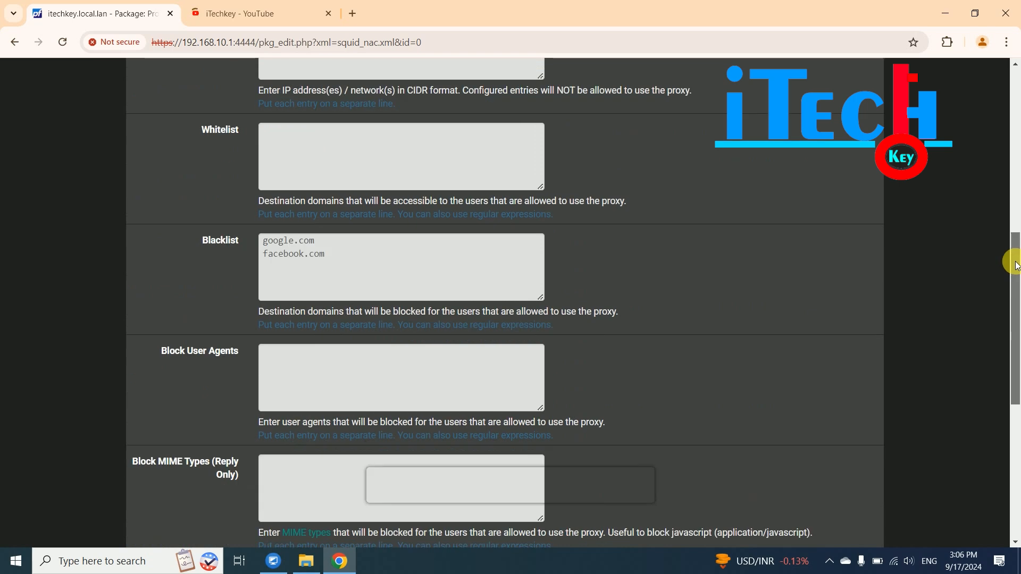
{"action": "left_click_drag", "start_coordinate": [321, 292], "coordinate": [172, 279]}
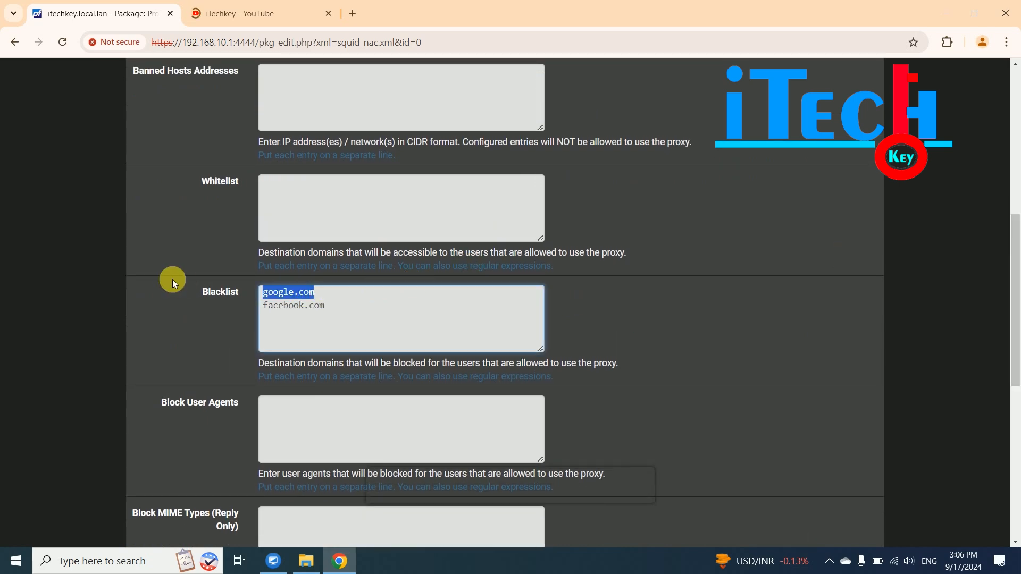
{"action": "key", "text": "BackSpace"}
{"action": "key", "text": "Delete"}
{"action": "scroll", "coordinate": [923, 271], "scroll_direction": "up", "scroll_amount": 2}
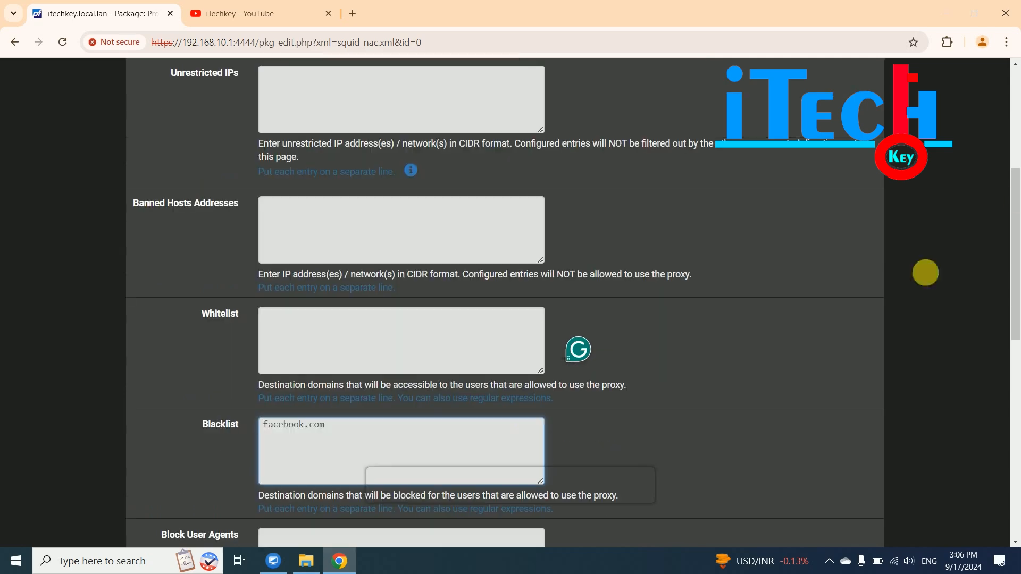
{"action": "left_click_drag", "start_coordinate": [1014, 189], "coordinate": [1017, 407]}
{"action": "left_click", "coordinate": [285, 477]}
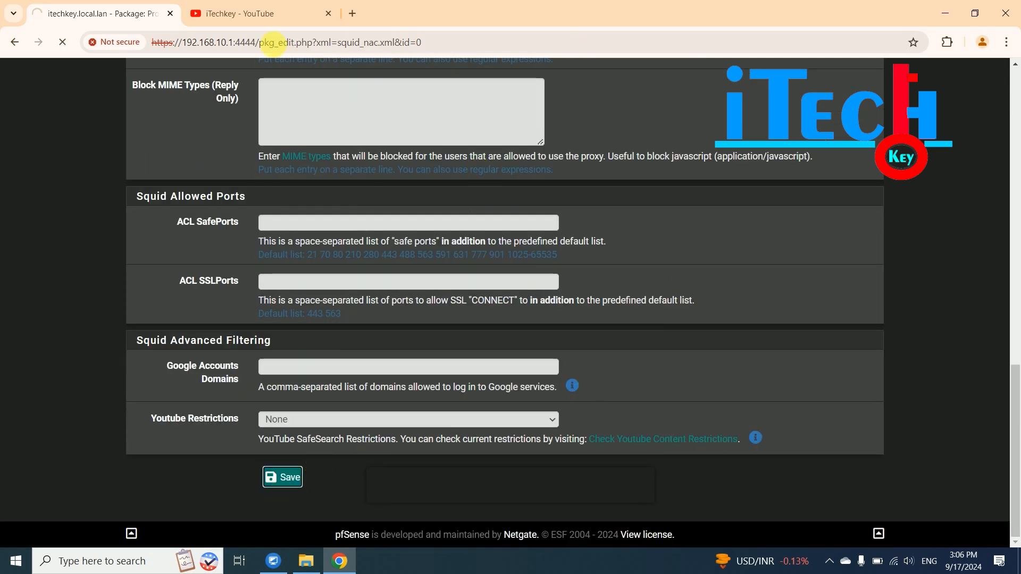
{"action": "left_click", "coordinate": [296, 14]}
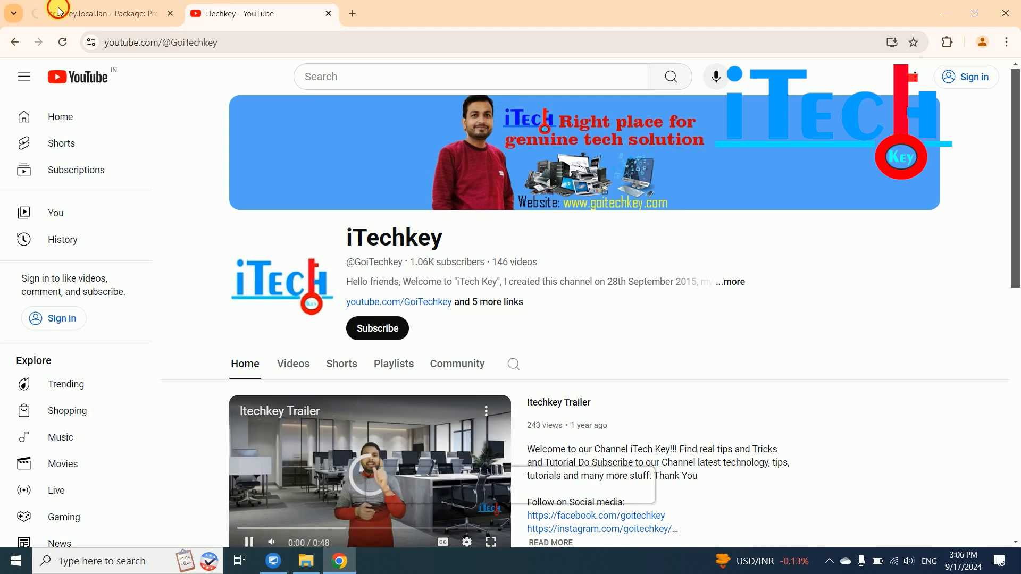
- Load google.com in the YouTube tab to confirm it now opens, then go back to pfSense
{"action": "left_click", "coordinate": [32, 10]}
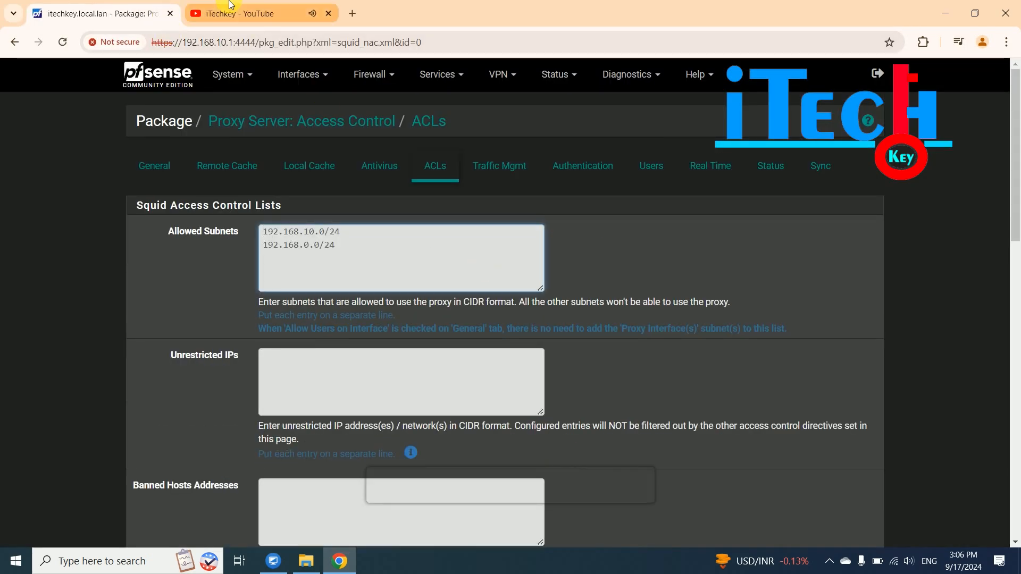
{"action": "left_click", "coordinate": [205, 7]}
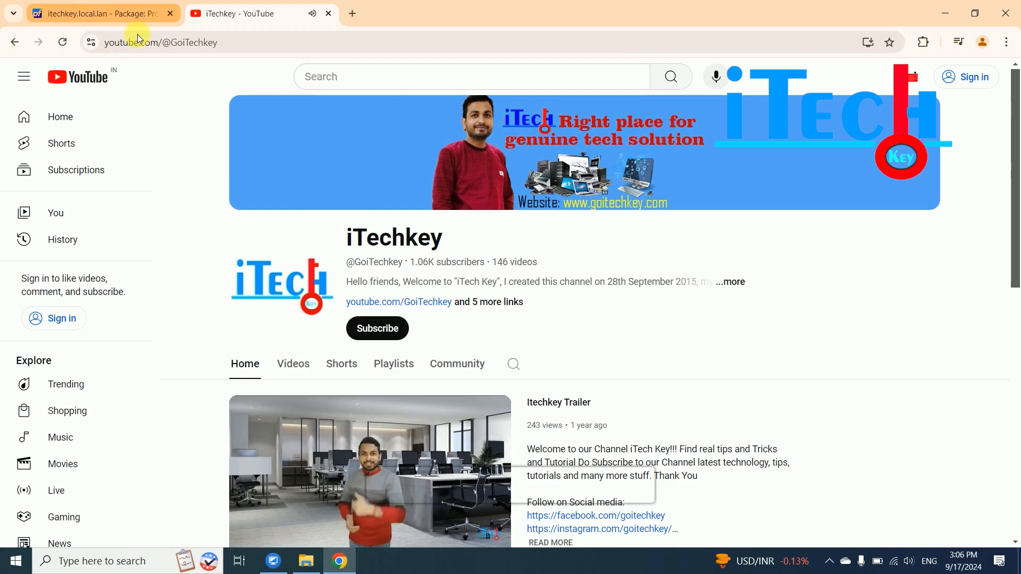
{"action": "left_click", "coordinate": [136, 13]}
{"action": "left_click", "coordinate": [263, 17]}
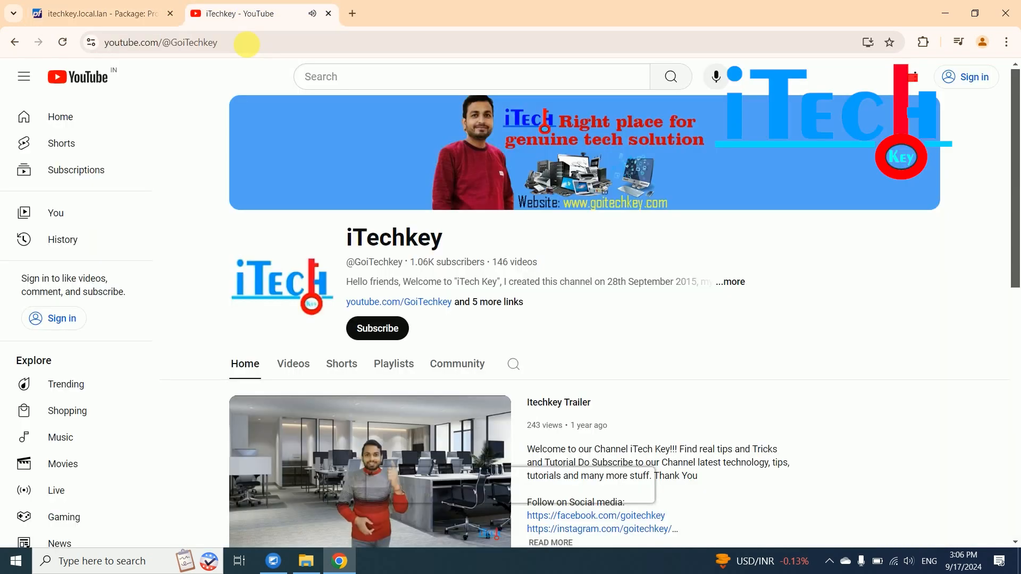
{"action": "left_click", "coordinate": [251, 42]}
{"action": "type", "text": "goo"}
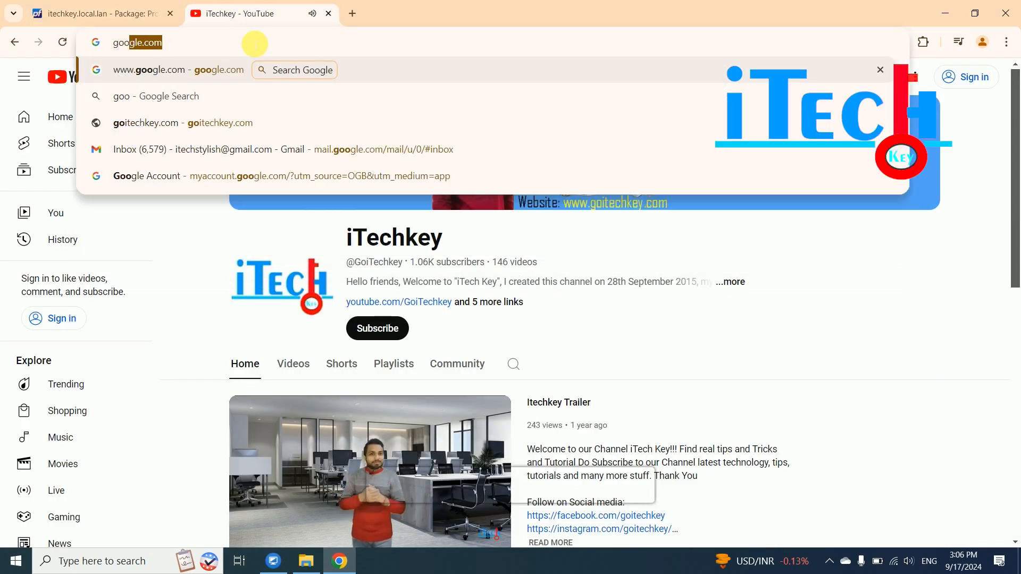
{"action": "type", "text": "gle.com"}
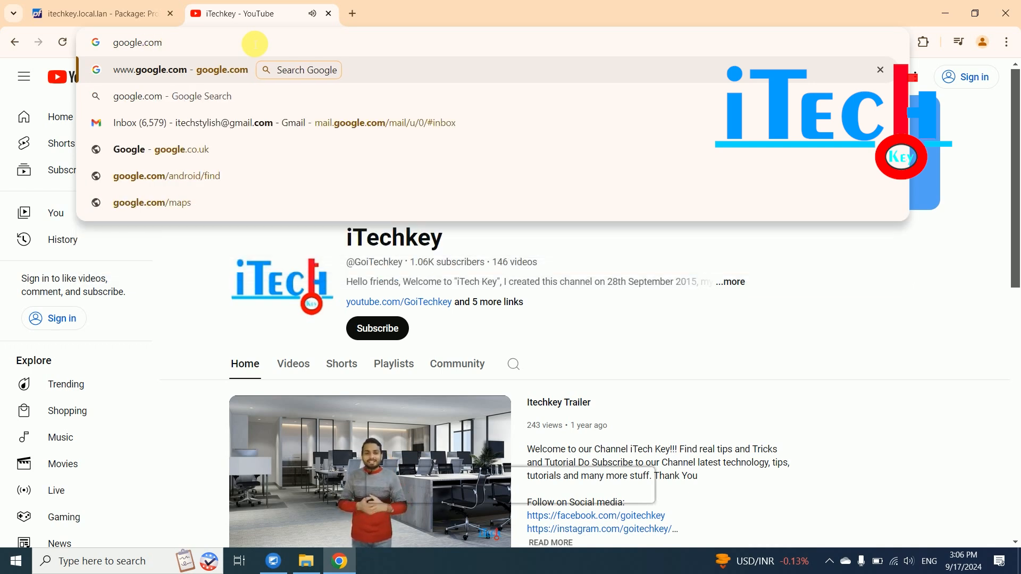
{"action": "key", "text": "Return"}
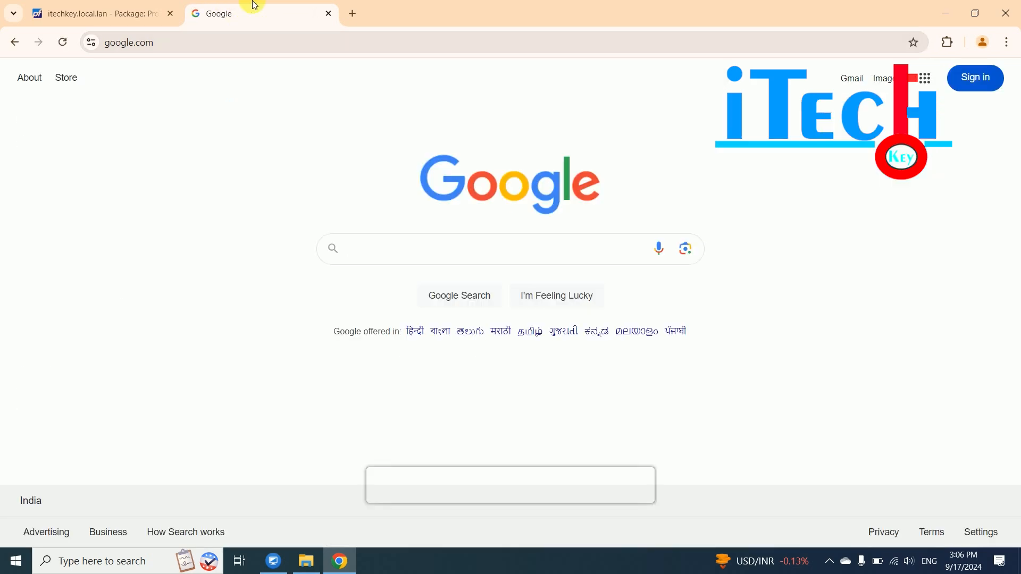
{"action": "left_click", "coordinate": [69, 13]}
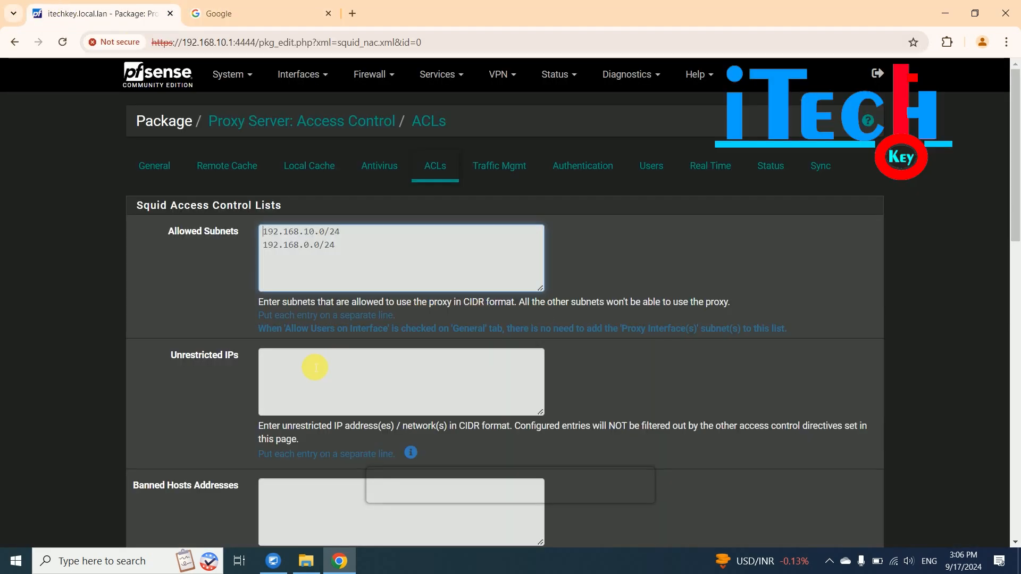
- Replace the facebook.com Blacklist entry with the regular expression .* and save
{"action": "scroll", "coordinate": [315, 367], "scroll_direction": "down", "scroll_amount": 3}
{"action": "scroll", "coordinate": [1015, 297], "scroll_direction": "down", "scroll_amount": 2}
{"action": "scroll", "coordinate": [1014, 280], "scroll_direction": "down", "scroll_amount": 3}
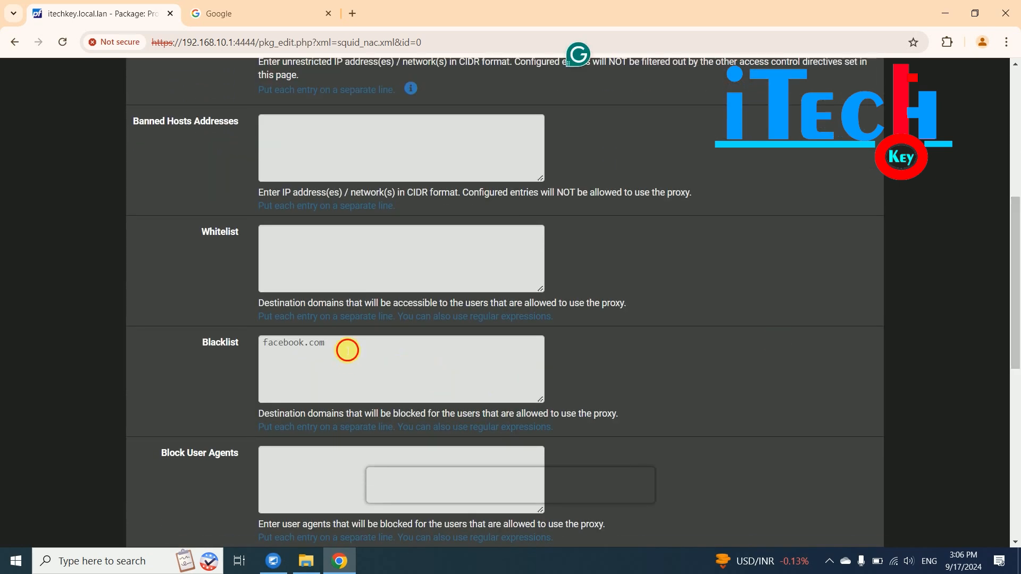
{"action": "left_click_drag", "start_coordinate": [348, 351], "coordinate": [197, 335]}
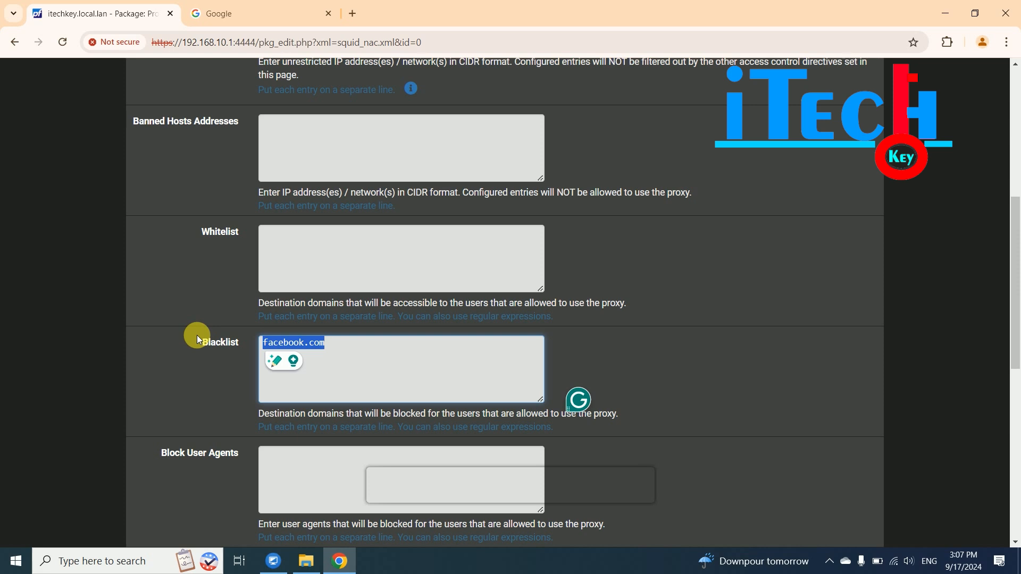
{"action": "type", "text": "*"}
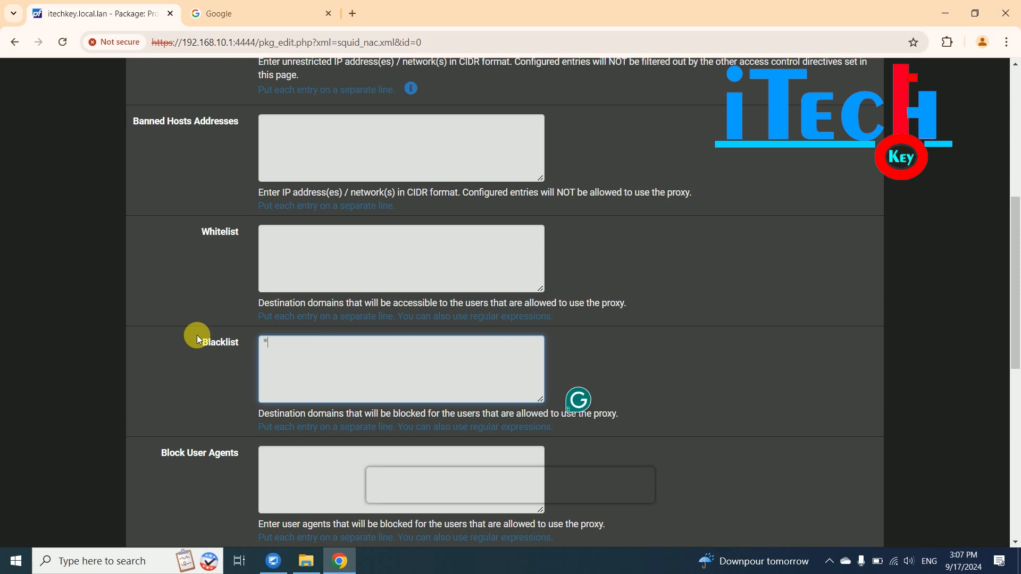
{"action": "key", "text": "BackSpace"}
{"action": "type", "text": ".*"}
{"action": "left_click_drag", "start_coordinate": [1014, 259], "coordinate": [1017, 453]}
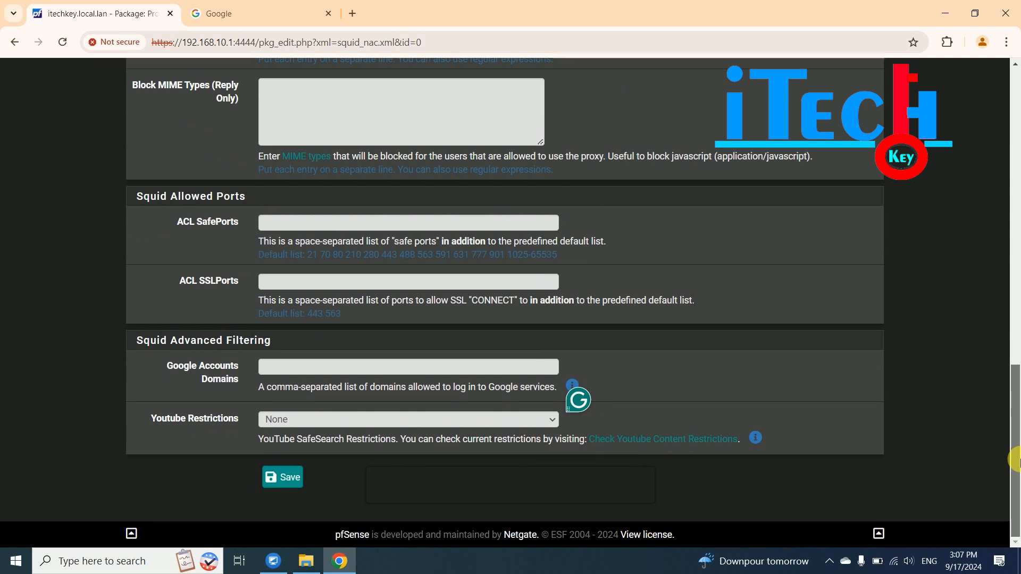
{"action": "left_click", "coordinate": [287, 478]}
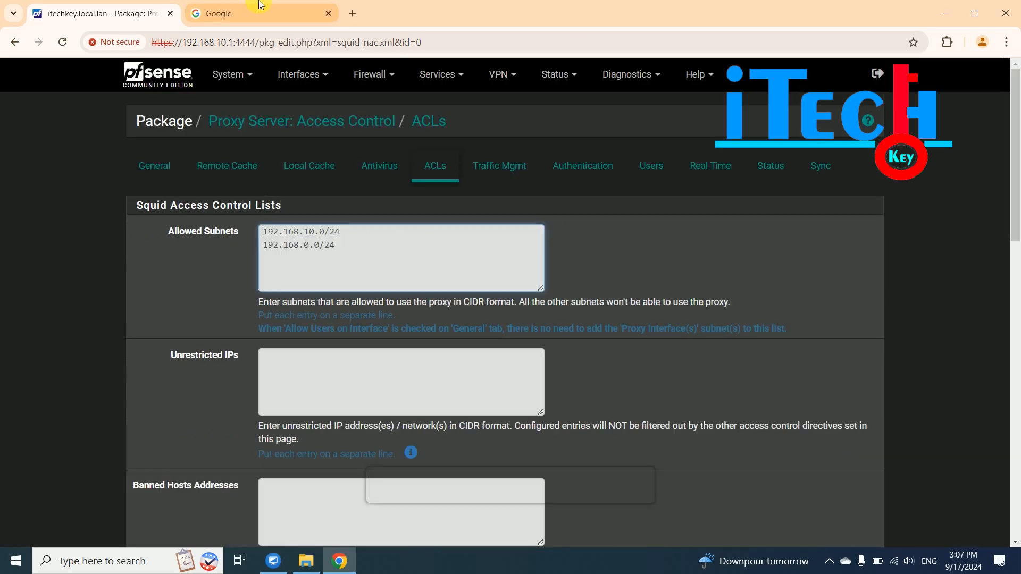
{"action": "left_click", "coordinate": [260, 6]}
{"action": "left_click", "coordinate": [286, 50]}
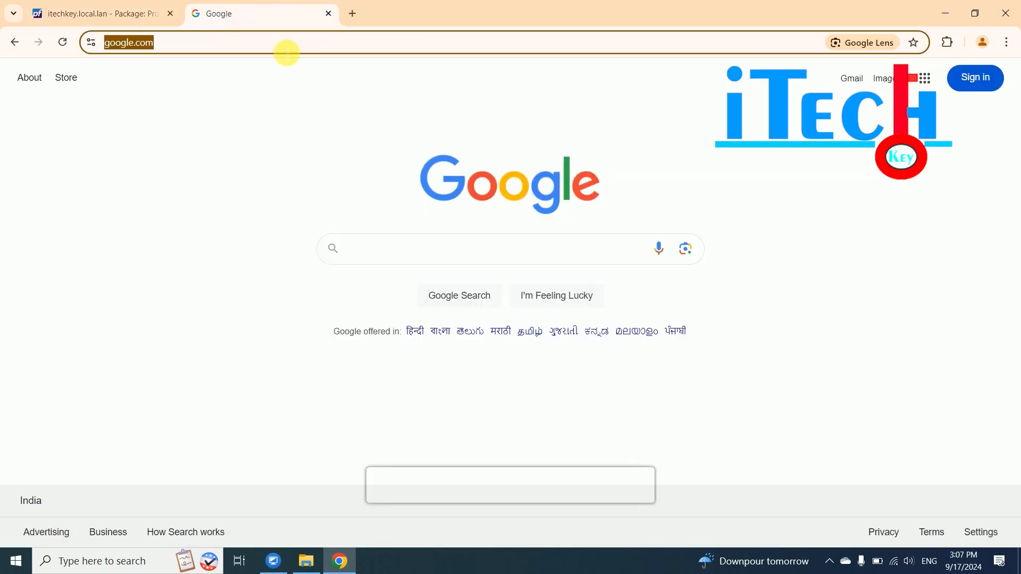
{"action": "type", "text": "facebook"}
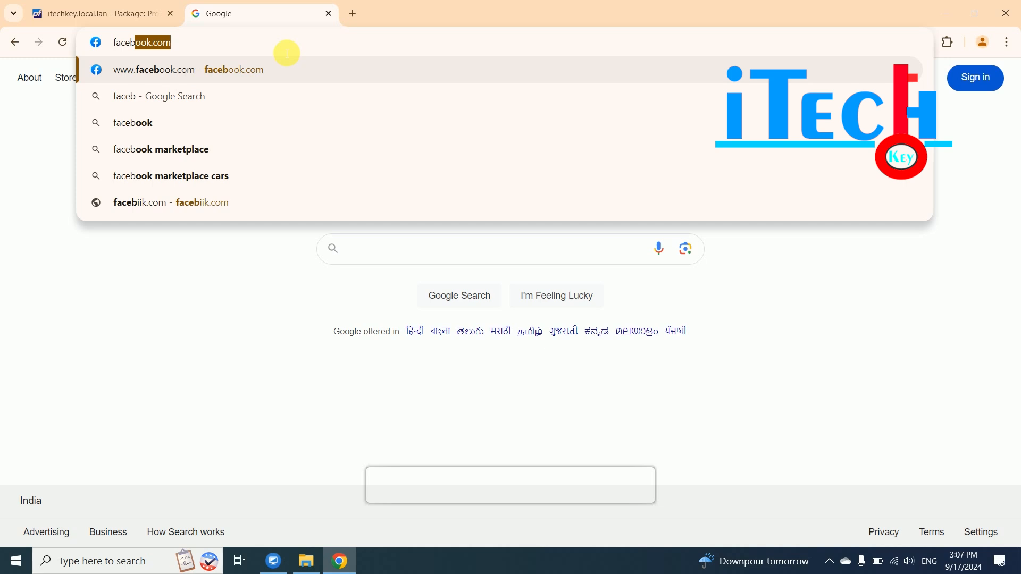
{"action": "key", "text": "Return"}
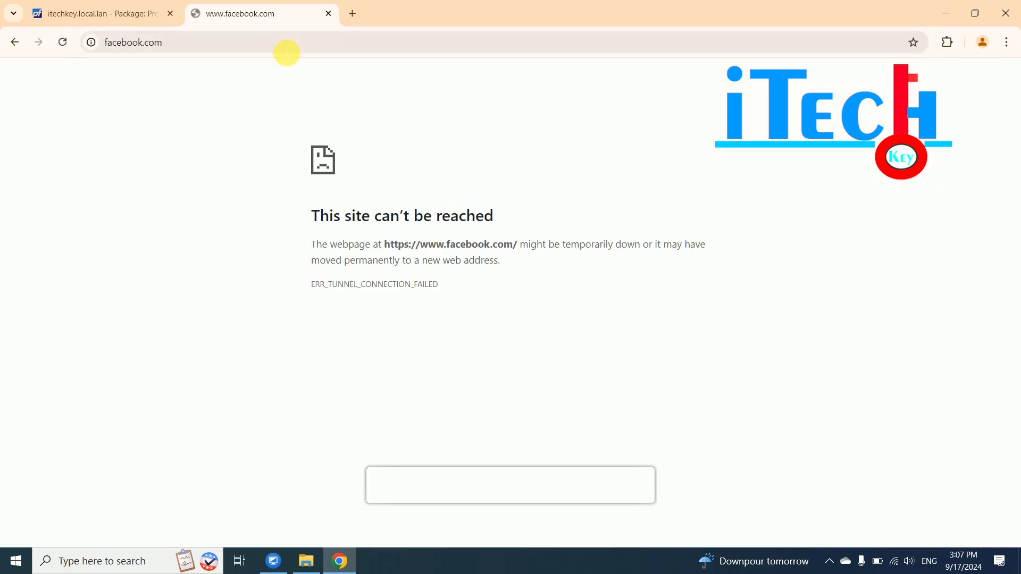
{"action": "left_click", "coordinate": [230, 50]}
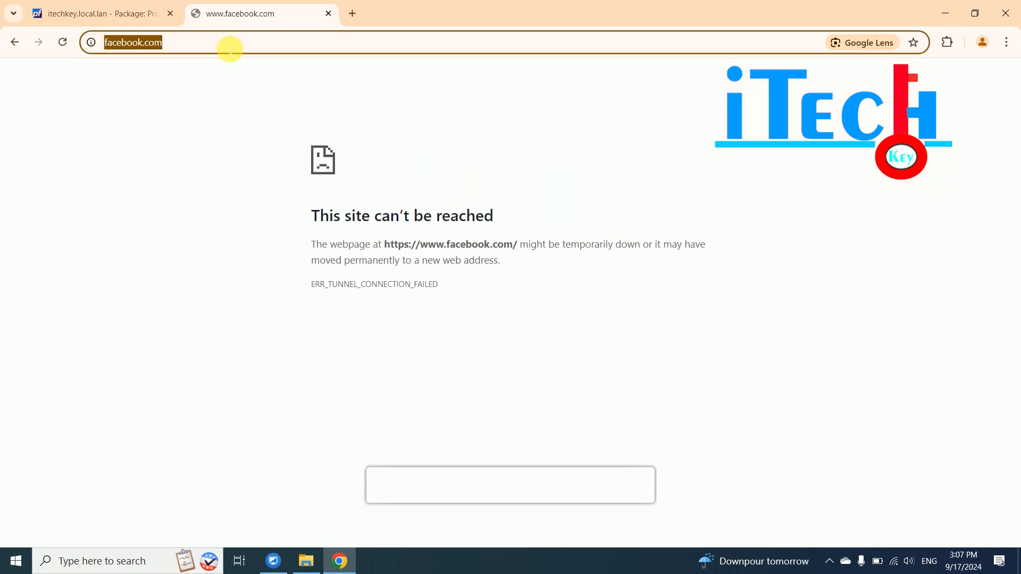
{"action": "type", "text": "you"}
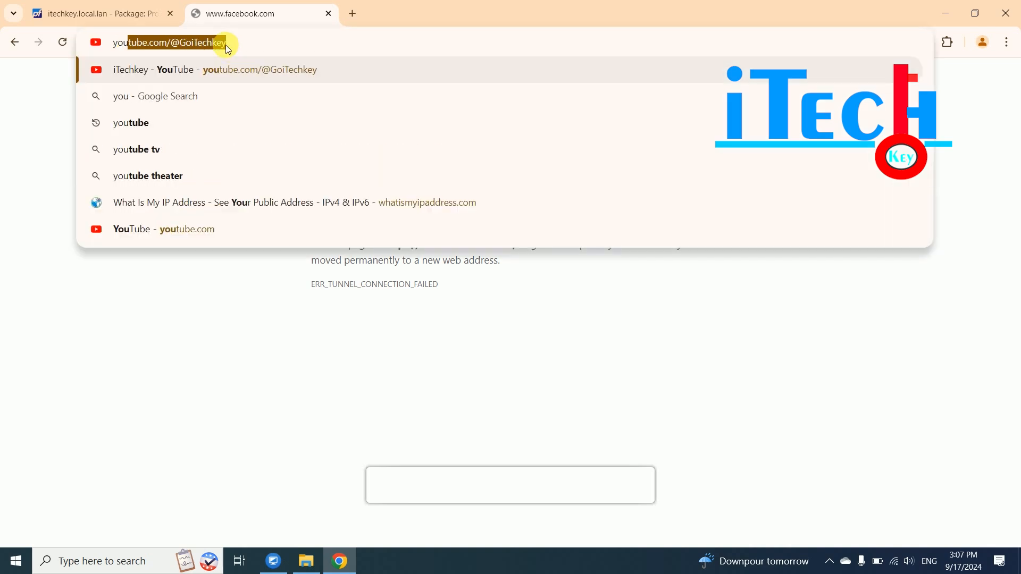
{"action": "key", "text": "Return"}
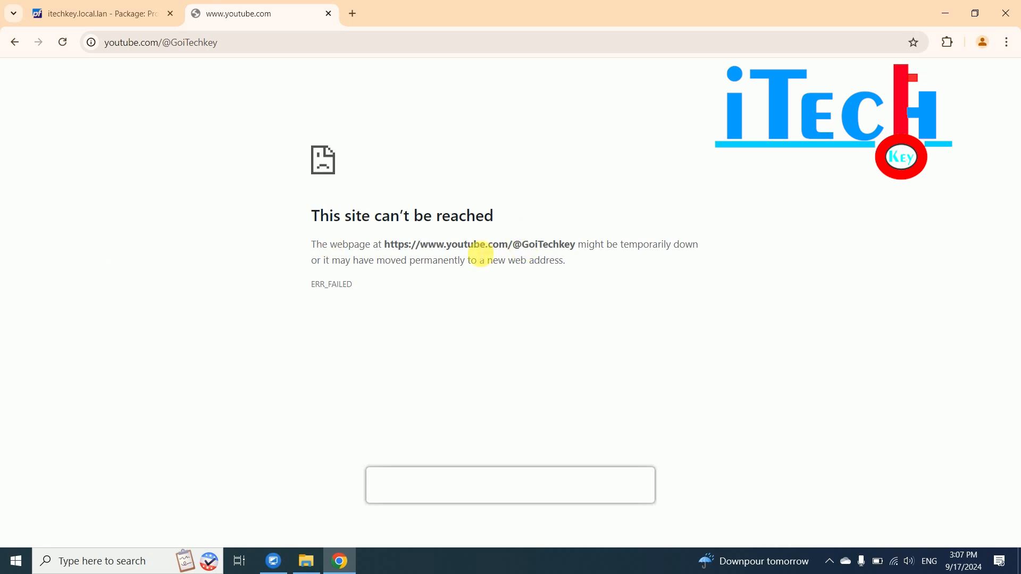
{"action": "left_click", "coordinate": [104, 12]}
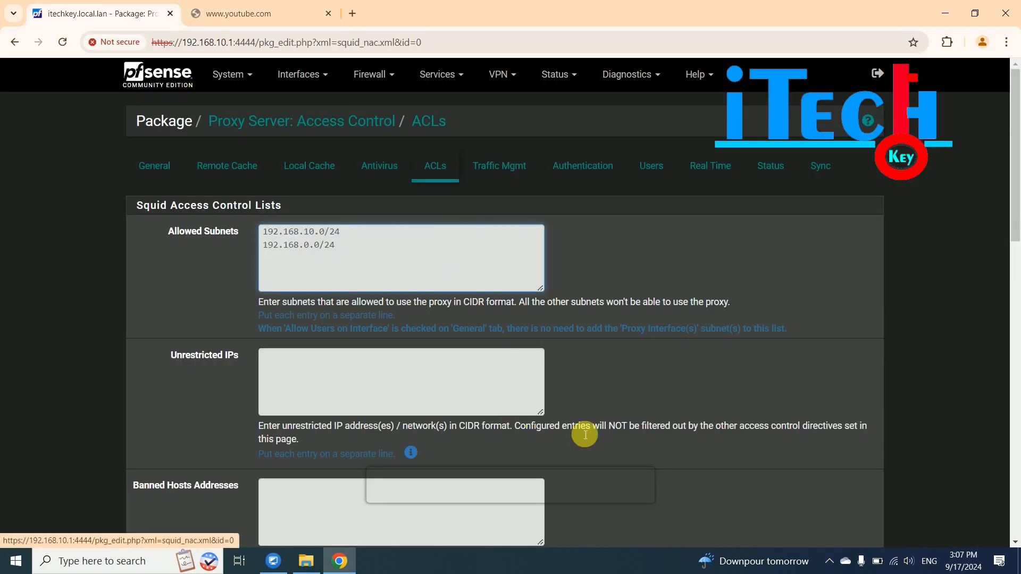
- Add google.com and 192.168.10.1:4444 on separate lines in the Whitelist and save
{"action": "scroll", "coordinate": [590, 430], "scroll_direction": "down", "scroll_amount": 2}
{"action": "left_click_drag", "start_coordinate": [1015, 251], "coordinate": [1005, 318]}
{"action": "left_click", "coordinate": [278, 292]}
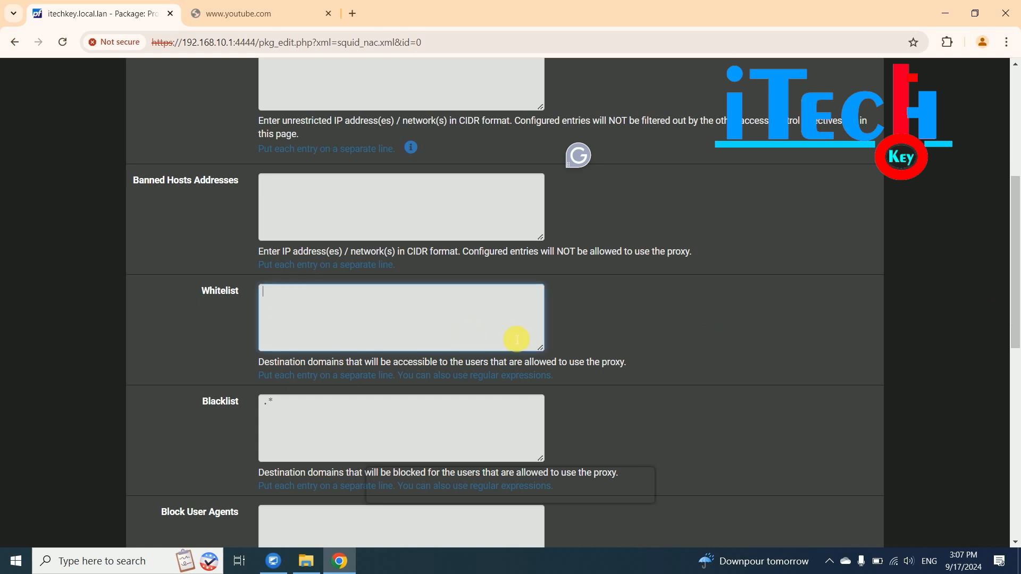
{"action": "type", "text": "g"}
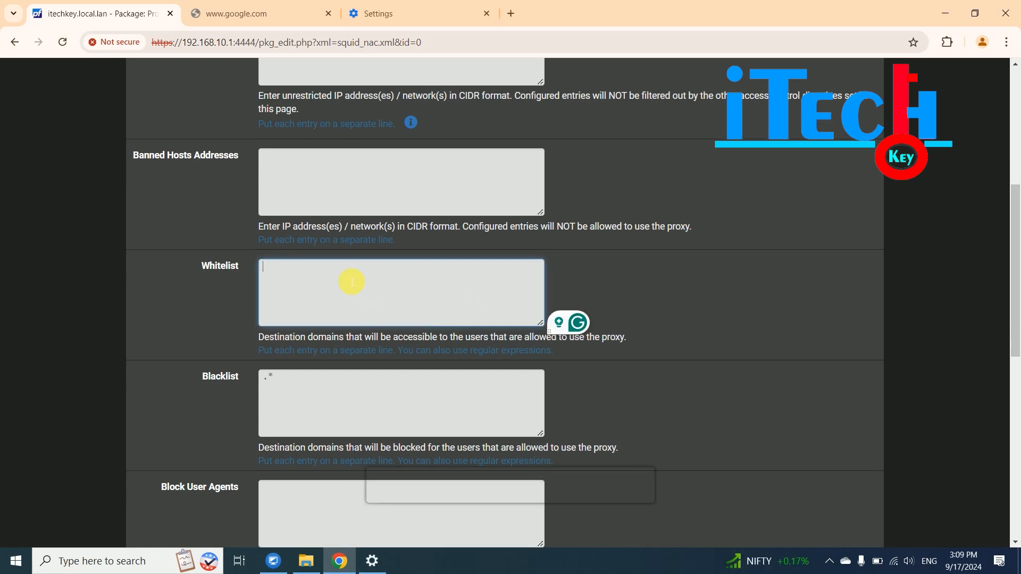
{"action": "type", "text": "google.com"}
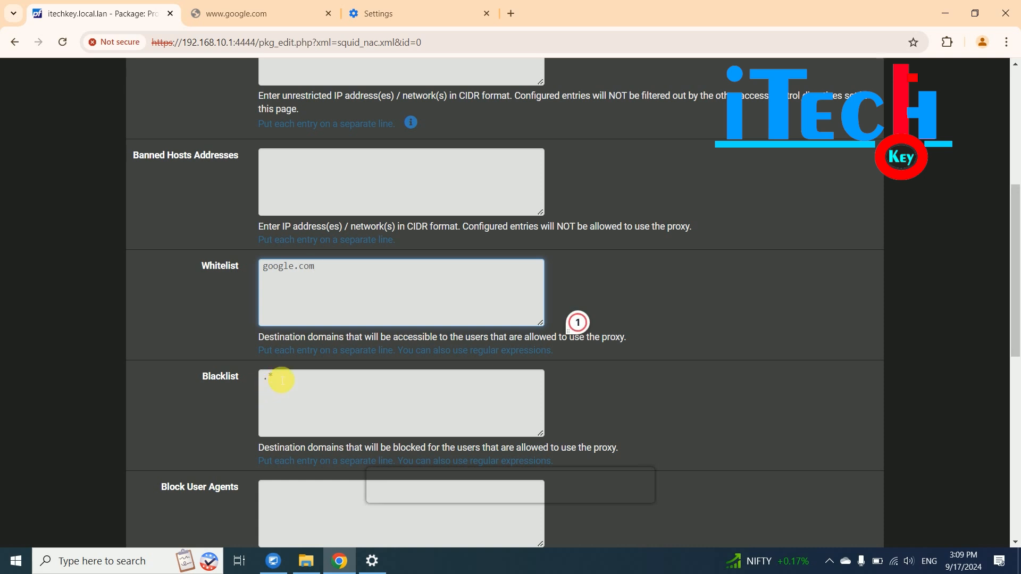
{"action": "left_click", "coordinate": [264, 267]}
{"action": "key", "text": "Return"}
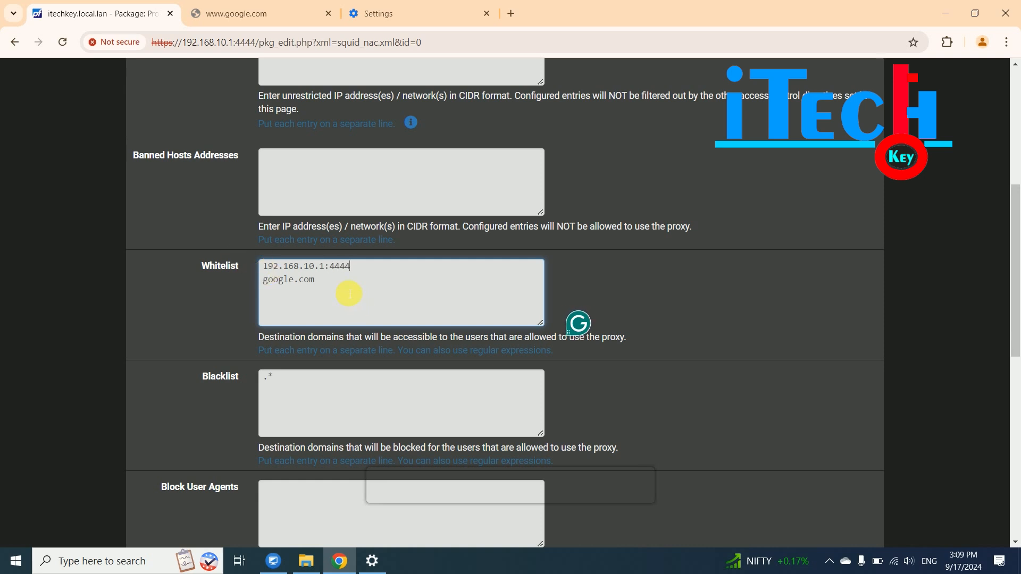
{"action": "left_click_drag", "start_coordinate": [381, 269], "coordinate": [212, 257]}
{"action": "scroll", "coordinate": [375, 314], "scroll_direction": "up", "scroll_amount": 2}
{"action": "scroll", "coordinate": [376, 316], "scroll_direction": "down", "scroll_amount": 2}
{"action": "left_click_drag", "start_coordinate": [1015, 285], "coordinate": [1017, 437]}
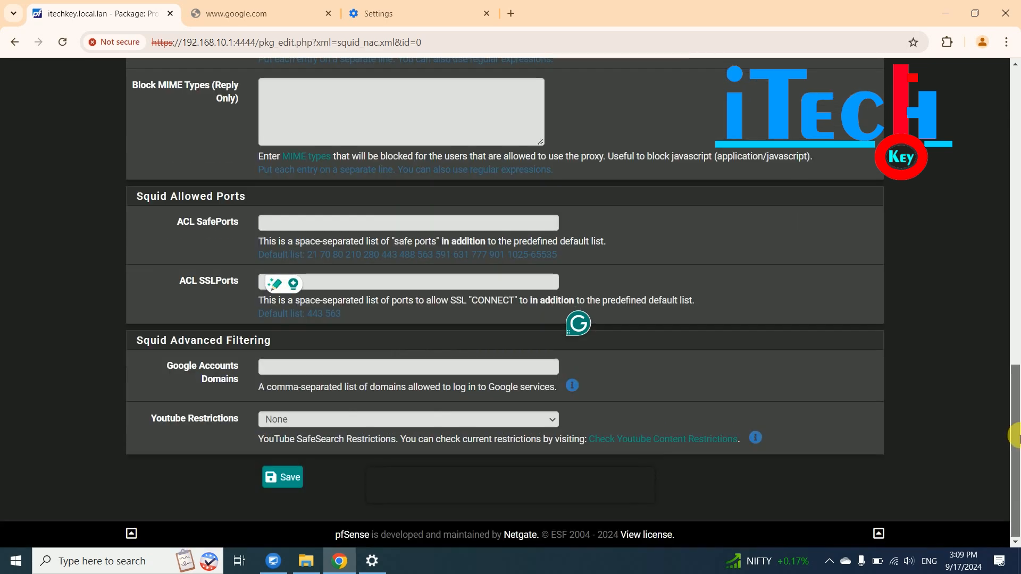
{"action": "left_click", "coordinate": [287, 481]}
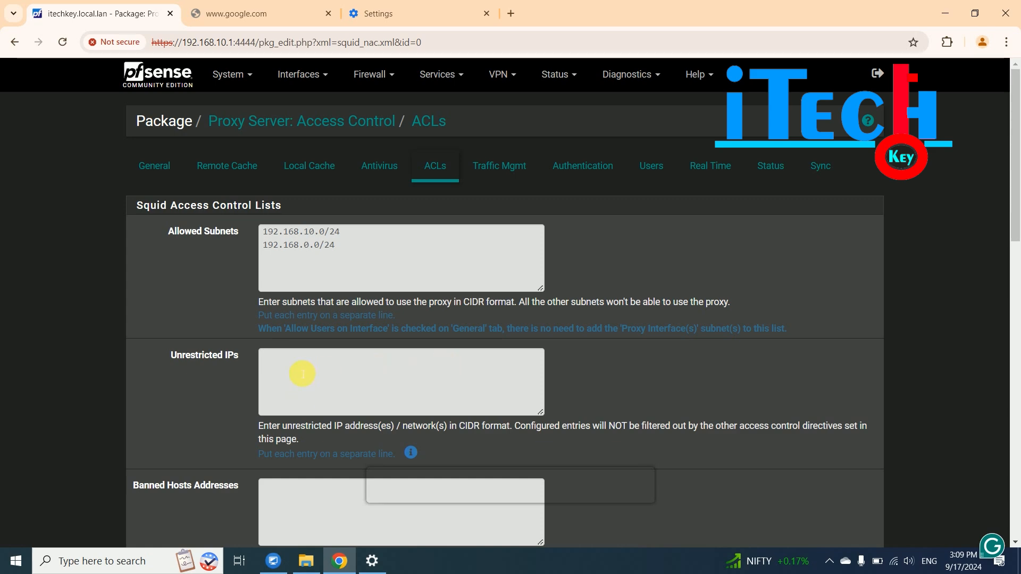
- Scroll back to the bottom of the ACLs form and save it again
{"action": "left_click_drag", "start_coordinate": [1015, 180], "coordinate": [1015, 278]}
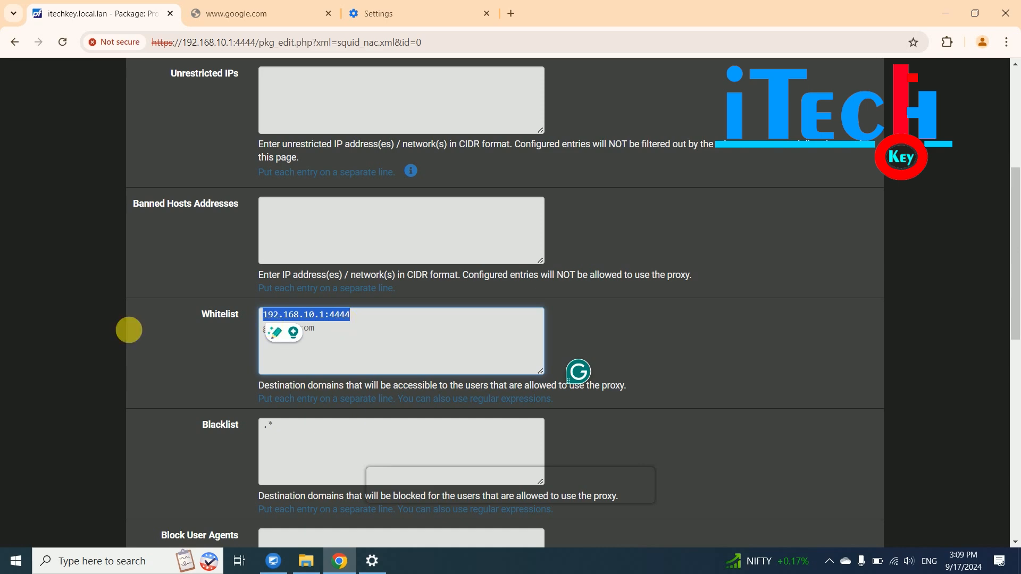
{"action": "left_click_drag", "start_coordinate": [1015, 338], "coordinate": [1016, 444]}
{"action": "scroll", "coordinate": [1016, 444], "scroll_direction": "down", "scroll_amount": 3}
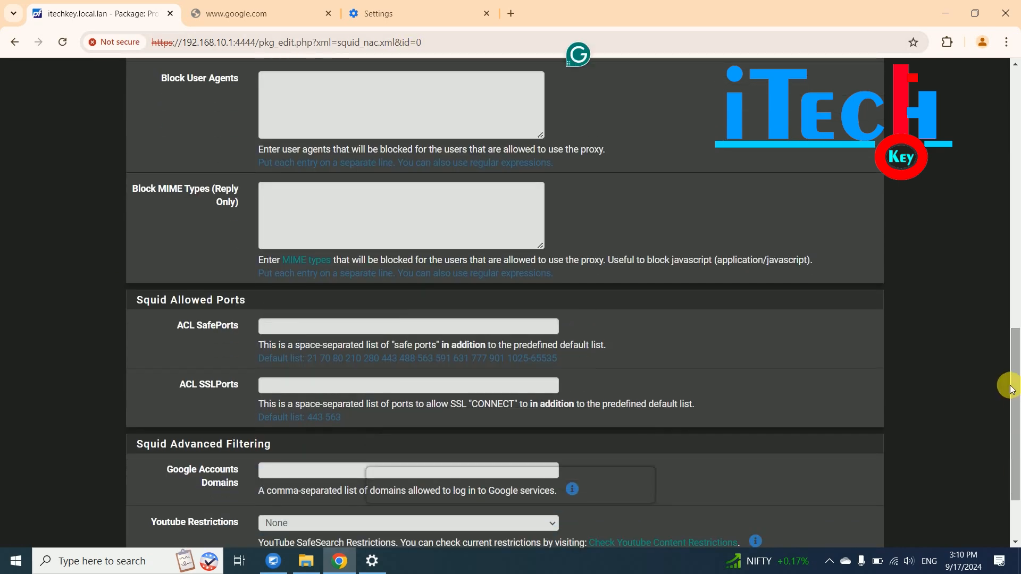
{"action": "scroll", "coordinate": [1013, 406], "scroll_direction": "down", "scroll_amount": 1}
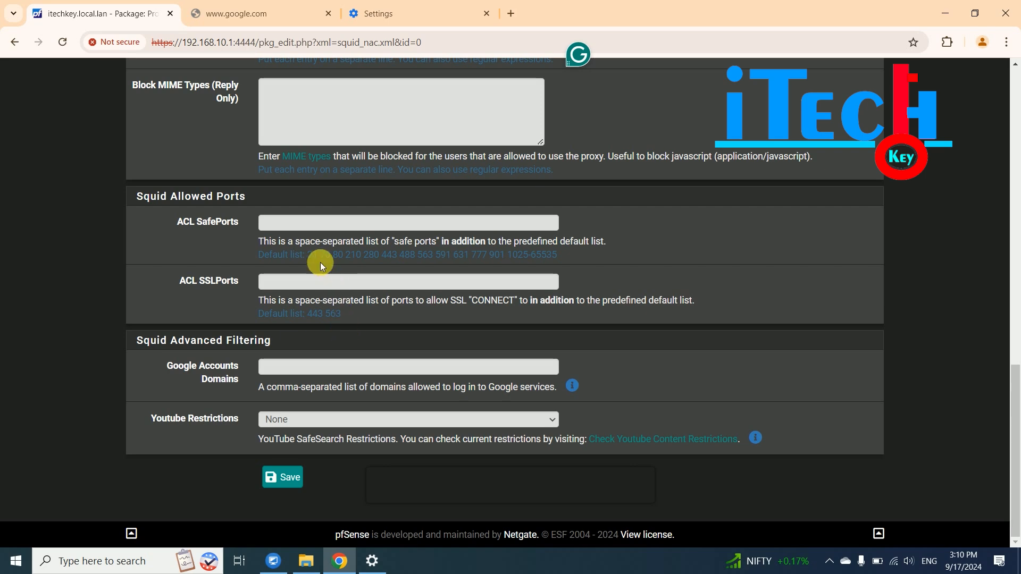
{"action": "left_click", "coordinate": [282, 477]}
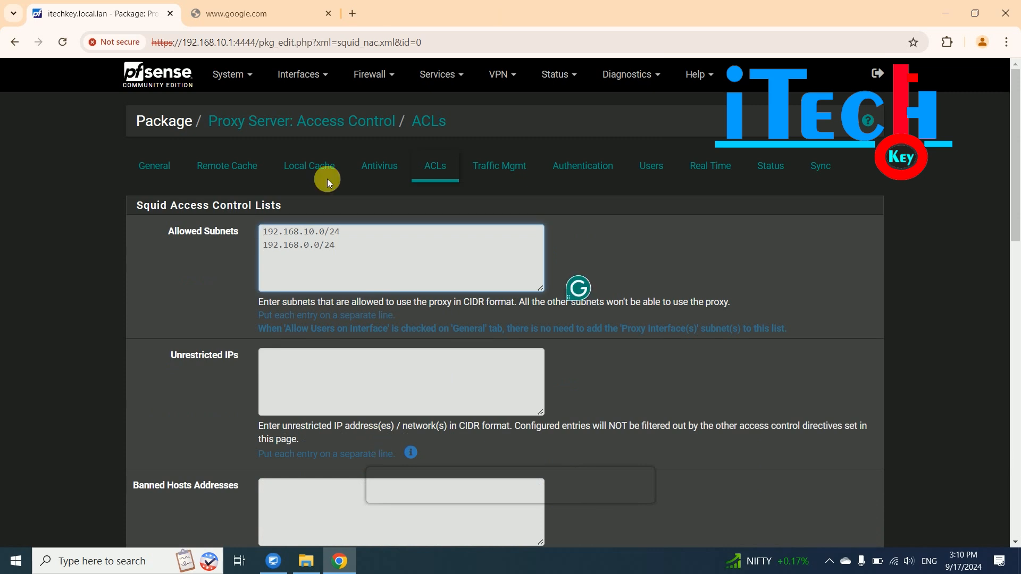
- Reload google.com, which now loads, then try facebook.com, which fails
{"action": "left_click", "coordinate": [245, 12]}
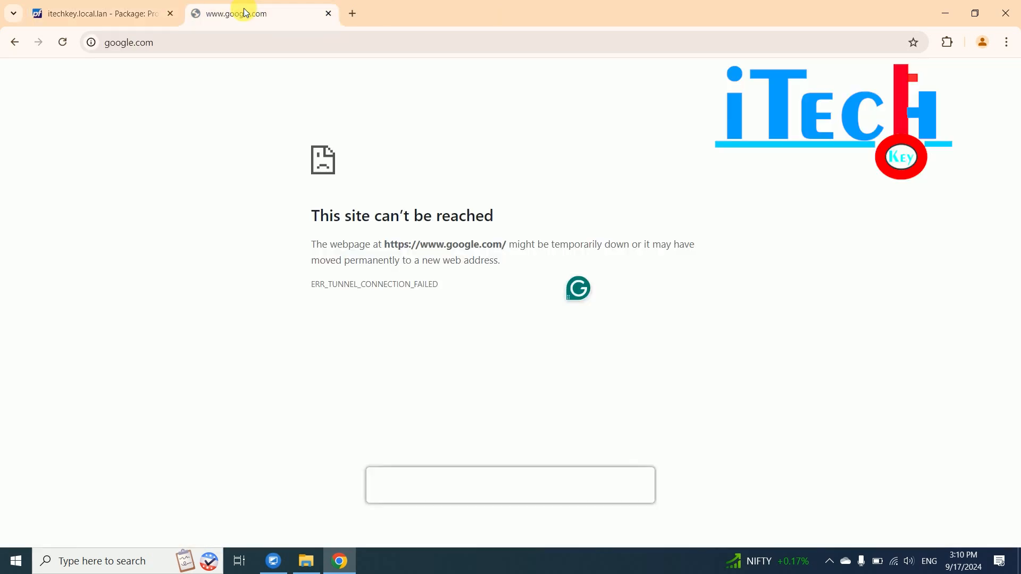
{"action": "left_click", "coordinate": [62, 42]}
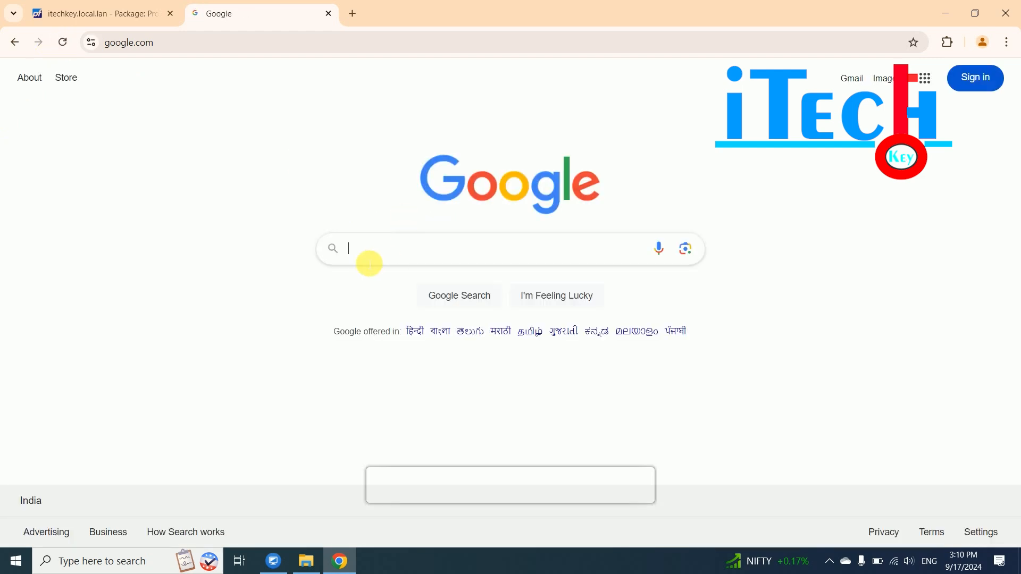
{"action": "left_click", "coordinate": [224, 42]}
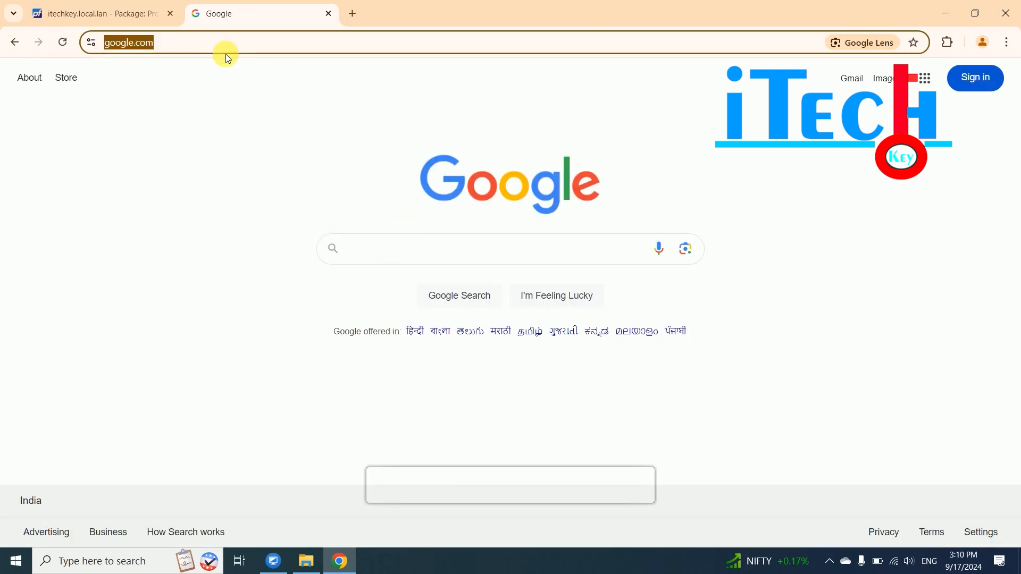
{"action": "type", "text": "facebook.com"}
{"action": "key", "text": "Return"}
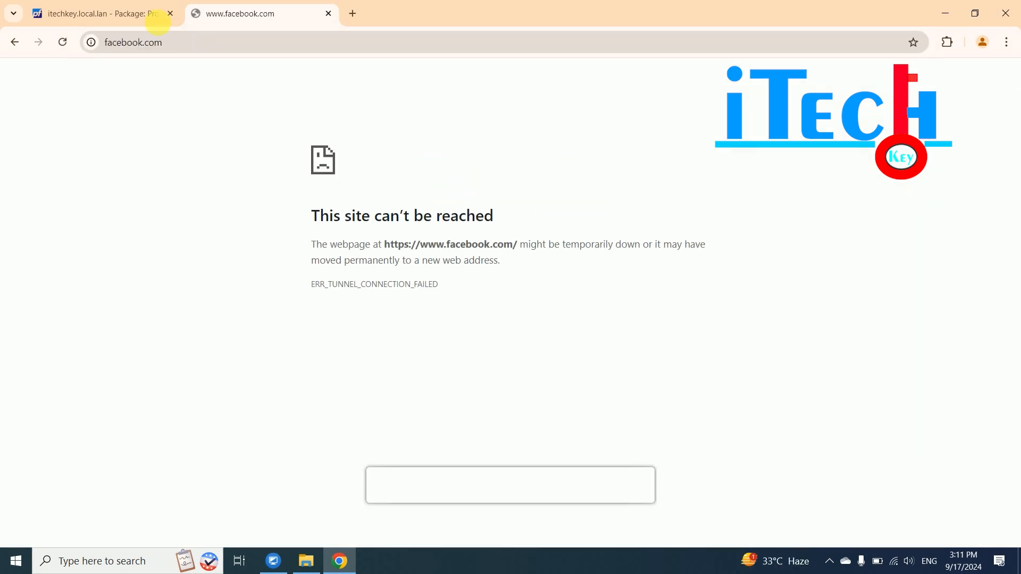
- Try the suggested YouTube channel address, which fails, then go back to pfSense
{"action": "left_click", "coordinate": [145, 17]}
{"action": "left_click", "coordinate": [234, 12]}
{"action": "left_click", "coordinate": [208, 45]}
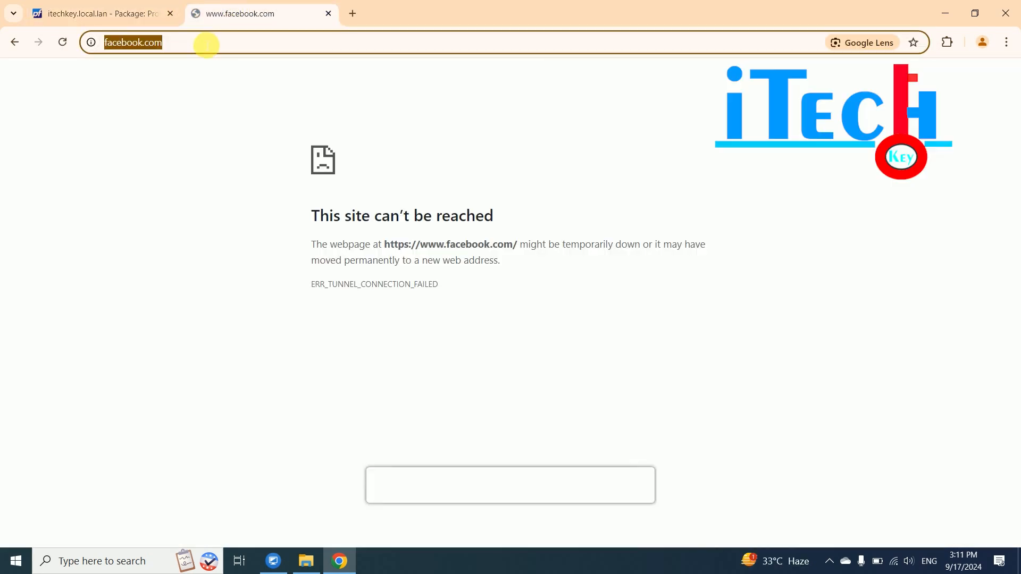
{"action": "type", "text": "youtube.com/@GoiTechkey"}
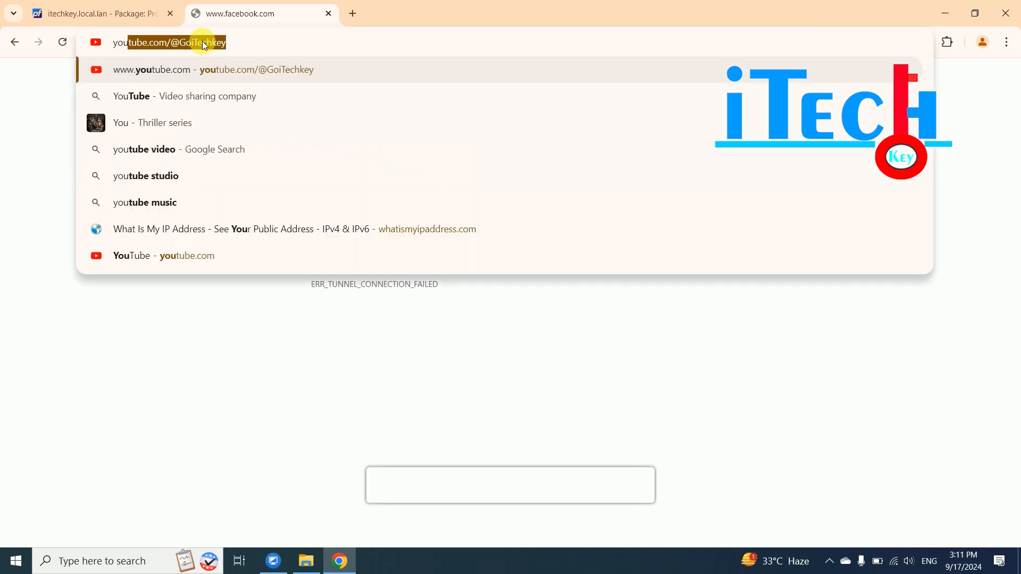
{"action": "key", "text": "Return"}
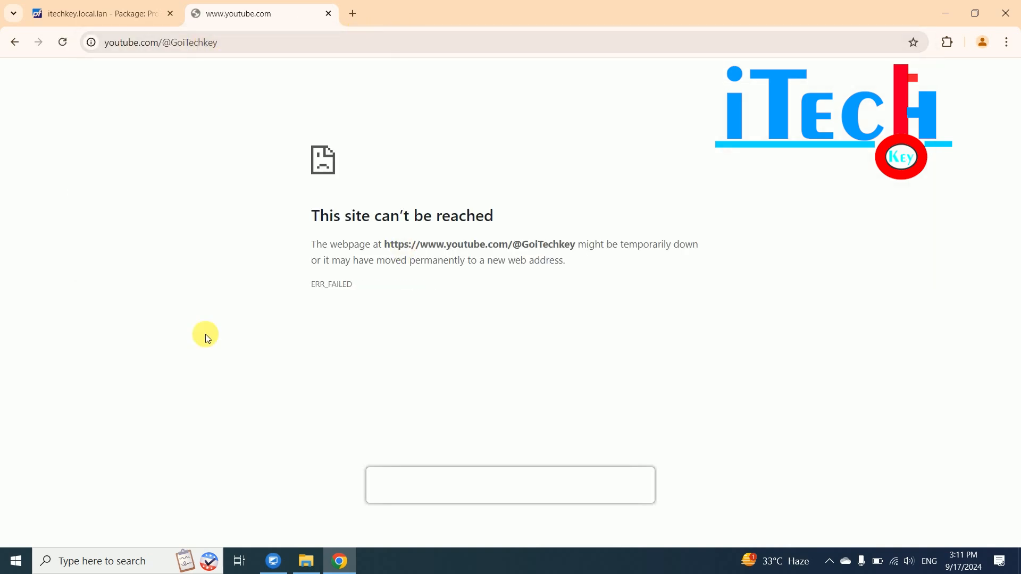
{"action": "left_click", "coordinate": [81, 16]}
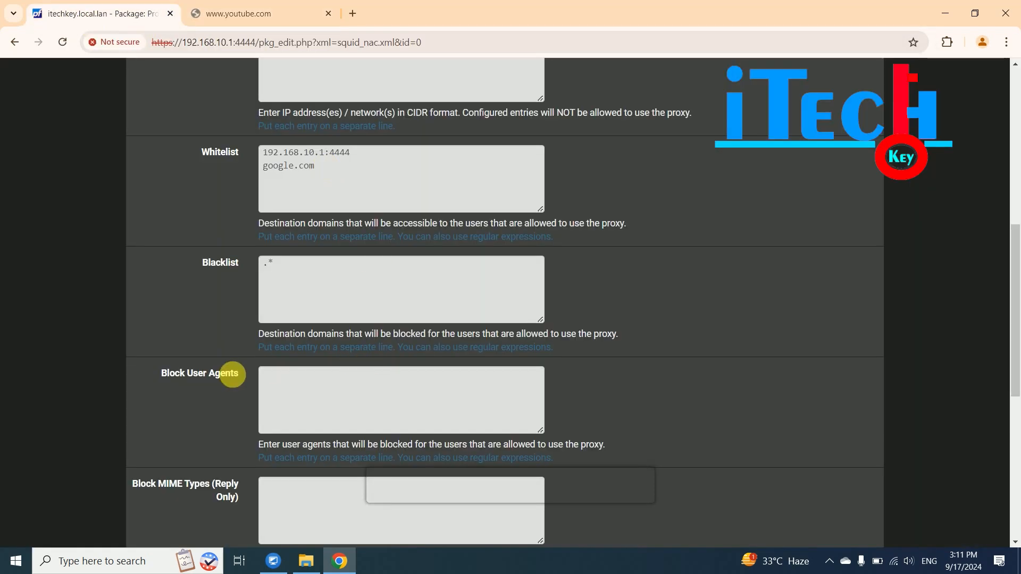
{"action": "left_click", "coordinate": [294, 277]}
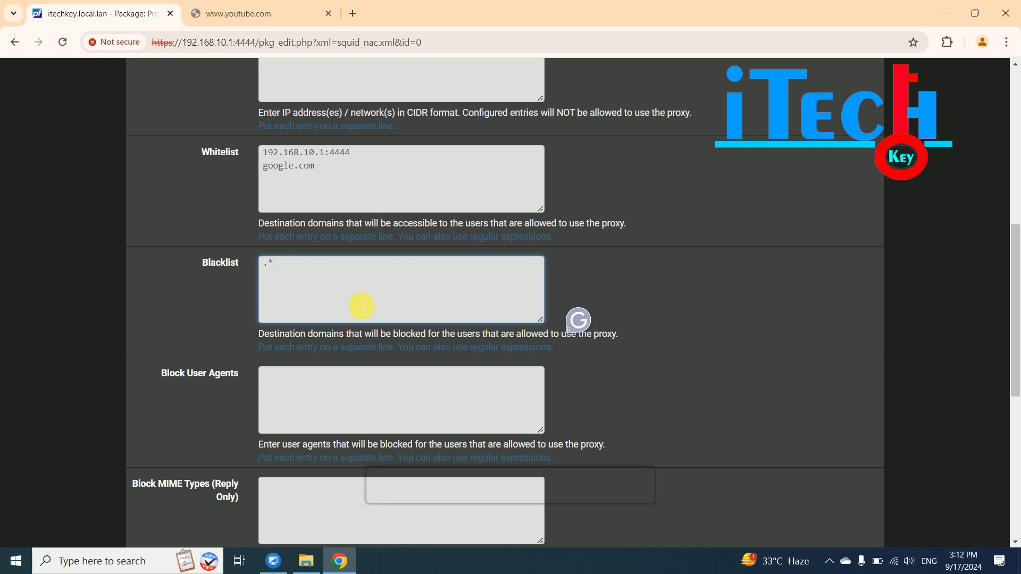
{"action": "left_click_drag", "start_coordinate": [1011, 337], "coordinate": [1017, 180]}
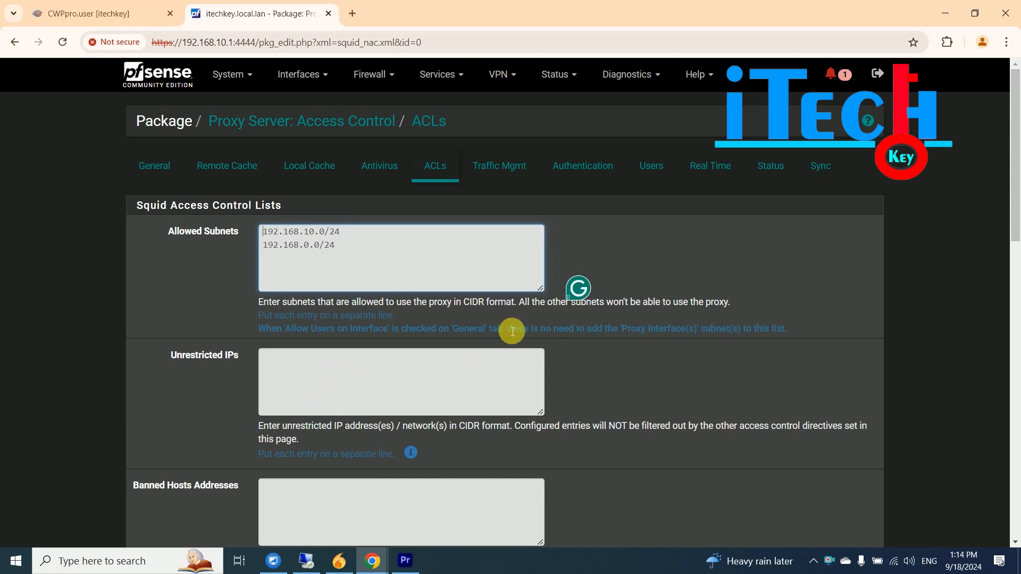
- Open the proxy's Traffic Mgmt tab and review its download, upload and throttling limits, all 0
{"action": "left_click", "coordinate": [510, 174]}
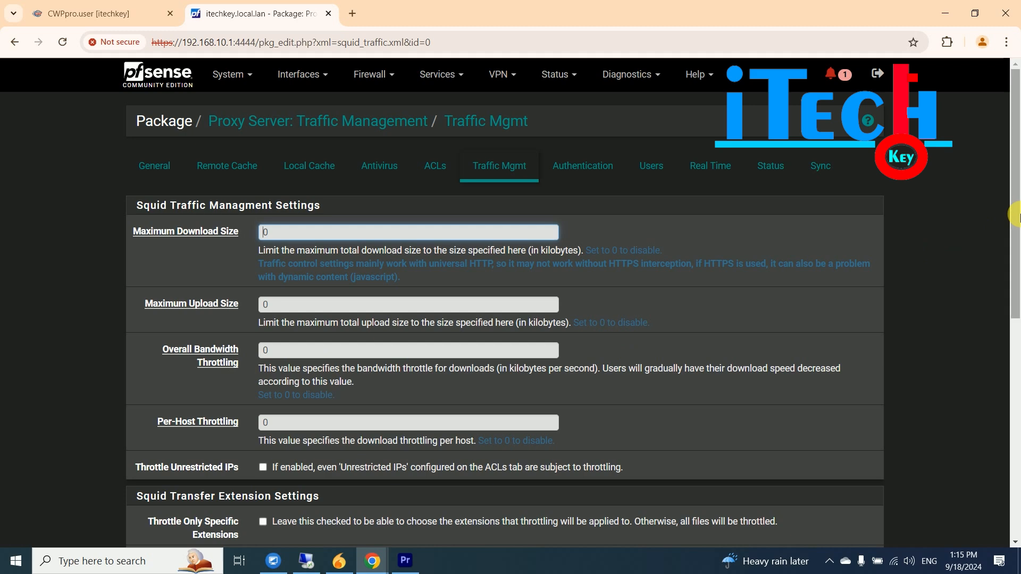
{"action": "scroll", "coordinate": [1015, 226], "scroll_direction": "down", "scroll_amount": 2}
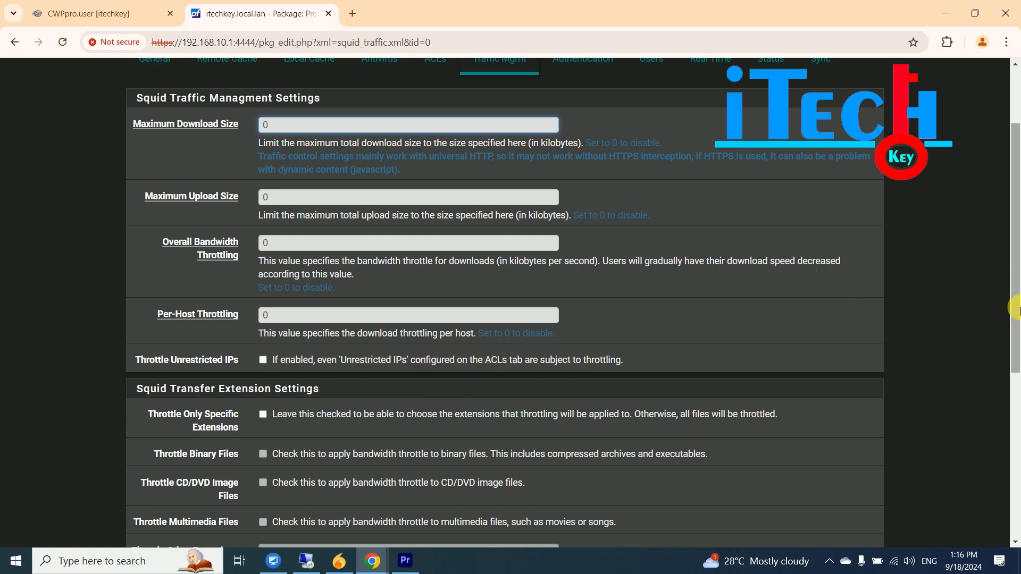
- Save the Traffic Mgmt page with every size, throttling and quick-abort limit left at 0
{"action": "left_click_drag", "start_coordinate": [1016, 308], "coordinate": [1014, 332]}
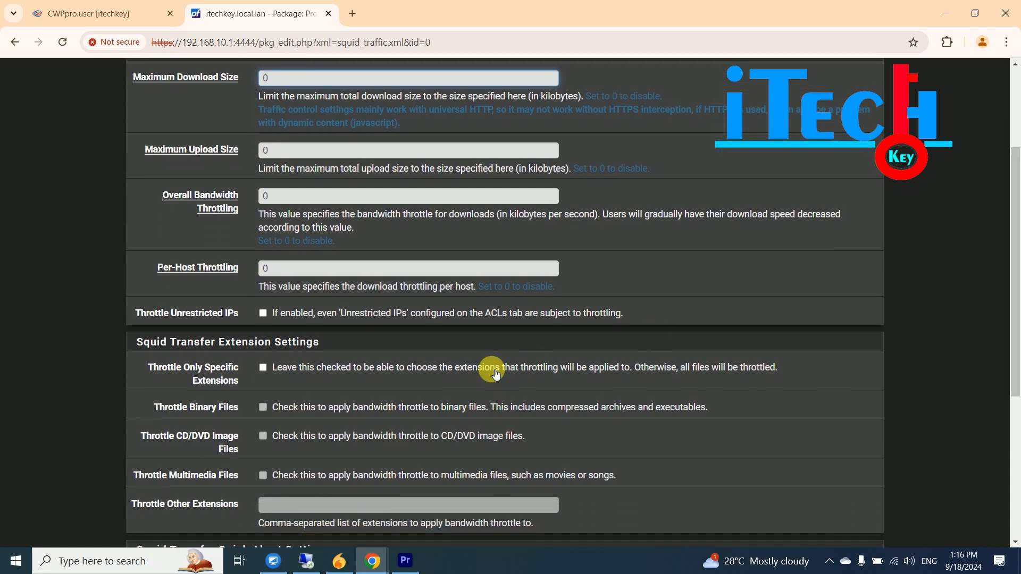
{"action": "left_click_drag", "start_coordinate": [1012, 214], "coordinate": [1012, 271]}
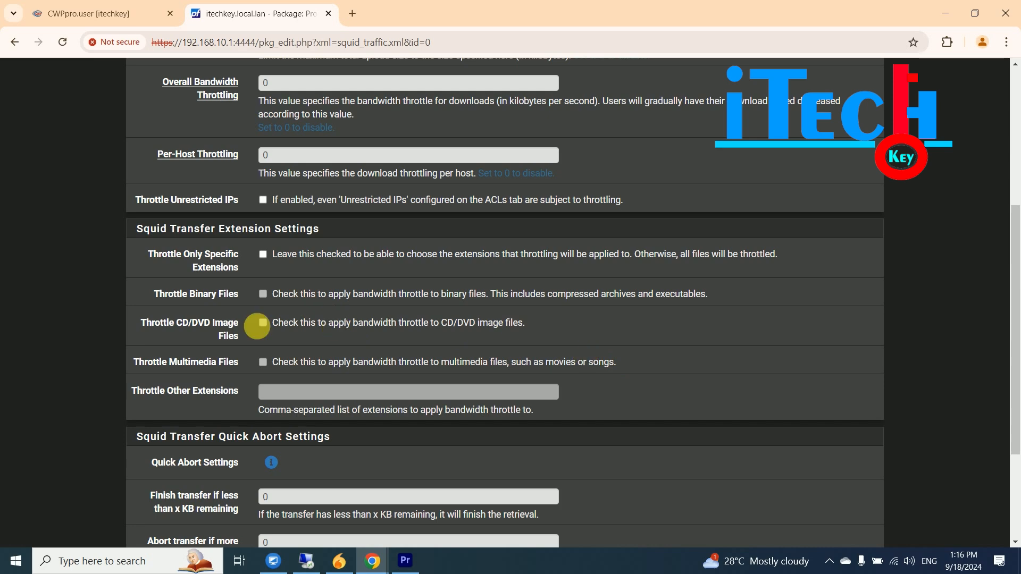
{"action": "left_click_drag", "start_coordinate": [1012, 276], "coordinate": [1015, 354]}
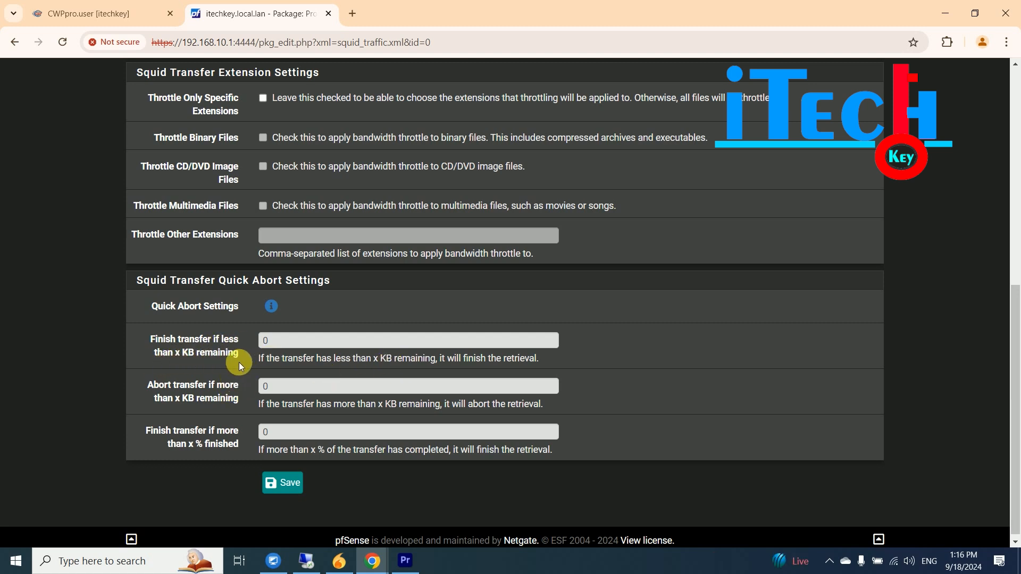
{"action": "left_click_drag", "start_coordinate": [1015, 372], "coordinate": [1017, 396]}
{"action": "left_click", "coordinate": [287, 481]}
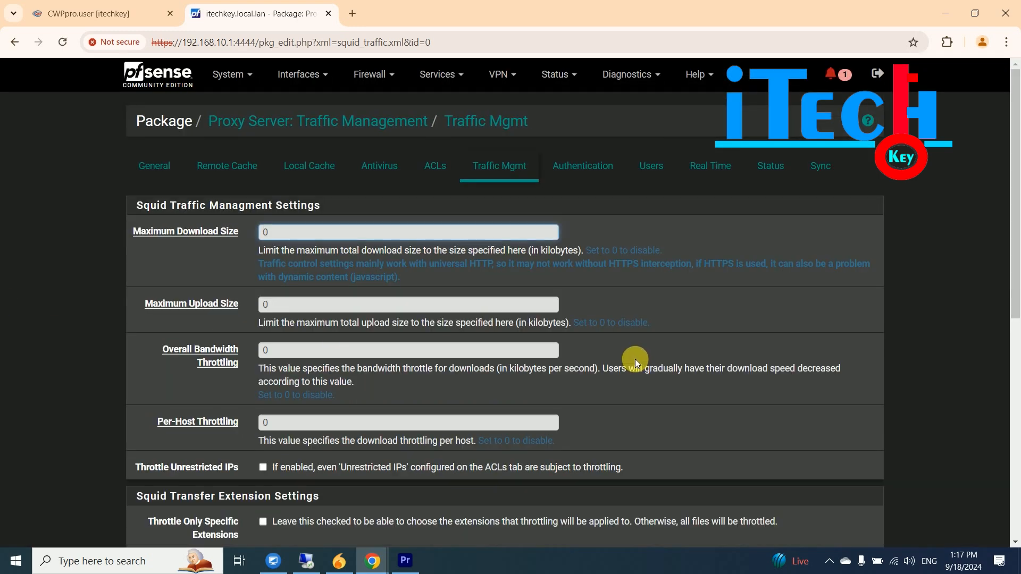
- In the Authentication tab, switch the method to LDAP to review its server and prompt fields
{"action": "left_click", "coordinate": [589, 167]}
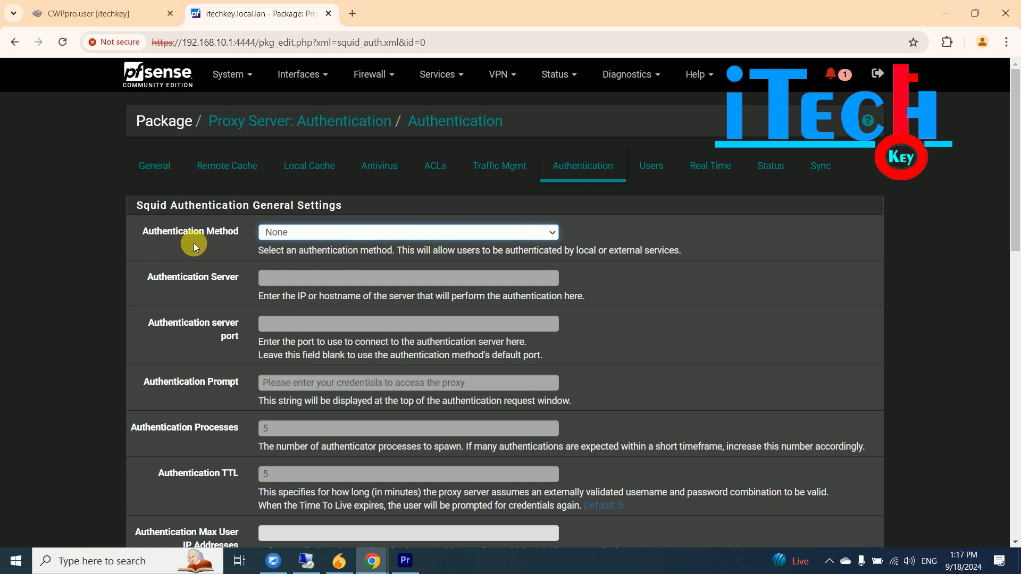
{"action": "left_click", "coordinate": [387, 237]}
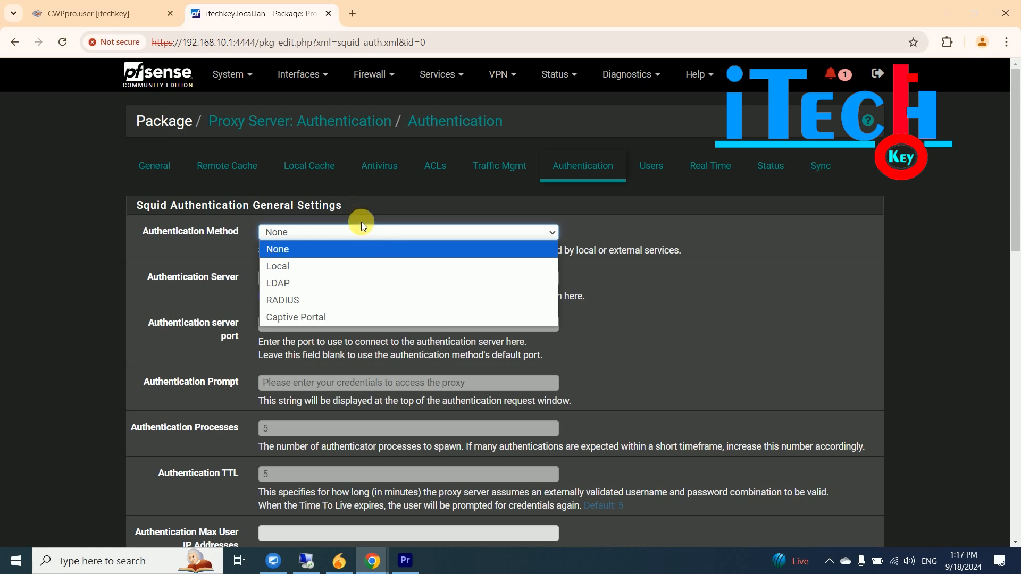
{"action": "left_click", "coordinate": [329, 238]}
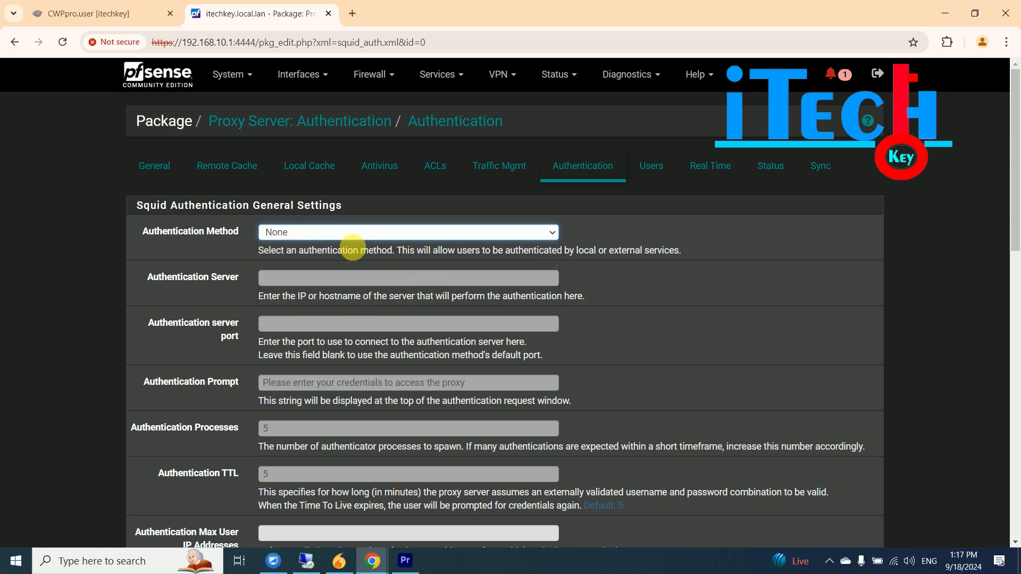
{"action": "left_click", "coordinate": [363, 231]}
{"action": "left_click", "coordinate": [291, 289]}
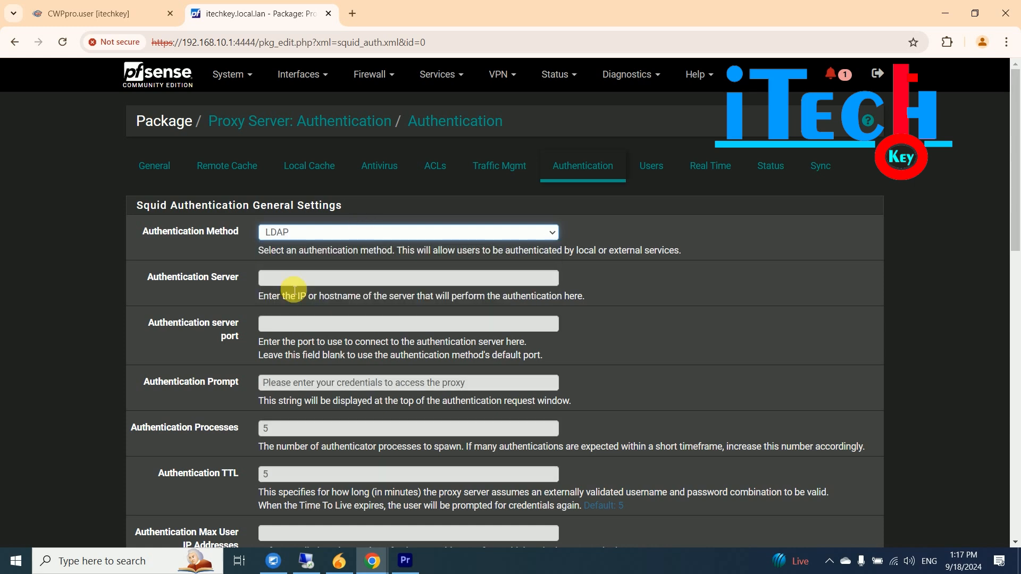
{"action": "left_click", "coordinate": [278, 280]}
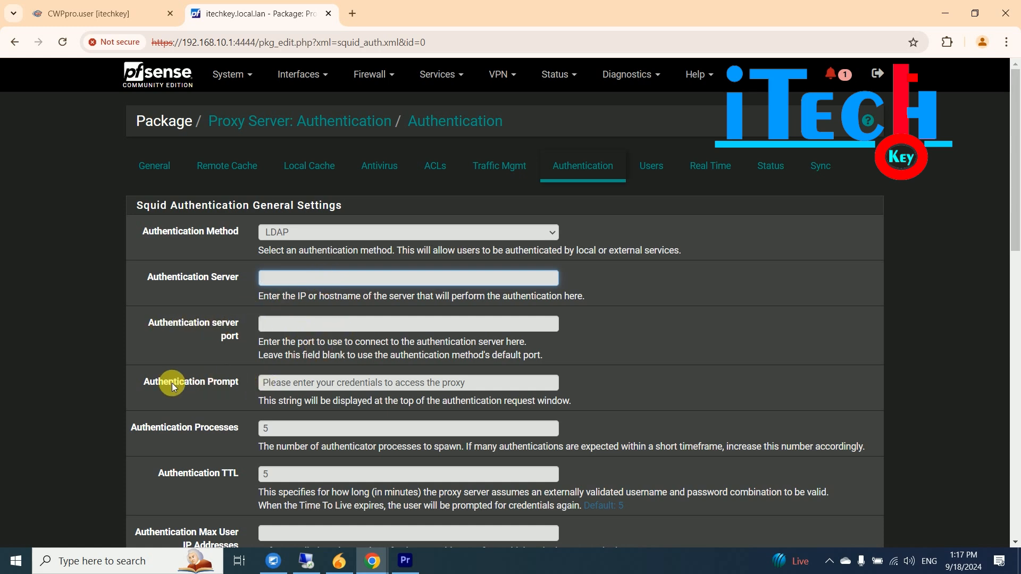
{"action": "left_click", "coordinate": [414, 384]}
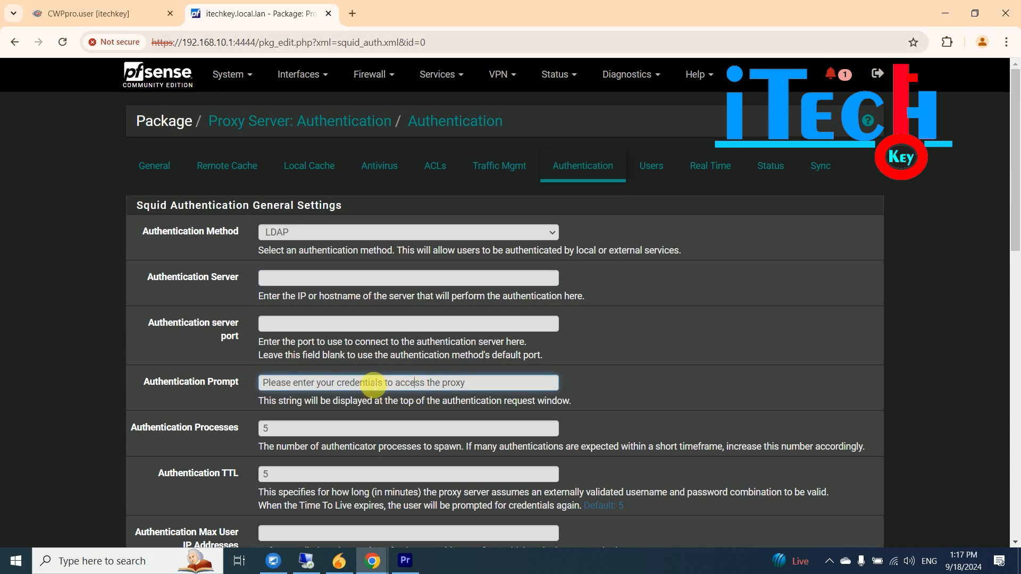
- Return the authentication method to None and save the authentication settings
{"action": "scroll", "coordinate": [1013, 232], "scroll_direction": "down", "scroll_amount": 2}
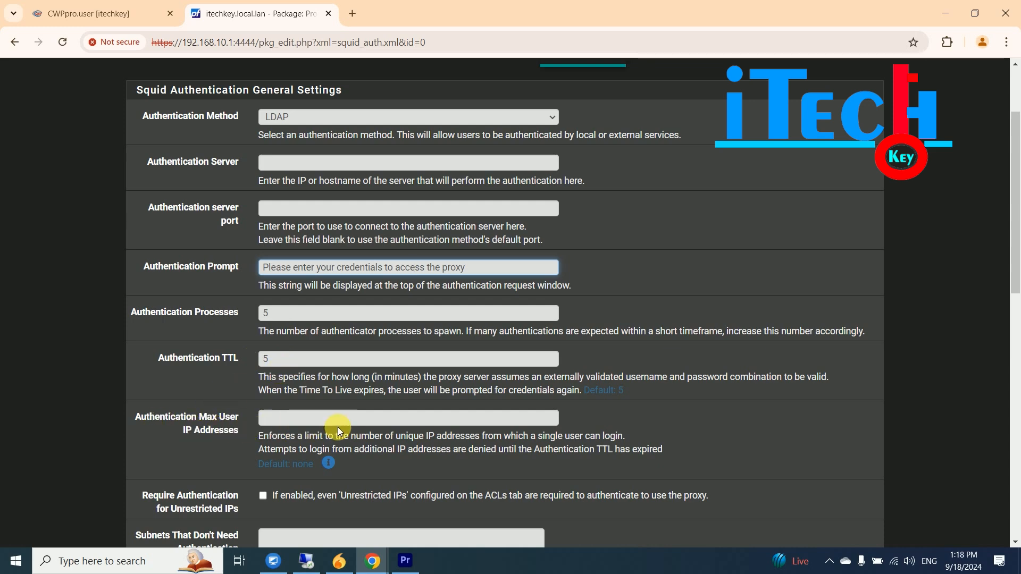
{"action": "left_click_drag", "start_coordinate": [1016, 268], "coordinate": [1016, 187]}
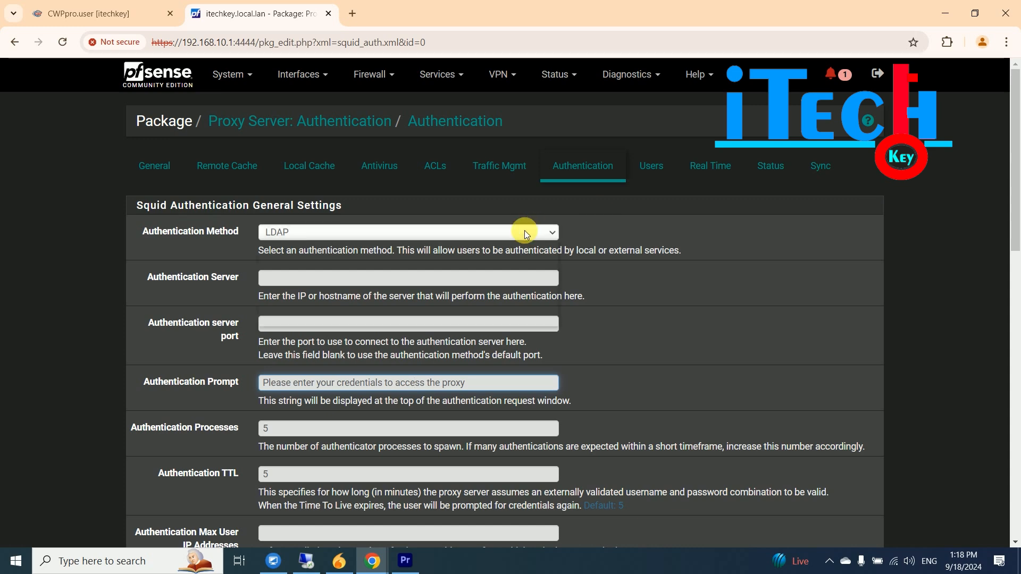
{"action": "left_click", "coordinate": [526, 234]}
{"action": "left_click", "coordinate": [286, 249]}
{"action": "left_click_drag", "start_coordinate": [1015, 207], "coordinate": [1010, 448]}
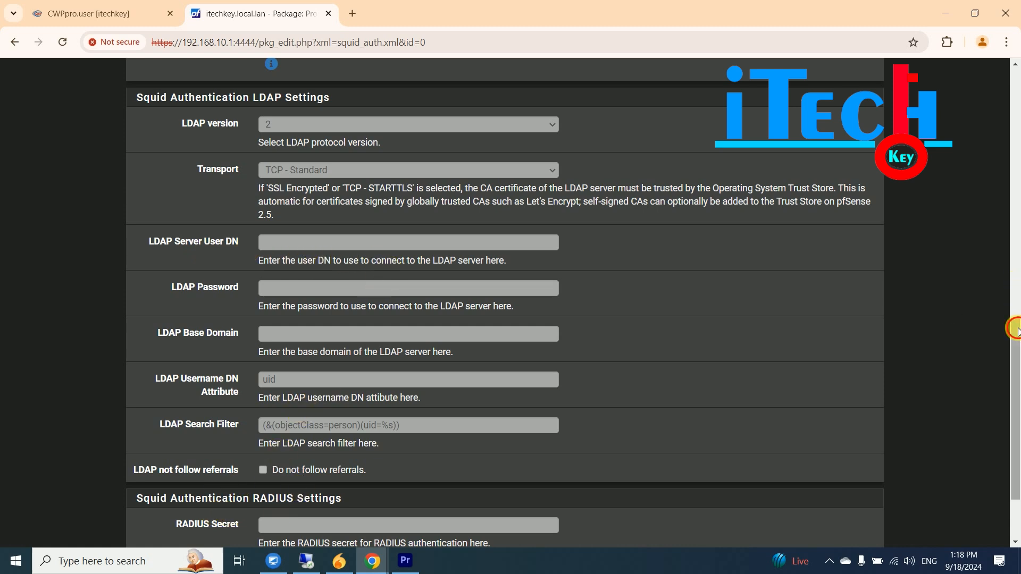
{"action": "left_click_drag", "start_coordinate": [1015, 324], "coordinate": [1017, 392]}
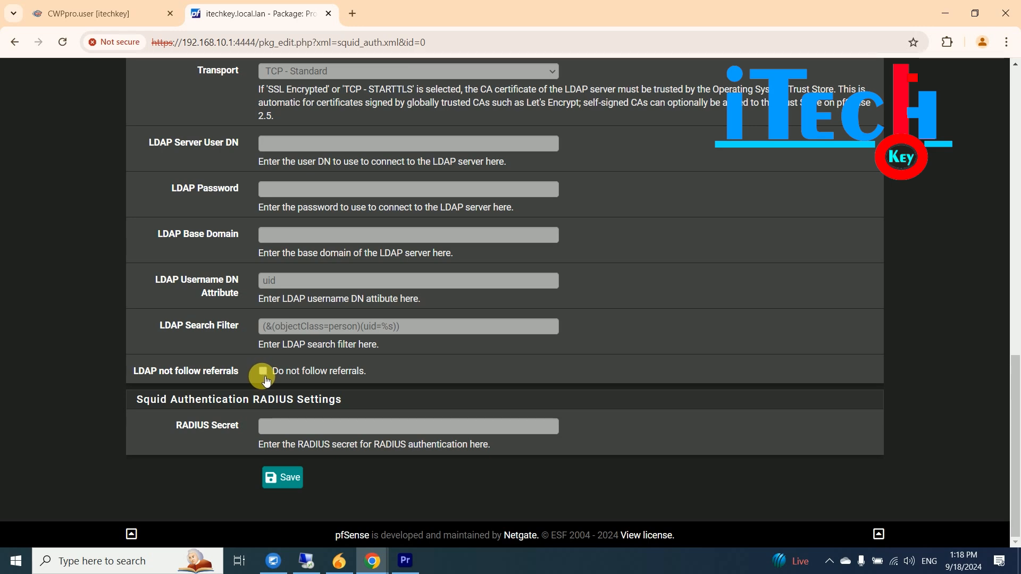
{"action": "mouse_move", "coordinate": [1014, 369]}
{"action": "left_mouse_down"}
{"action": "mouse_move", "coordinate": [1015, 325]}
{"action": "mouse_move", "coordinate": [1015, 369]}
{"action": "left_mouse_up"}
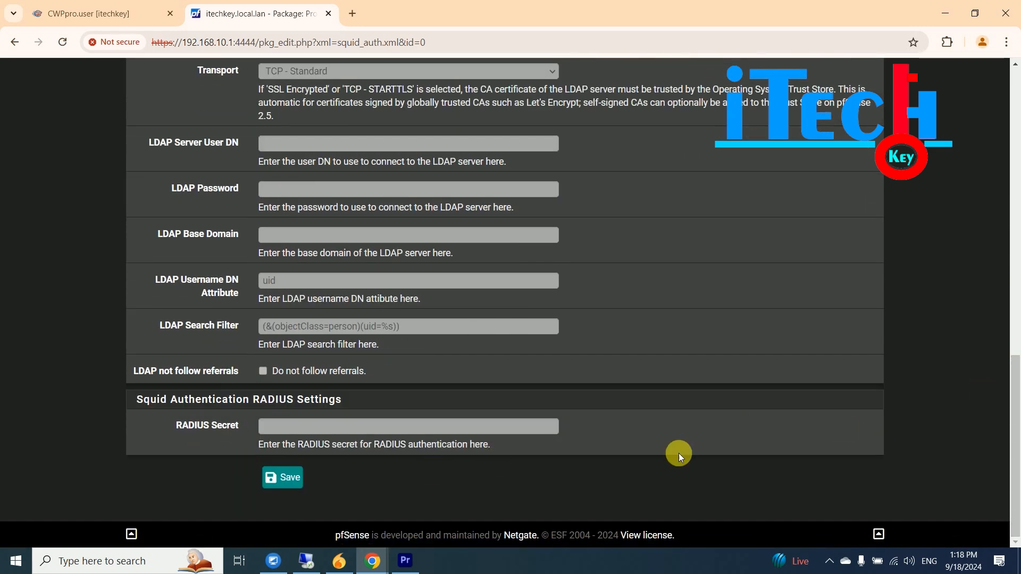
{"action": "left_click", "coordinate": [295, 477]}
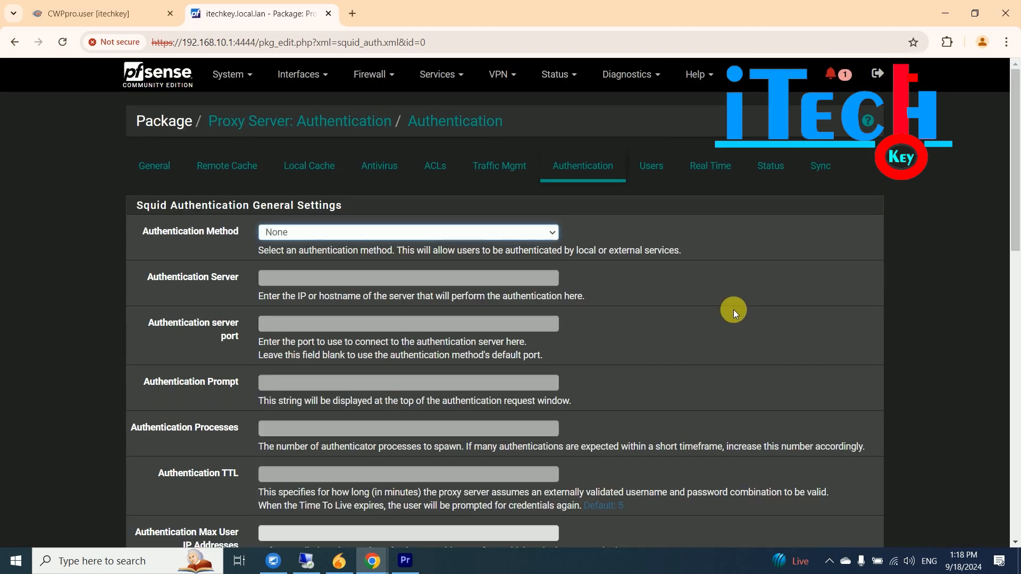
- Add a local proxy user with a password and description 'this itechkey user', then save it
{"action": "left_click", "coordinate": [652, 166]}
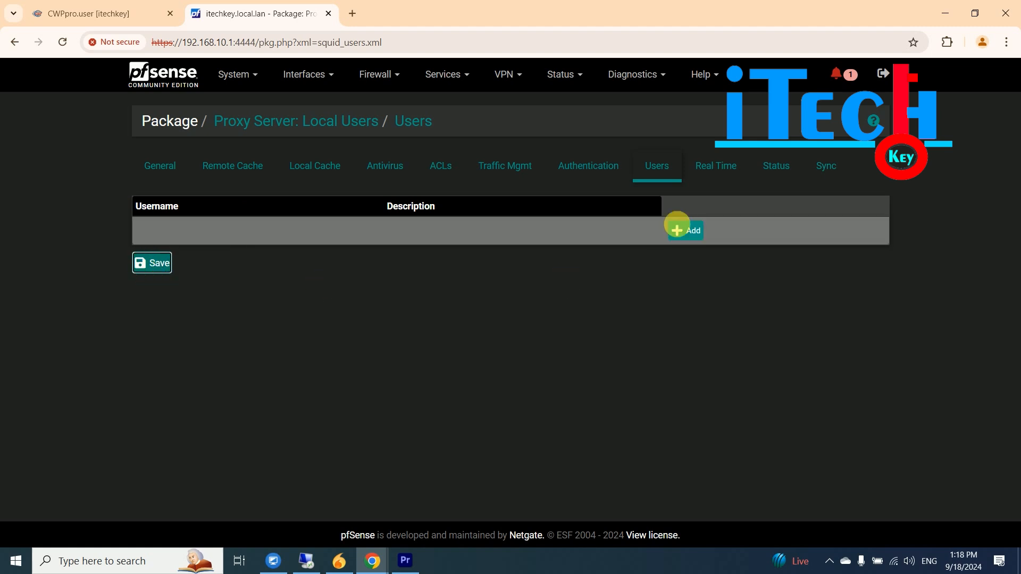
{"action": "left_click", "coordinate": [694, 231]}
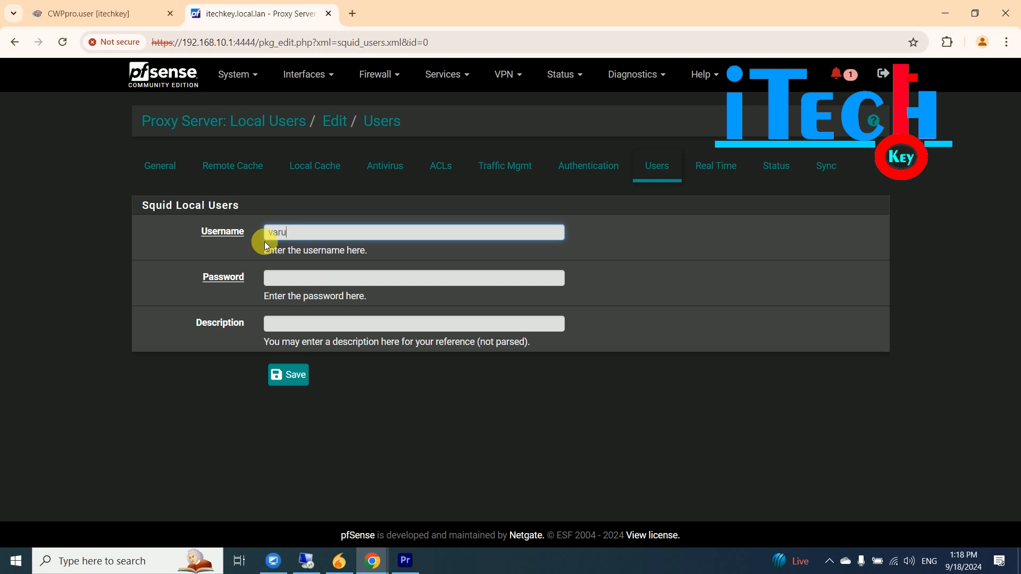
{"action": "key", "text": "Tab"}
{"action": "type", "text": "12345678"}
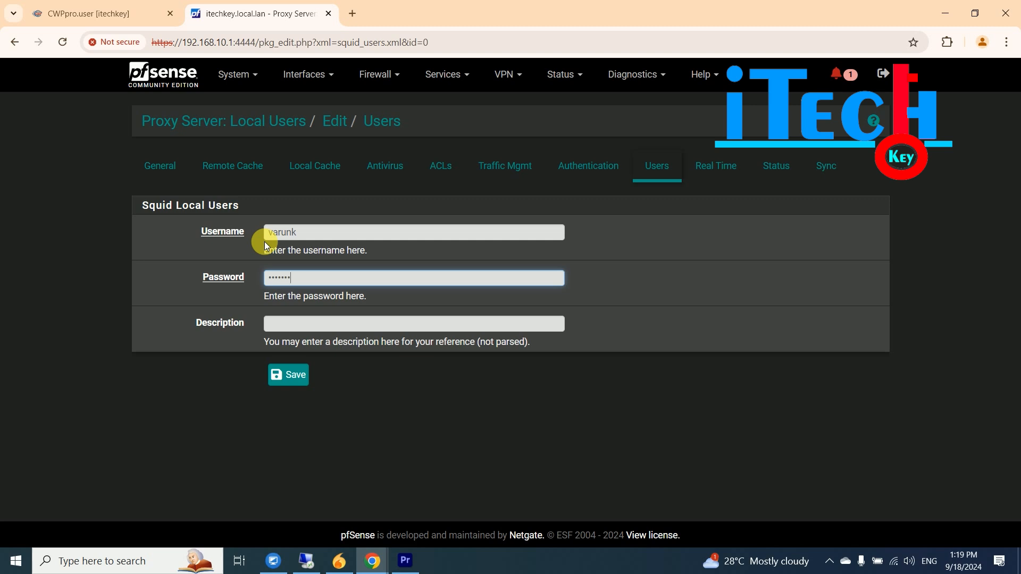
{"action": "left_click", "coordinate": [311, 327]}
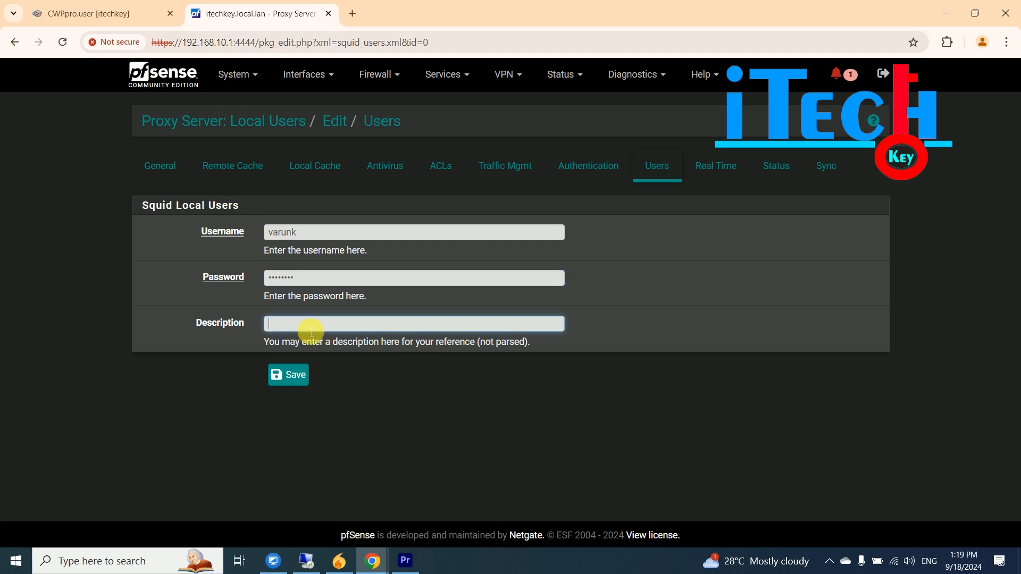
{"action": "type", "text": "this itechkey pa"}
{"action": "key", "text": "BackSpace"}
{"action": "key", "text": "BackSpace"}
{"action": "type", "text": "user"}
{"action": "left_click", "coordinate": [288, 375]}
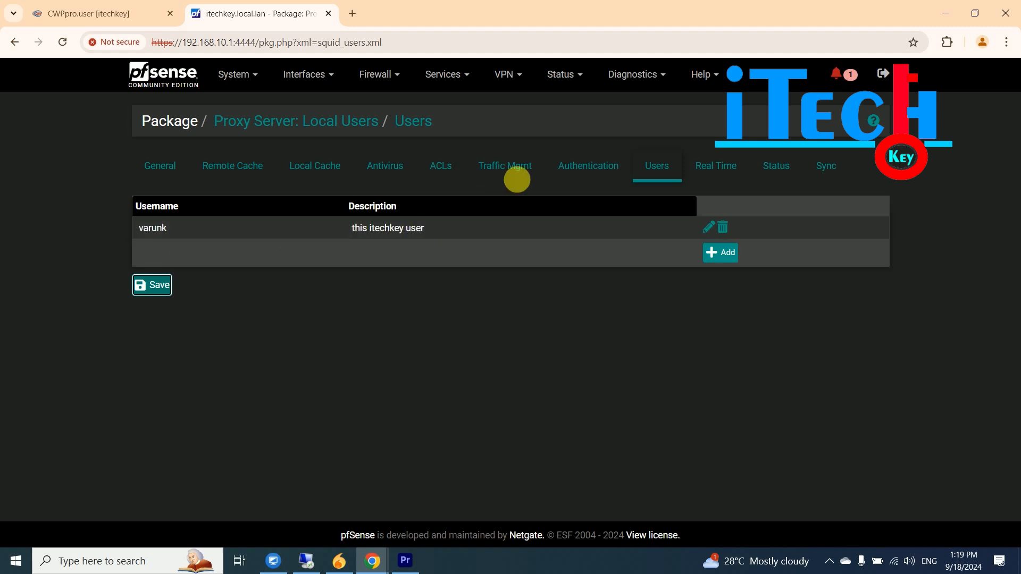
- Browse the ACLs settings, including the blocked user agents list, then return to Users
{"action": "left_click", "coordinate": [437, 166]}
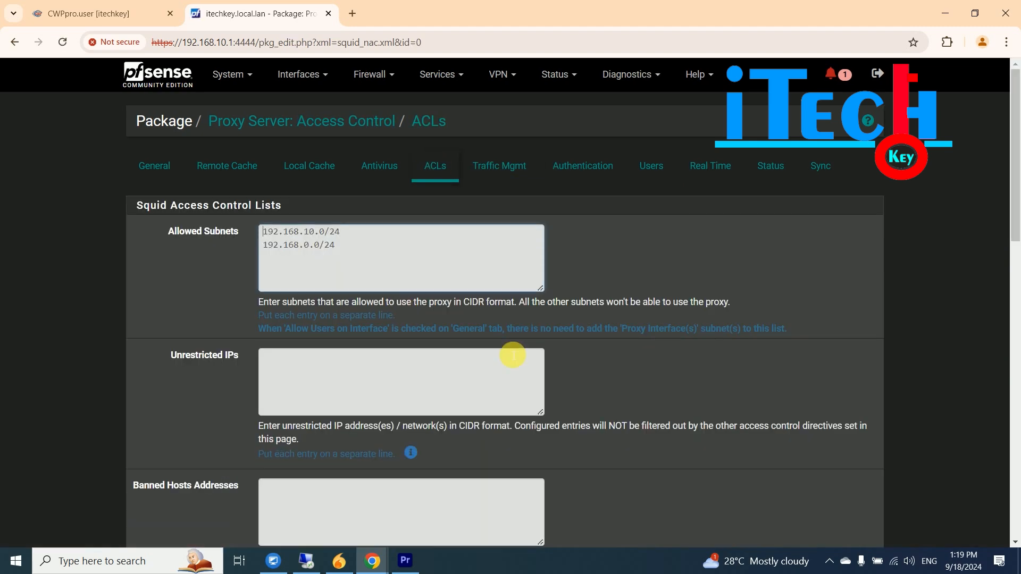
{"action": "left_click_drag", "start_coordinate": [1014, 228], "coordinate": [1016, 407]}
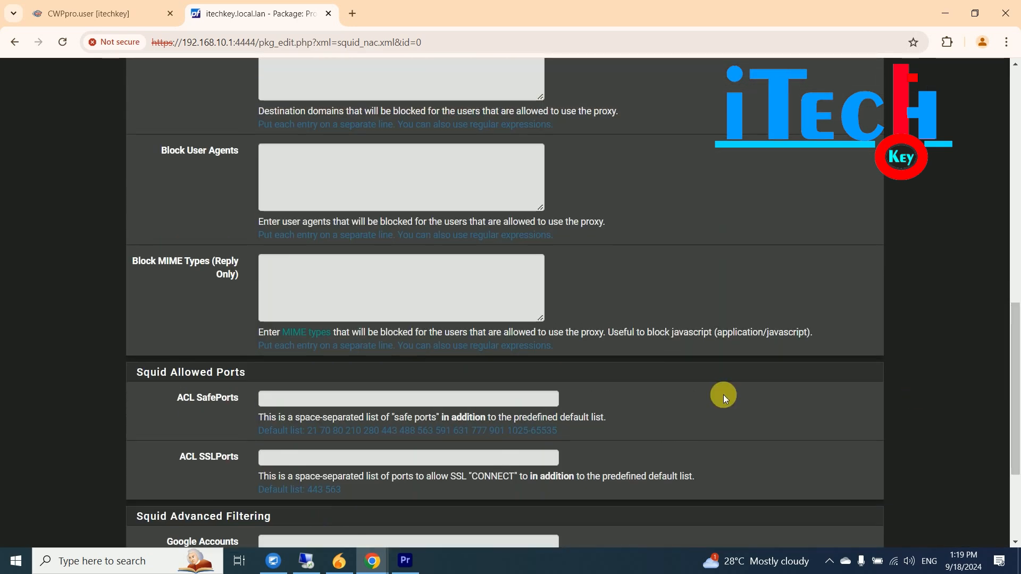
{"action": "left_click", "coordinate": [274, 151]}
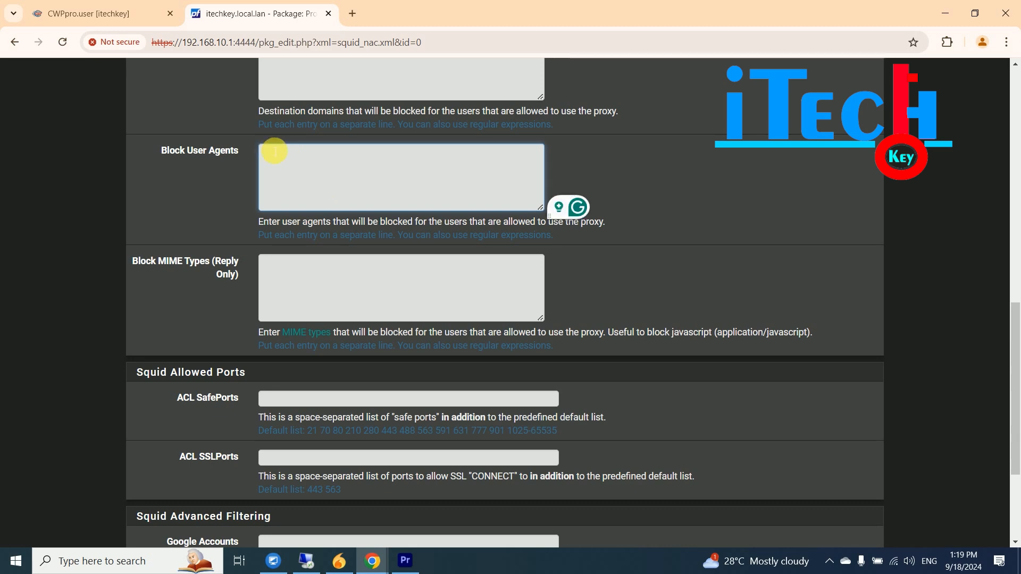
{"action": "left_click_drag", "start_coordinate": [1014, 319], "coordinate": [904, 128]}
{"action": "left_click", "coordinate": [655, 178]}
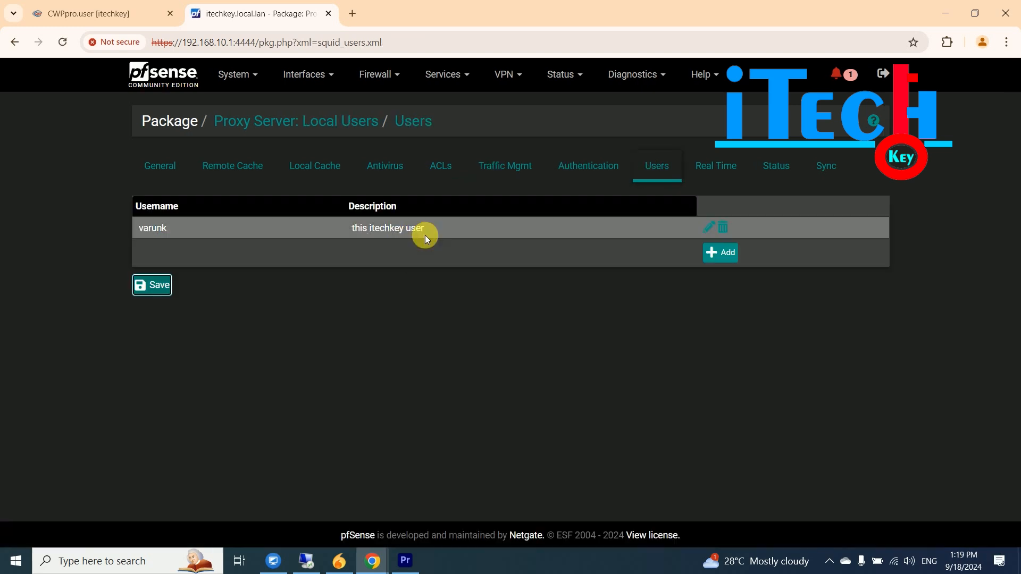
- Look through the Real Time logs, Status and Sync pages, then open the Antivirus settings
{"action": "left_click", "coordinate": [716, 168]}
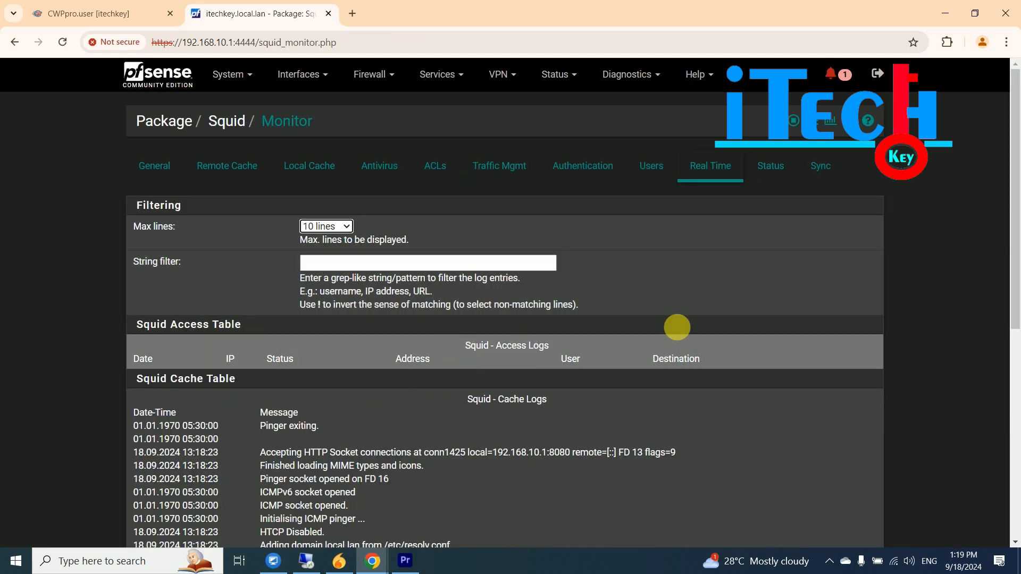
{"action": "scroll", "coordinate": [1015, 223], "scroll_direction": "down", "scroll_amount": 3}
{"action": "scroll", "coordinate": [1015, 254], "scroll_direction": "down", "scroll_amount": 3}
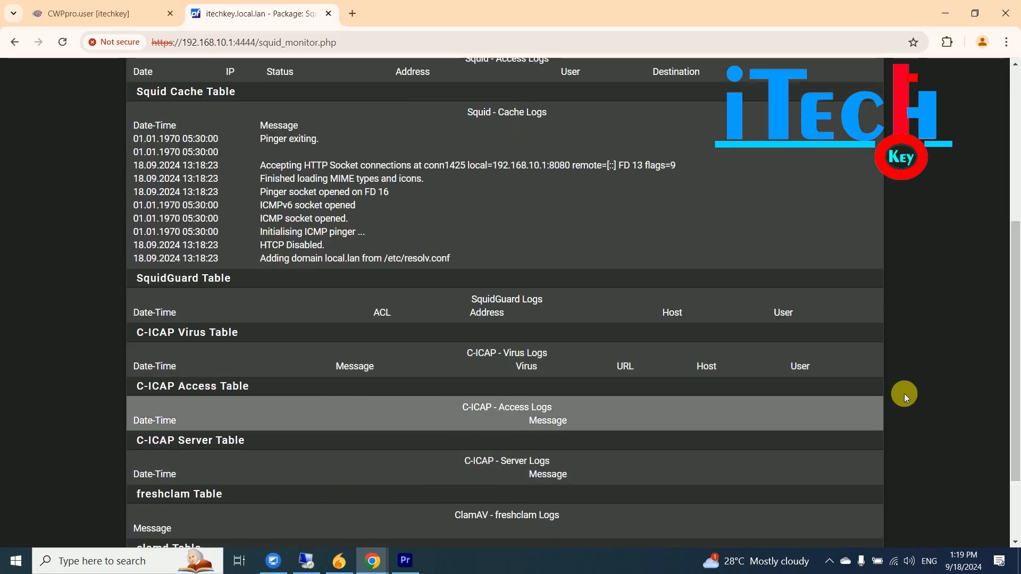
{"action": "left_click_drag", "start_coordinate": [1009, 337], "coordinate": [1010, 190]}
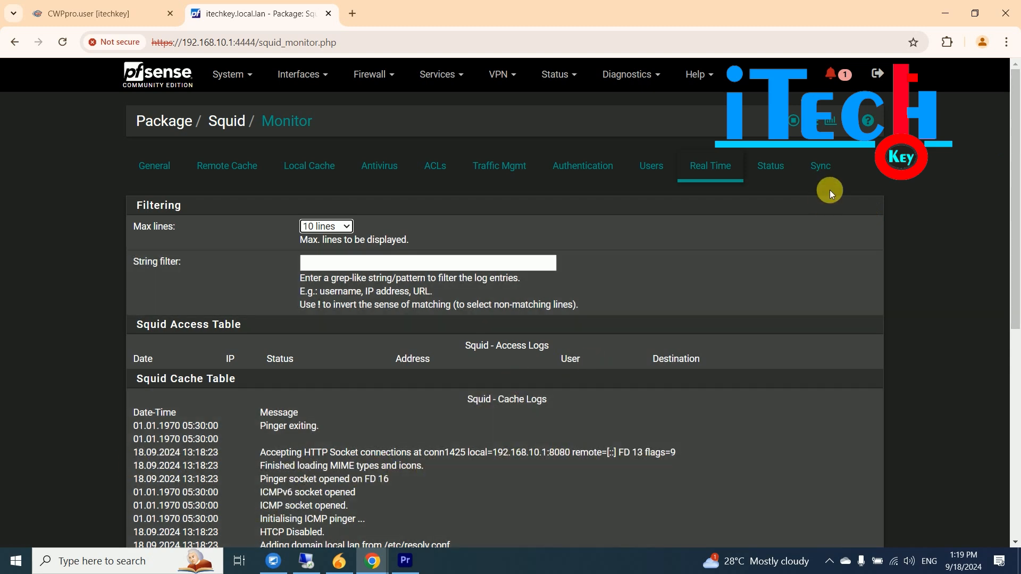
{"action": "left_click", "coordinate": [770, 166]}
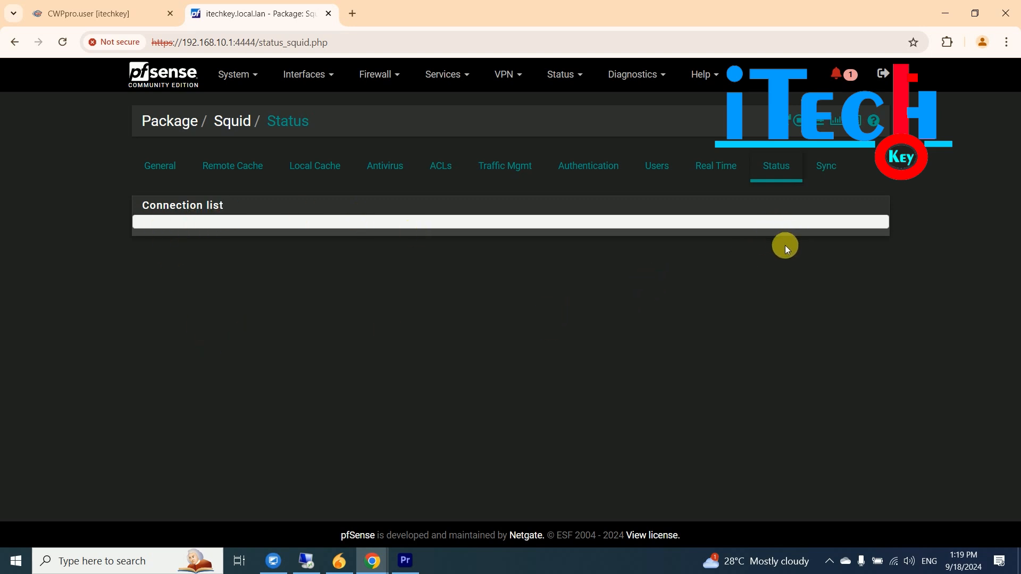
{"action": "left_click", "coordinate": [811, 173]}
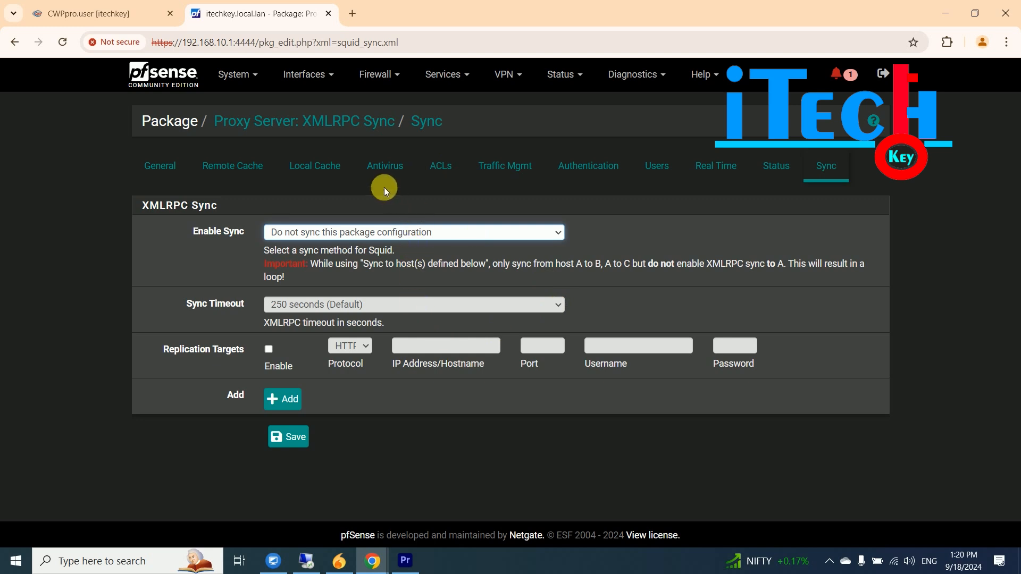
{"action": "left_click", "coordinate": [386, 168]}
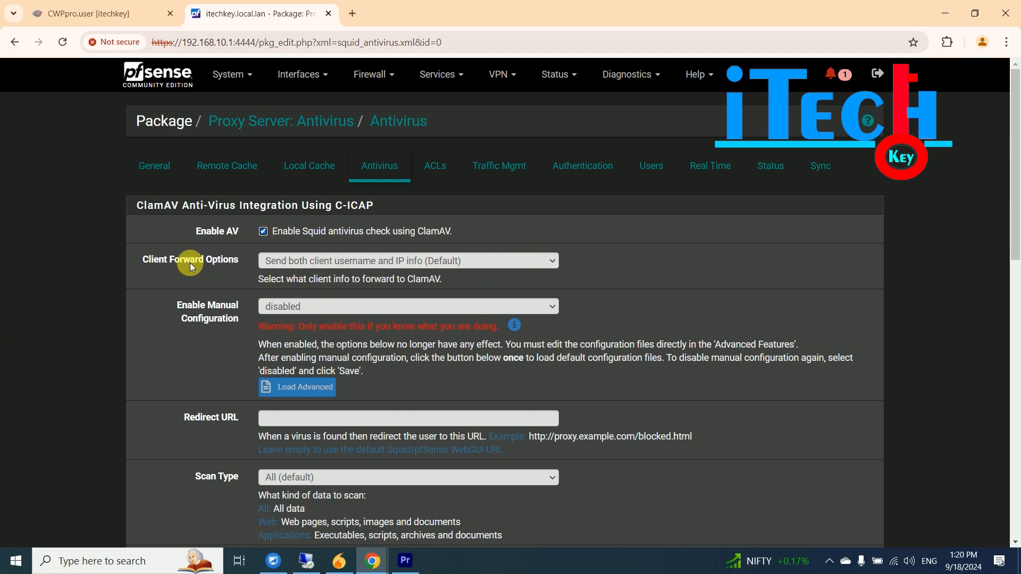
{"action": "left_click", "coordinate": [434, 261]}
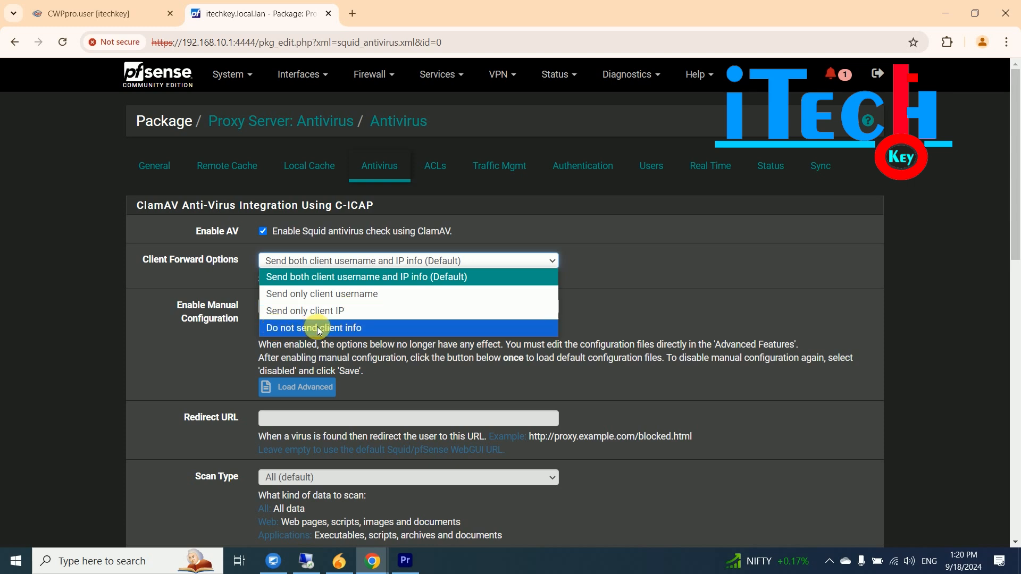
{"action": "left_click", "coordinate": [290, 262]}
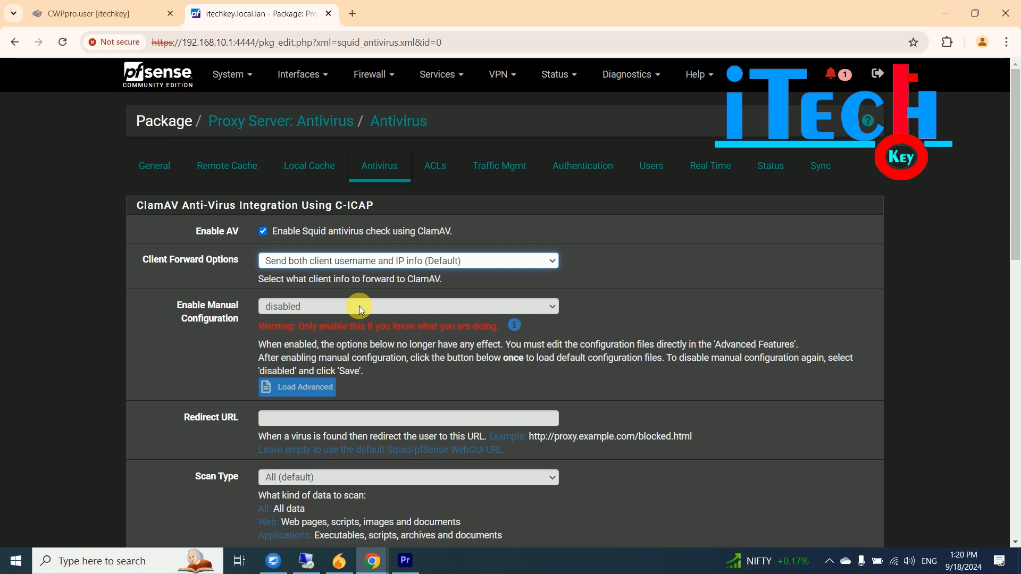
{"action": "scroll", "coordinate": [916, 241], "scroll_direction": "down", "scroll_amount": 2}
{"action": "left_click", "coordinate": [289, 296]}
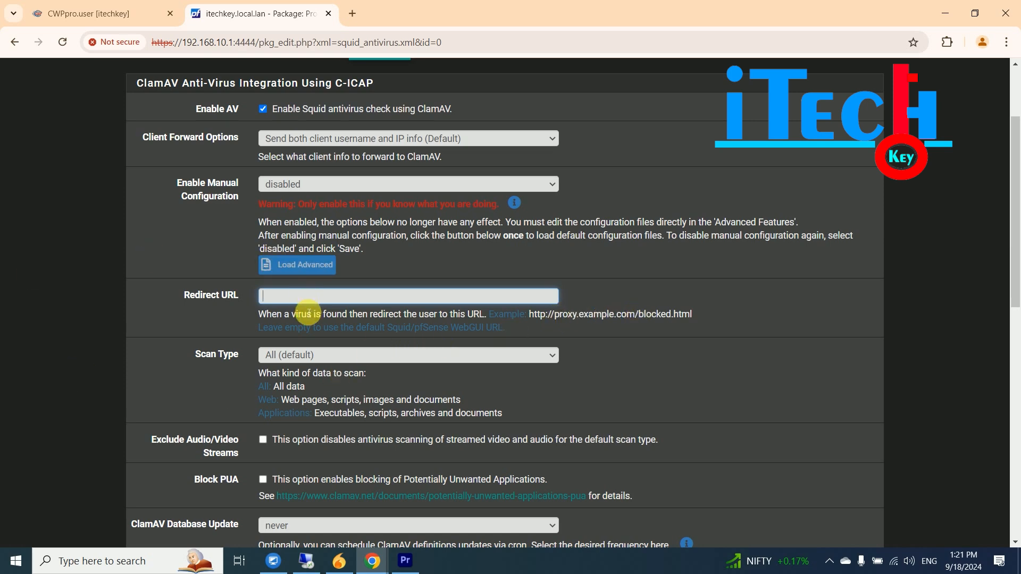
{"action": "left_click_drag", "start_coordinate": [1015, 194], "coordinate": [1016, 250]}
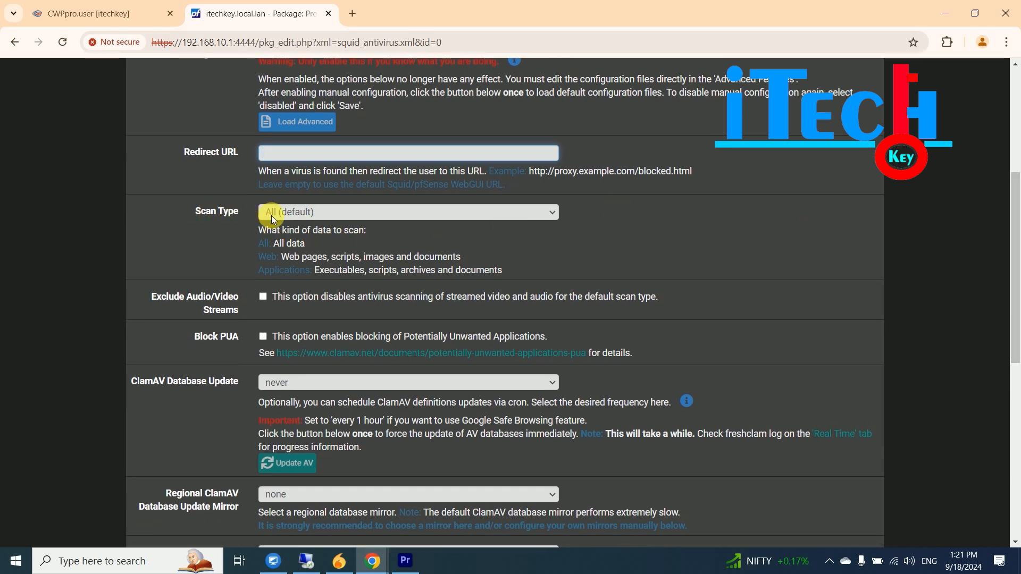
{"action": "left_click", "coordinate": [347, 211]}
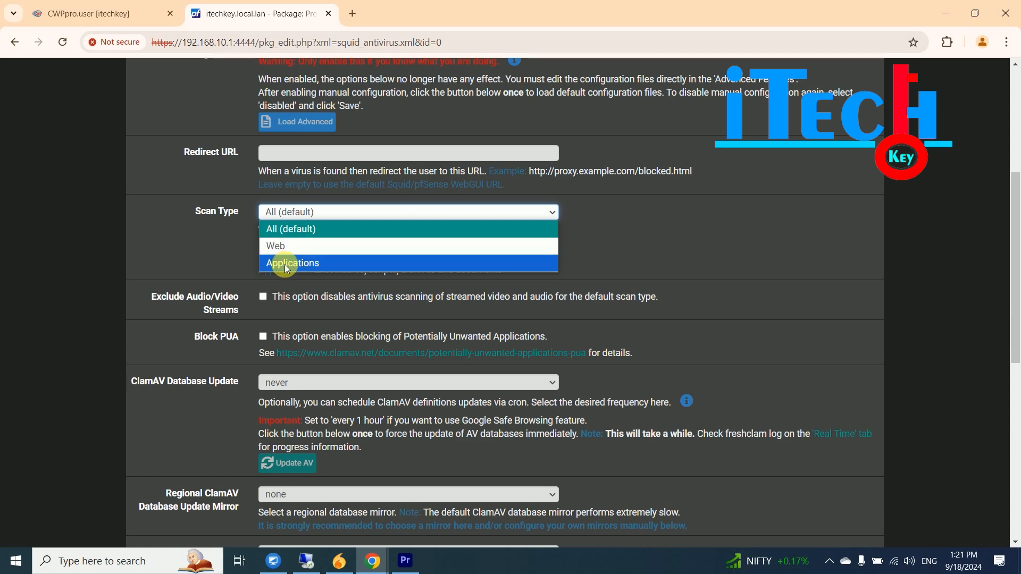
{"action": "left_click", "coordinate": [313, 212]}
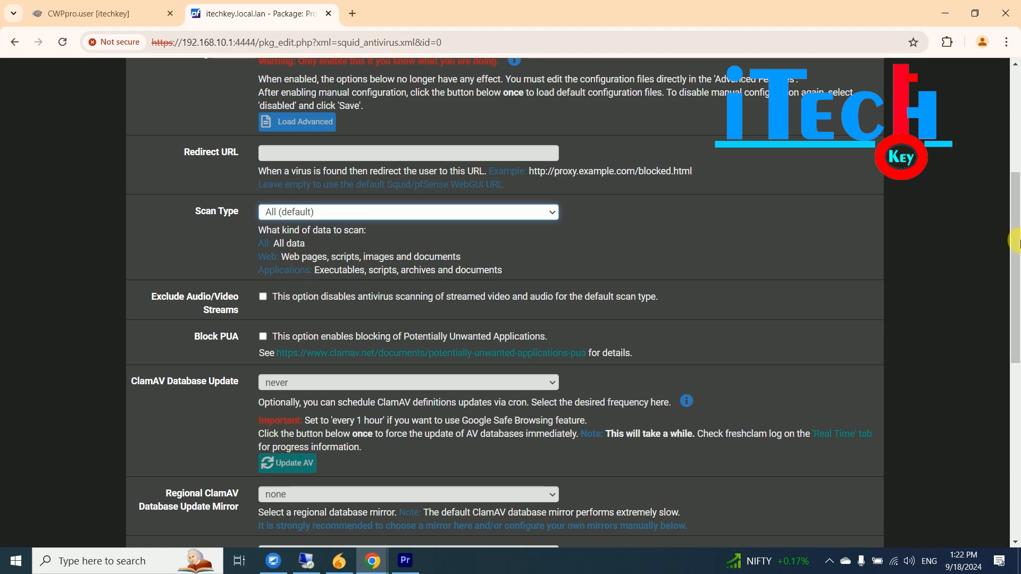
- Set ClamAV Database Update to 'every 1 hour' and highlight the Google Safe Browsing note
{"action": "left_click_drag", "start_coordinate": [1012, 222], "coordinate": [1016, 271]}
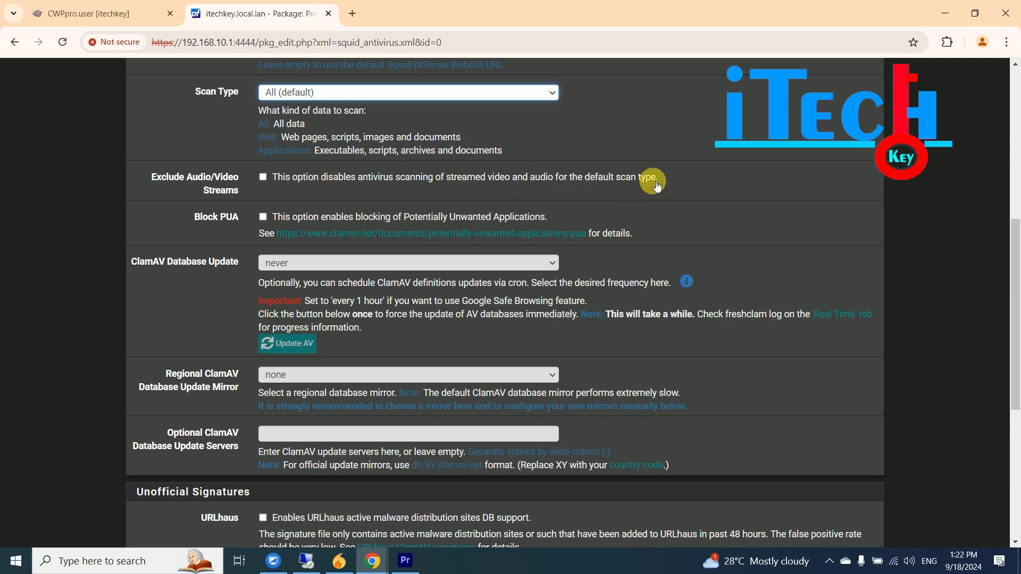
{"action": "left_click", "coordinate": [262, 176]}
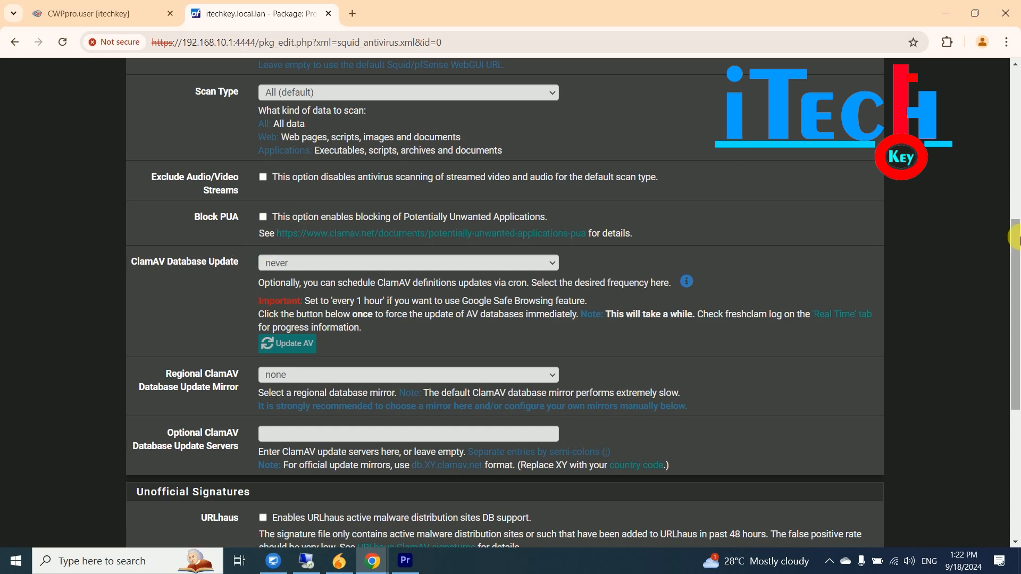
{"action": "left_click_drag", "start_coordinate": [1016, 250], "coordinate": [1015, 291]}
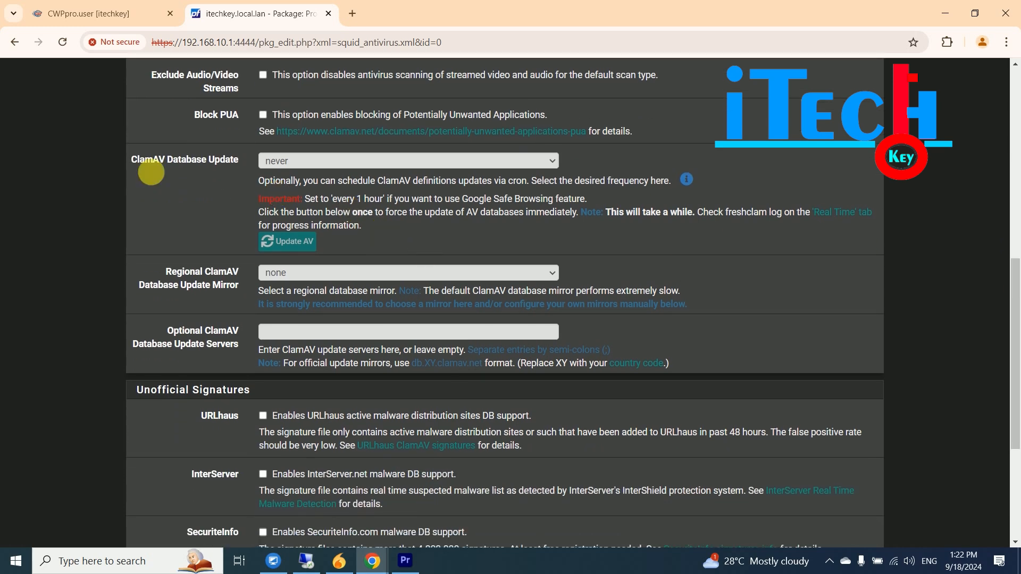
{"action": "left_click", "coordinate": [360, 161]}
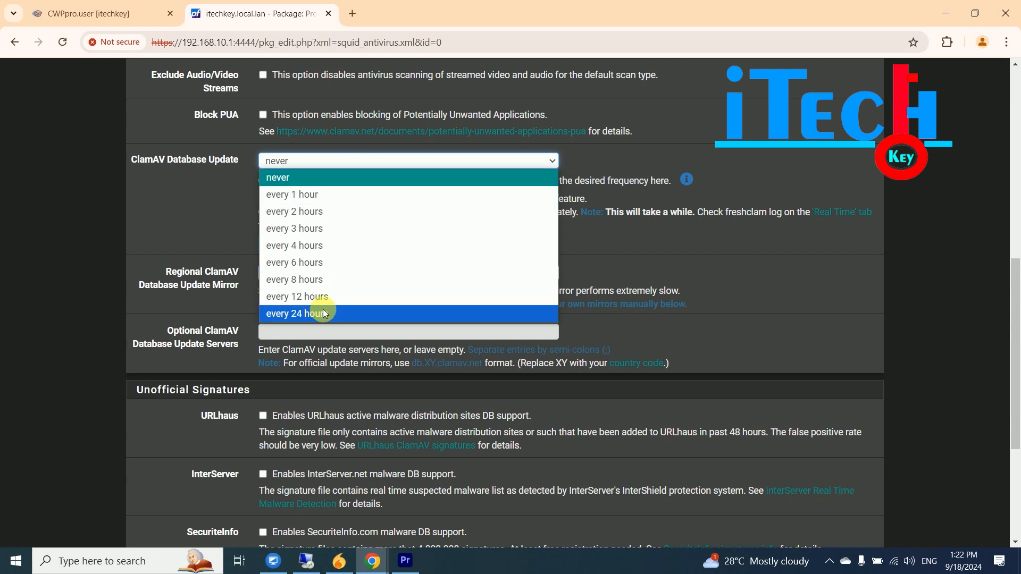
{"action": "left_click", "coordinate": [316, 202]}
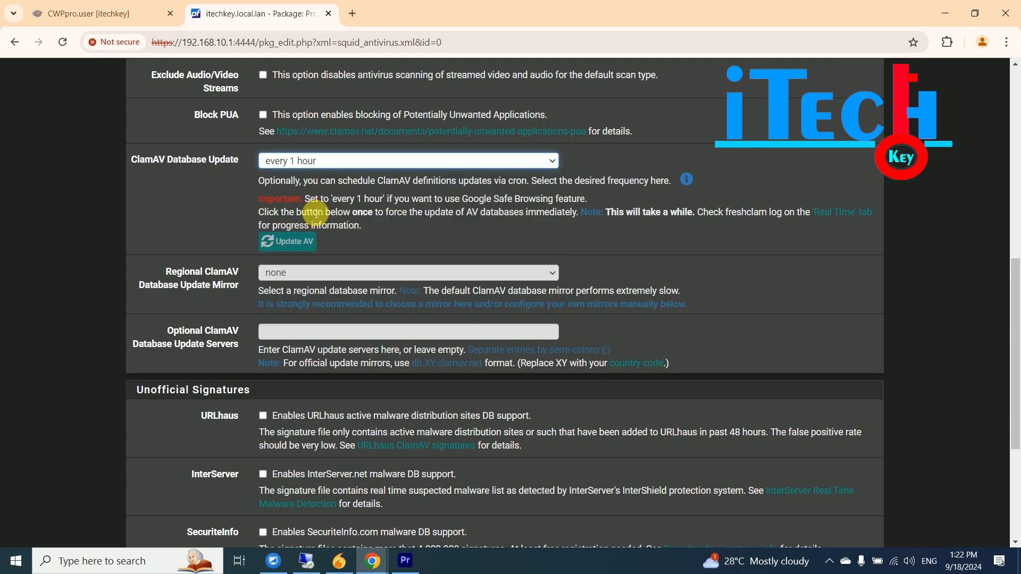
{"action": "triple_click", "coordinate": [292, 206]}
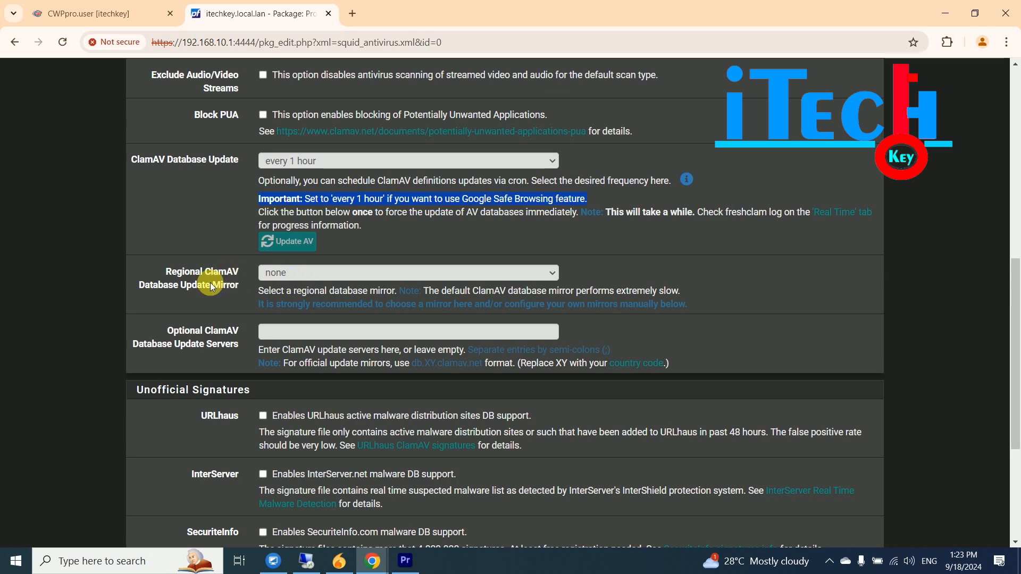
- Choose the Indonesia regional mirror, save the antivirus settings, and run Update AV
{"action": "left_click", "coordinate": [324, 273]}
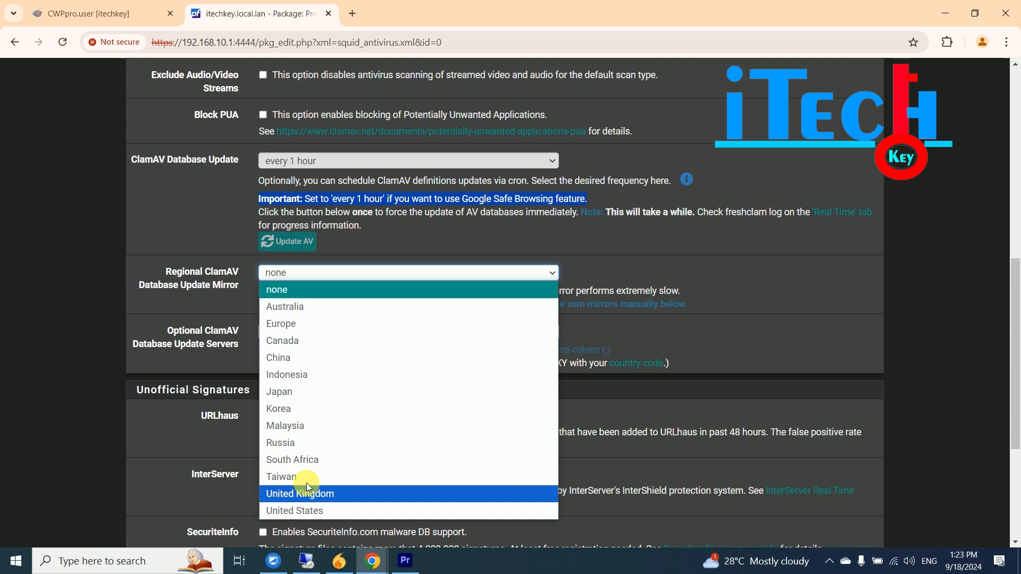
{"action": "left_click", "coordinate": [300, 377]}
{"action": "left_click", "coordinate": [287, 334]}
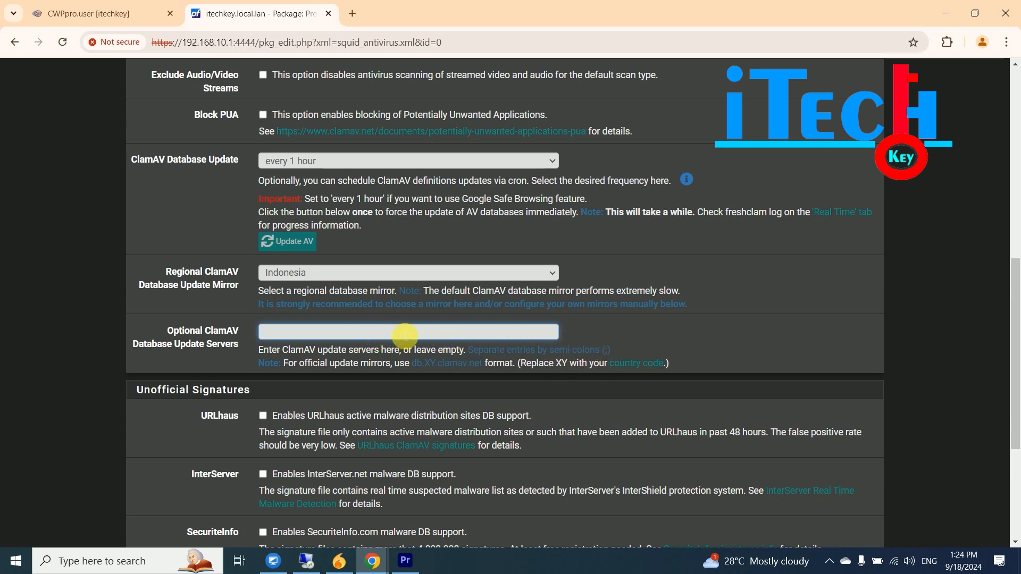
{"action": "scroll", "coordinate": [1014, 304], "scroll_direction": "down", "scroll_amount": 3}
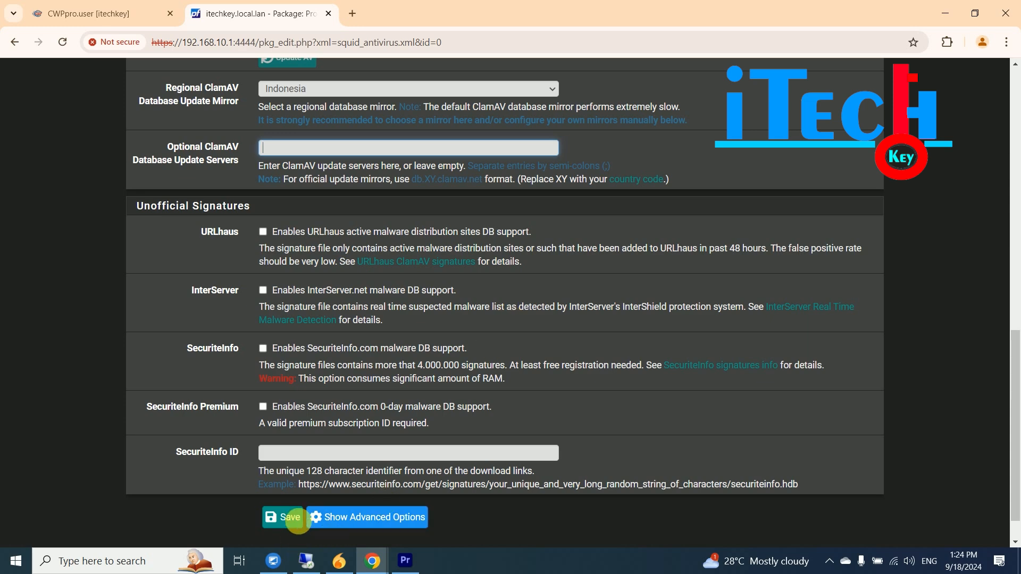
{"action": "left_click", "coordinate": [285, 519]}
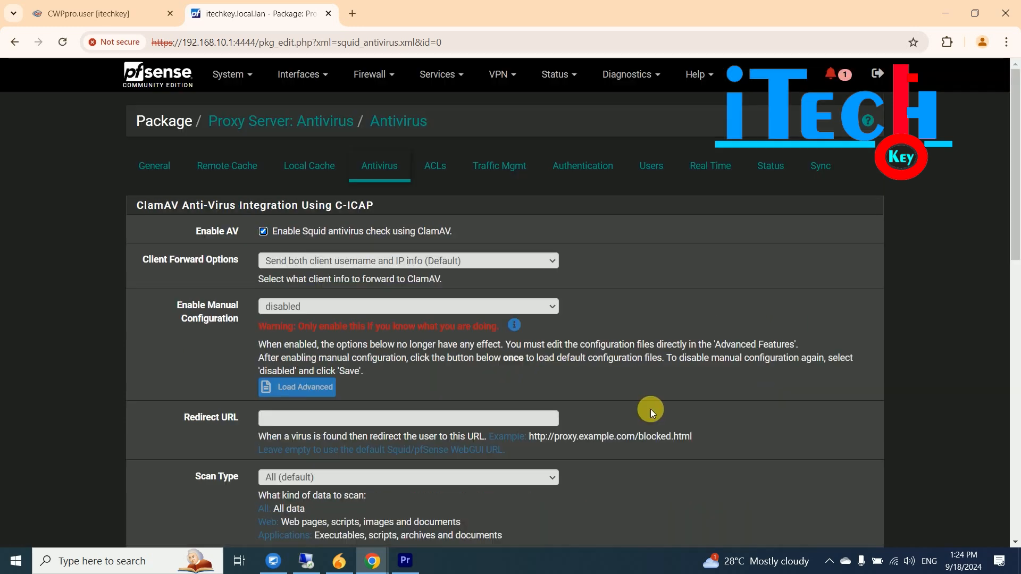
{"action": "left_click_drag", "start_coordinate": [1014, 180], "coordinate": [1016, 324]}
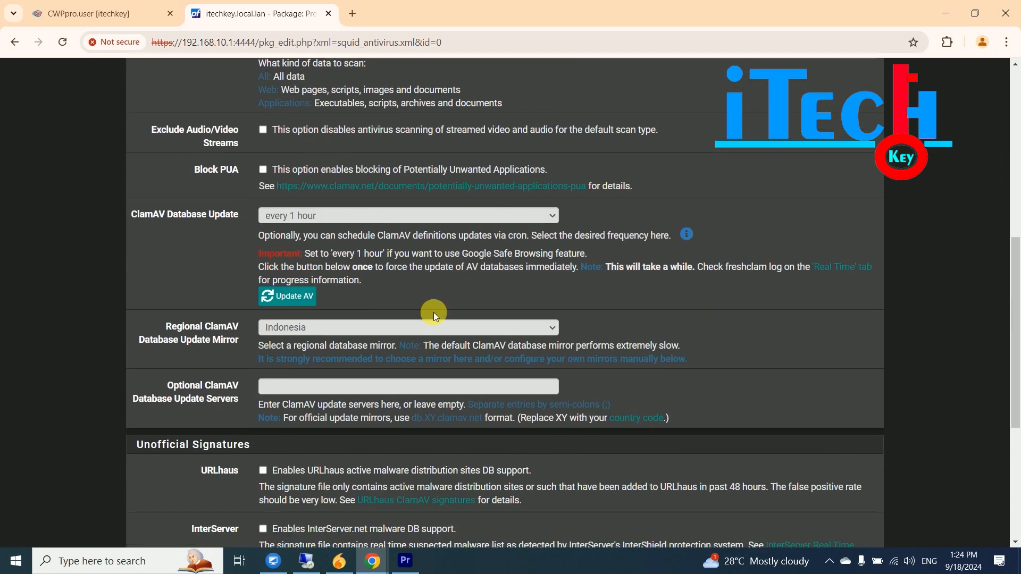
{"action": "left_click", "coordinate": [286, 298]}
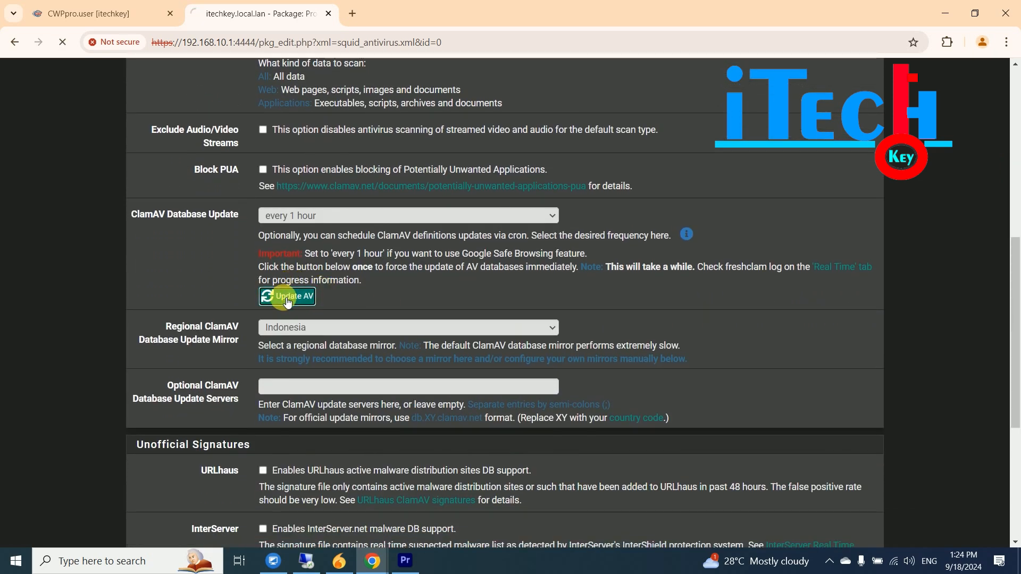